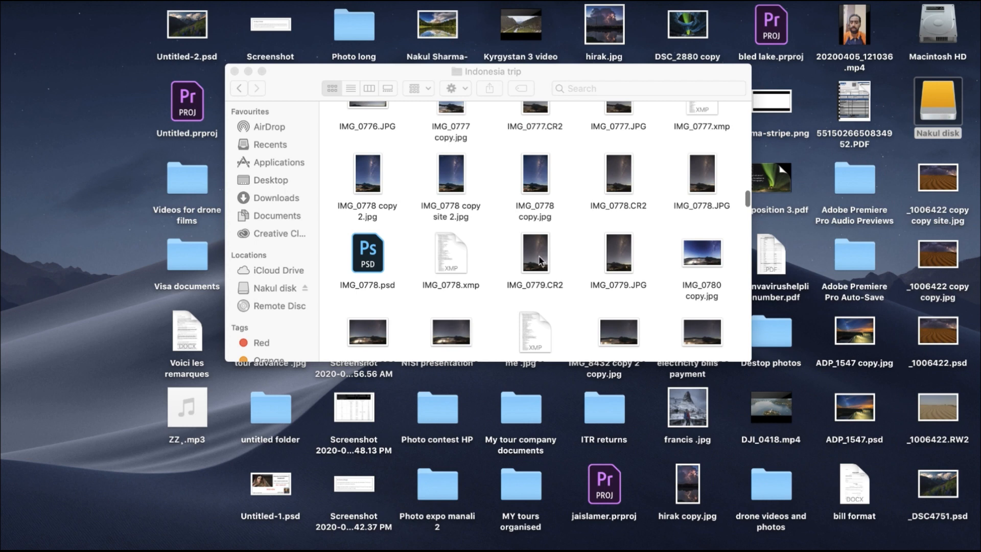
Step: Preview the night-sky photo IMG_0779.JPG from the Indonesia trip folder, and close the preview
left_click(602, 258)
key("space")
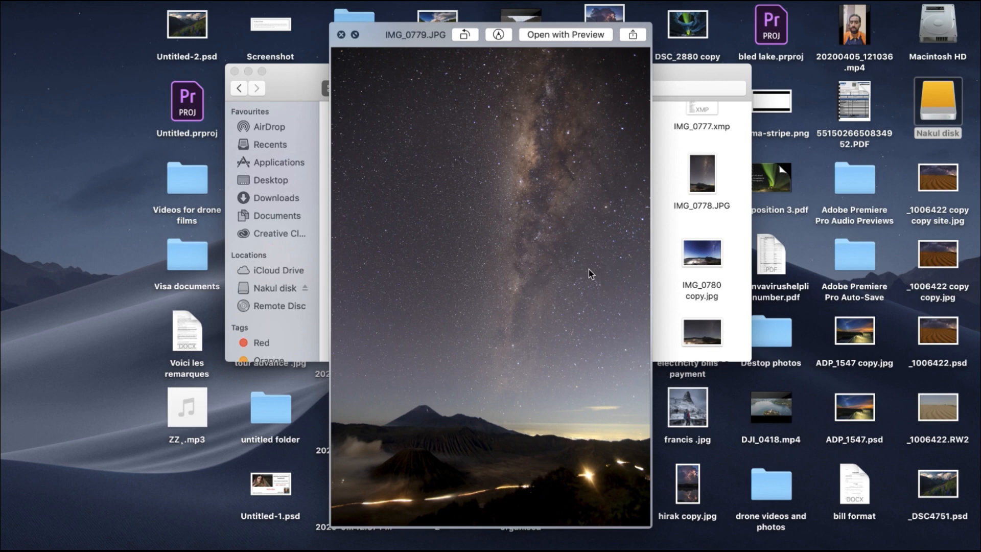
scroll(654, 274, "up", 1)
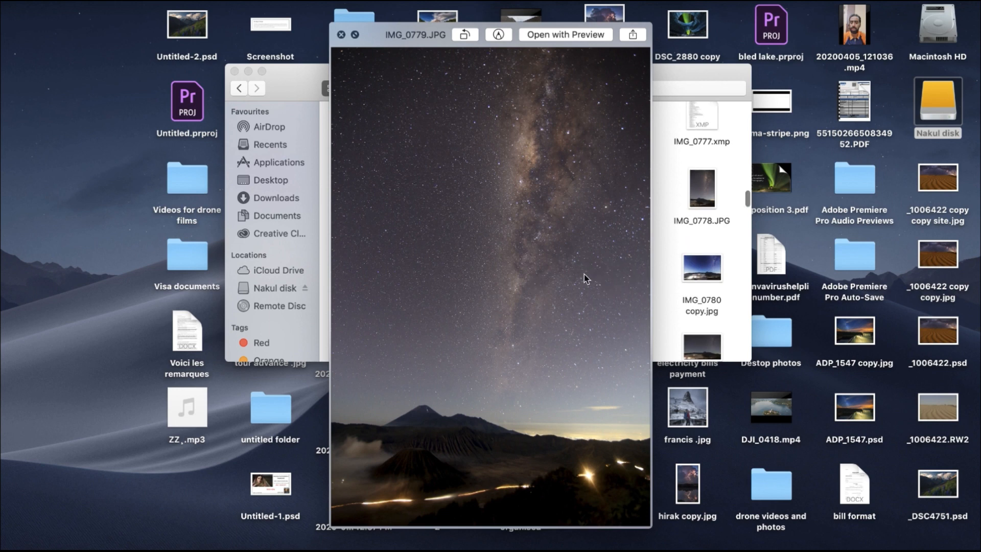
key("space")
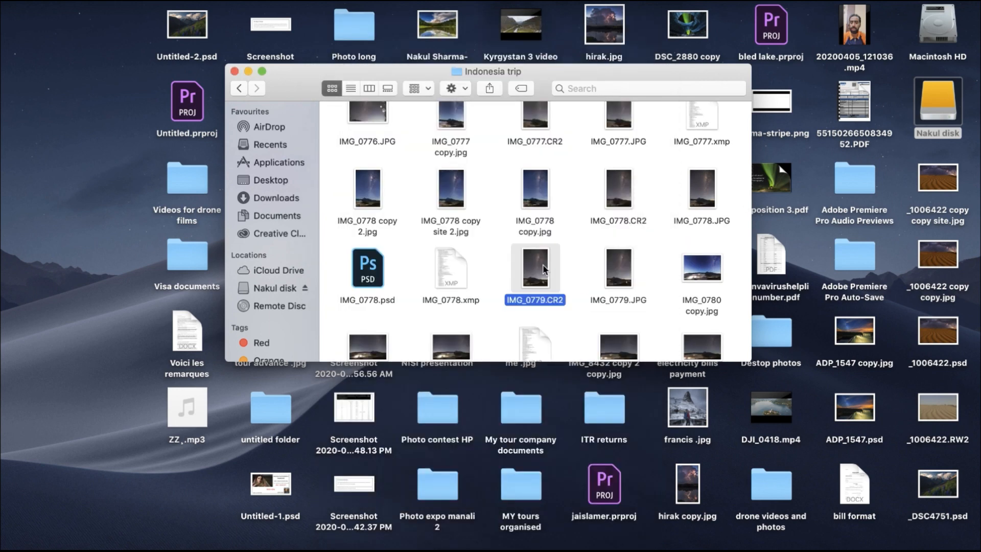
Step: Open the raw photo IMG_0779.CR2 in Photoshop's Camera Raw and dismiss the blank window covering it
right_click(543, 265)
mouse_move(543, 265)
left_click(770, 264)
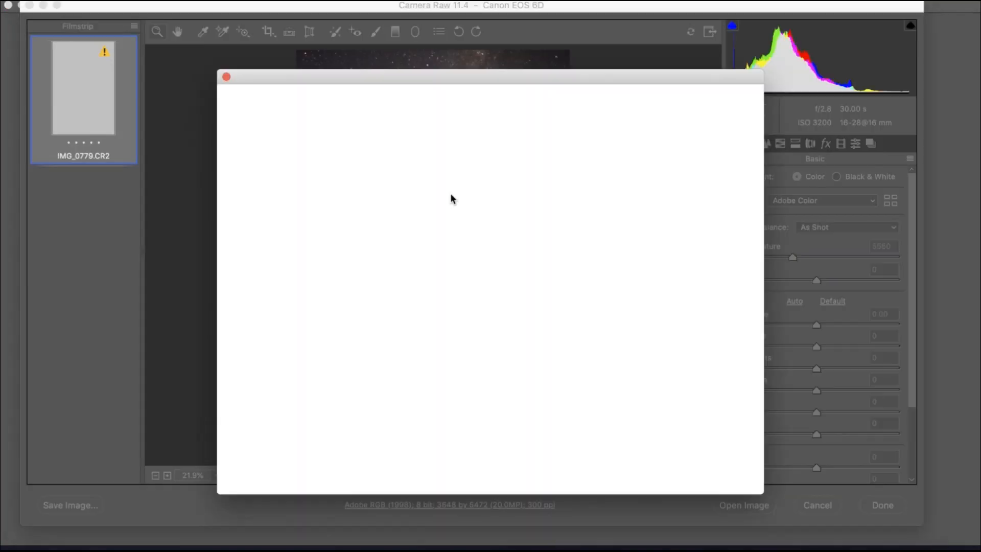
left_click(228, 77)
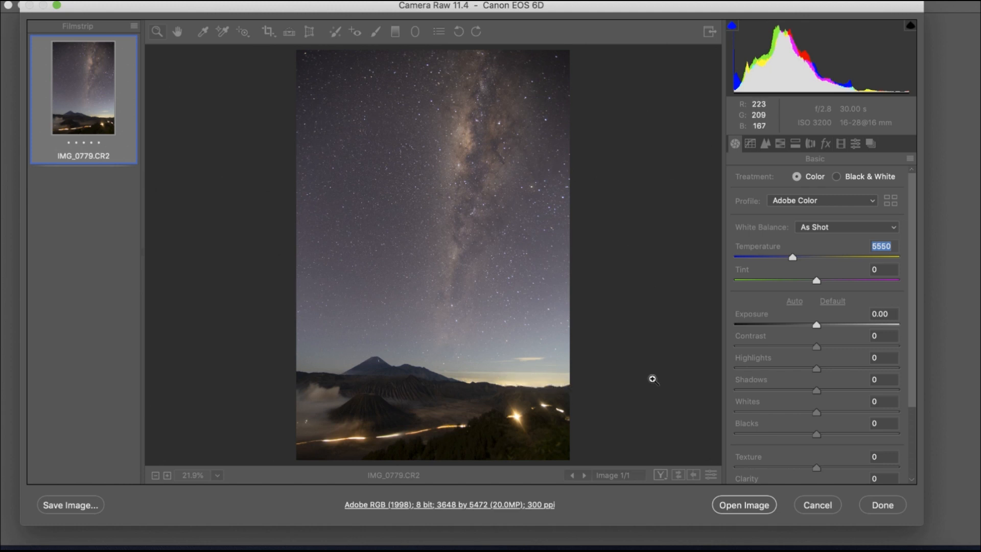
Step: Cool the photo's white balance to a Temperature of 4150 and set the Tint to +9
left_click_drag(792, 258, 769, 260)
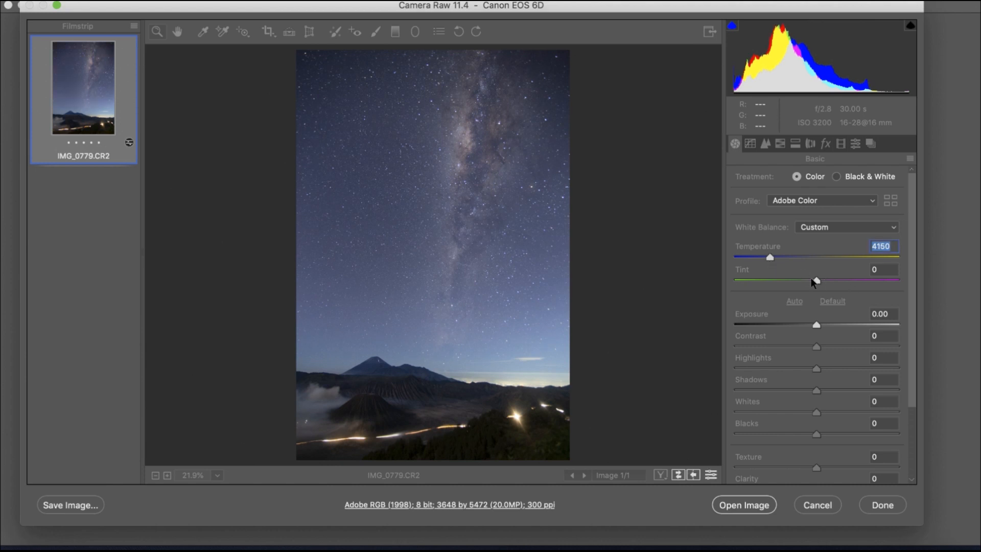
left_click_drag(818, 284, 825, 285)
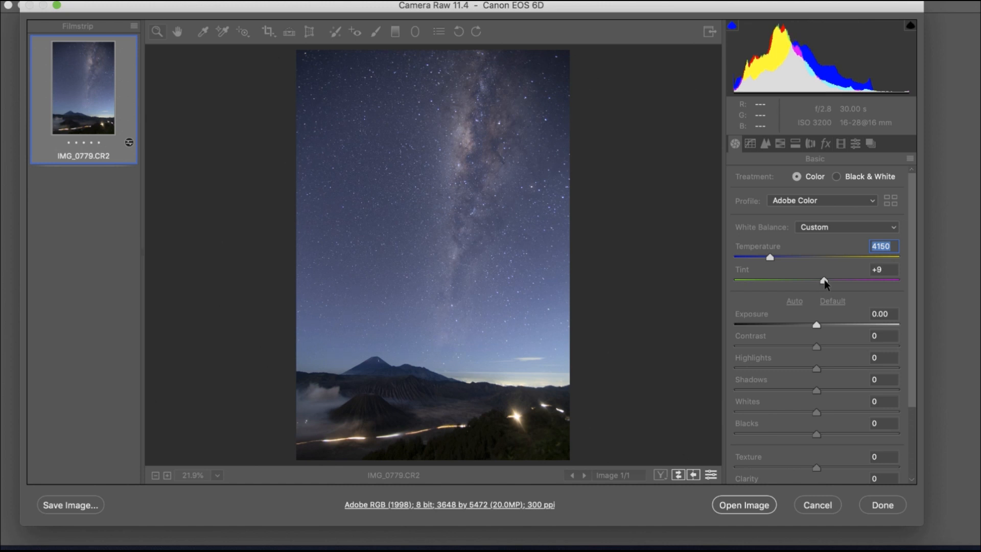
left_click_drag(826, 284, 826, 284)
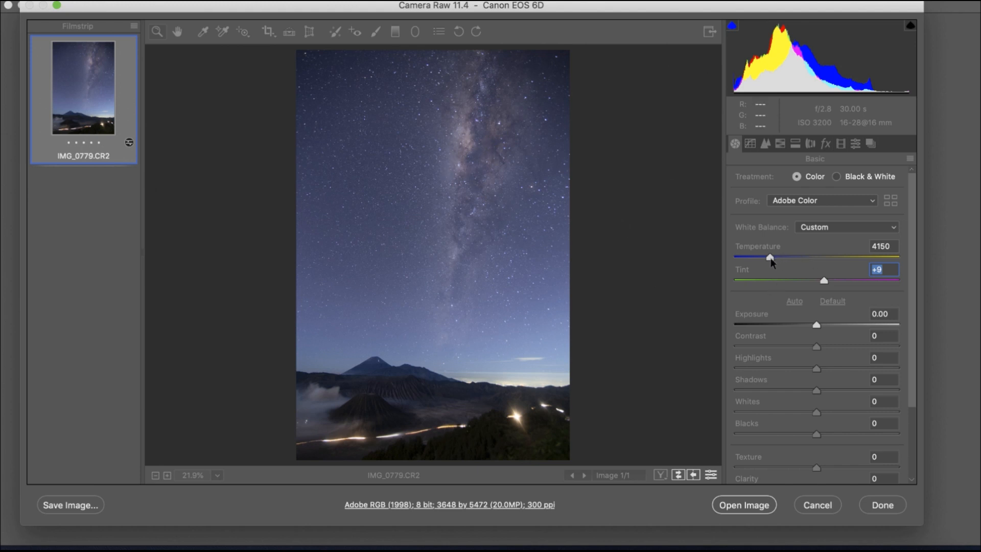
left_click_drag(771, 260, 771, 259)
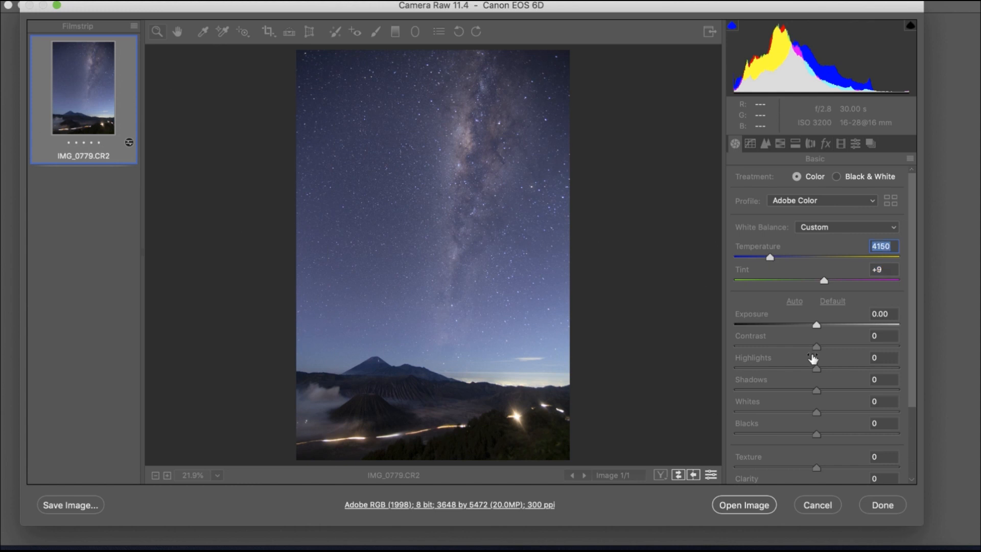
Step: Set Highlights to -65 and Shadows to +78, and fine-tune the white balance Temperature to 4300
left_click_drag(786, 364, 747, 367)
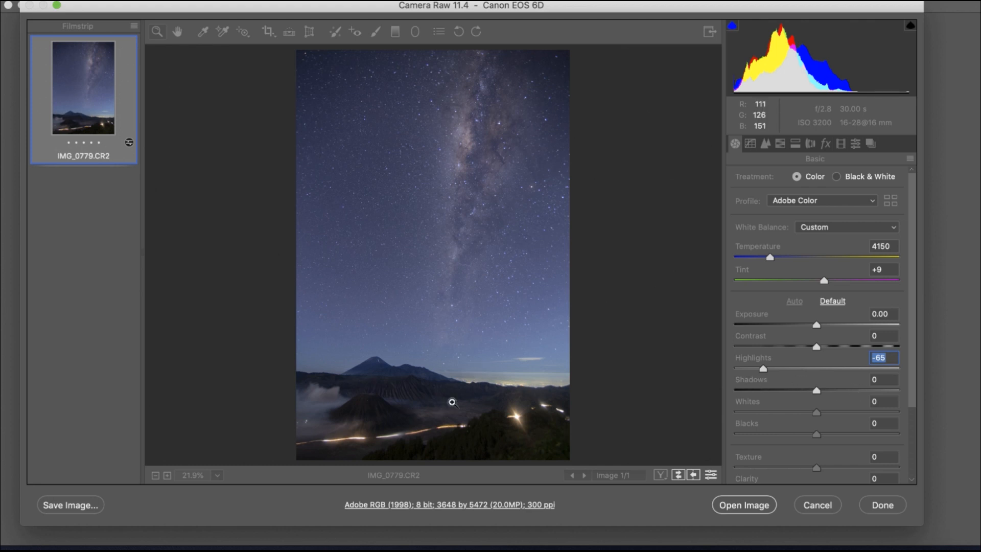
left_click(866, 389)
left_click_drag(866, 392, 881, 394)
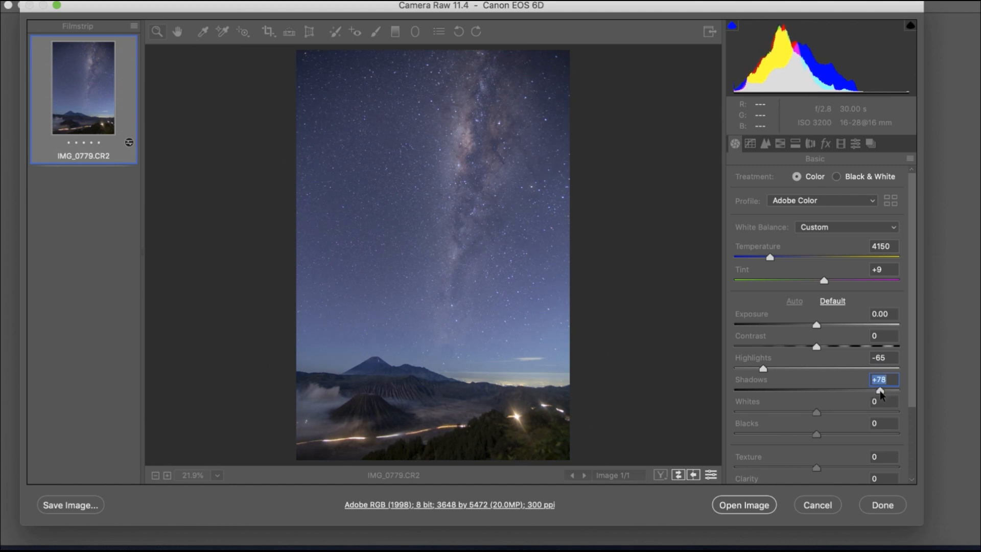
left_click_drag(772, 259, 773, 260)
scroll(846, 377, "down", 1)
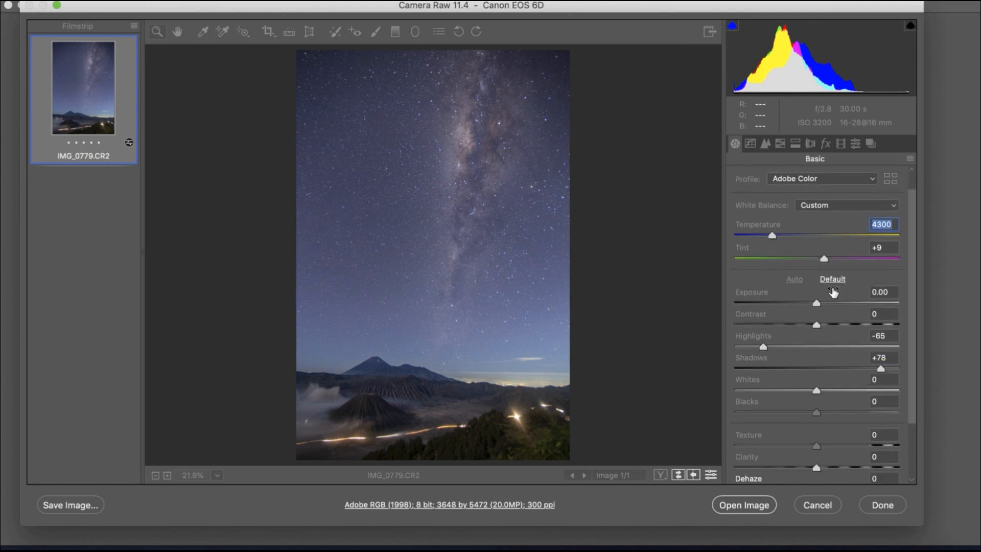
scroll(833, 292, "up", 1)
Step: Raise the Blue Primary saturation in the calibration settings and enable Remove Chromatic Aberration in the lens corrections
left_click(841, 143)
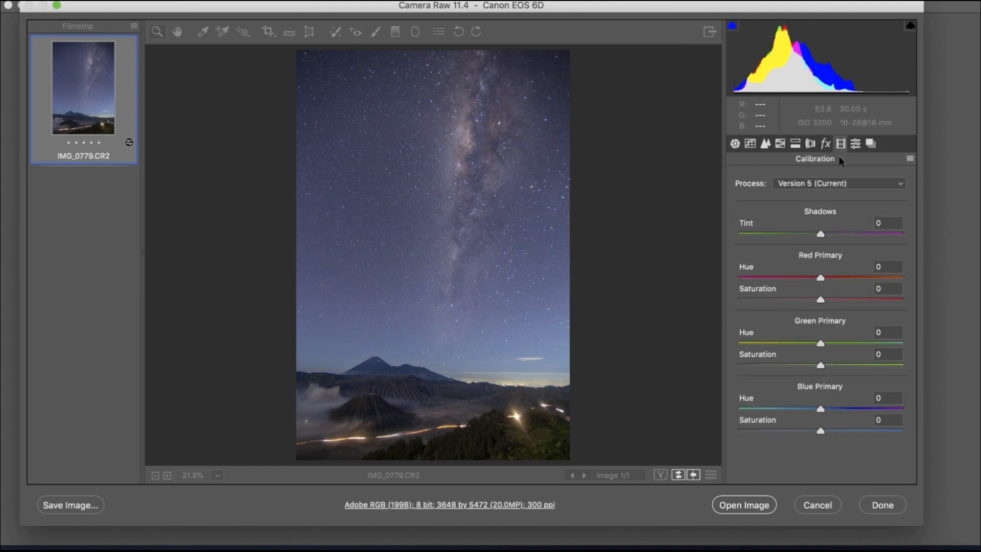
left_click_drag(822, 431, 841, 432)
left_click(735, 145)
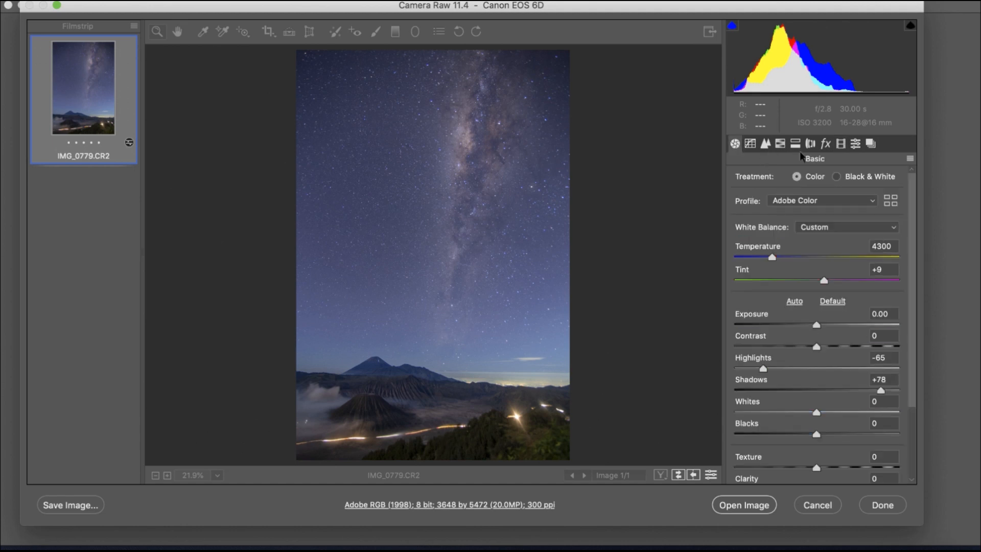
left_click(811, 145)
left_click(766, 205)
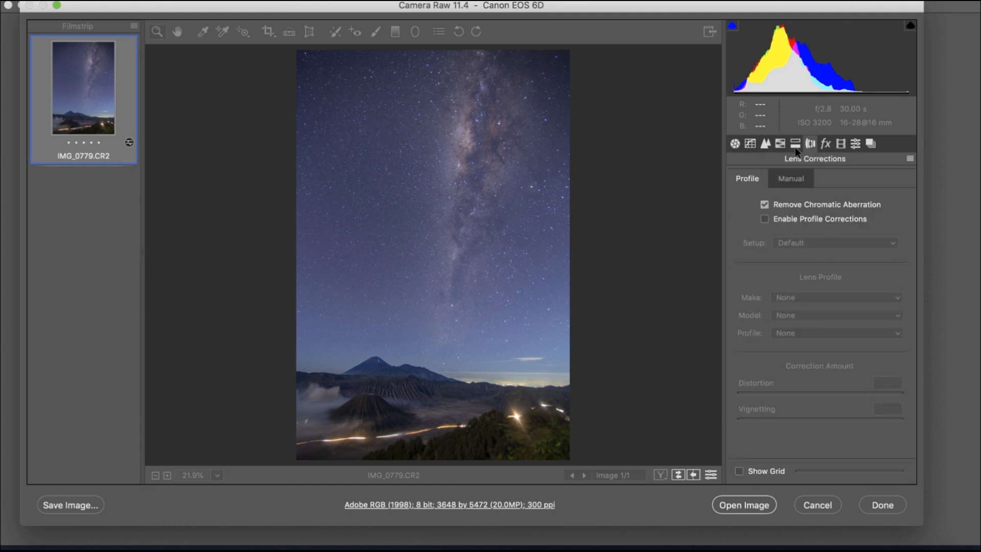
Step: Split-tone the photo's highlights with a Hue of 45 and a Saturation of 26
left_click(795, 145)
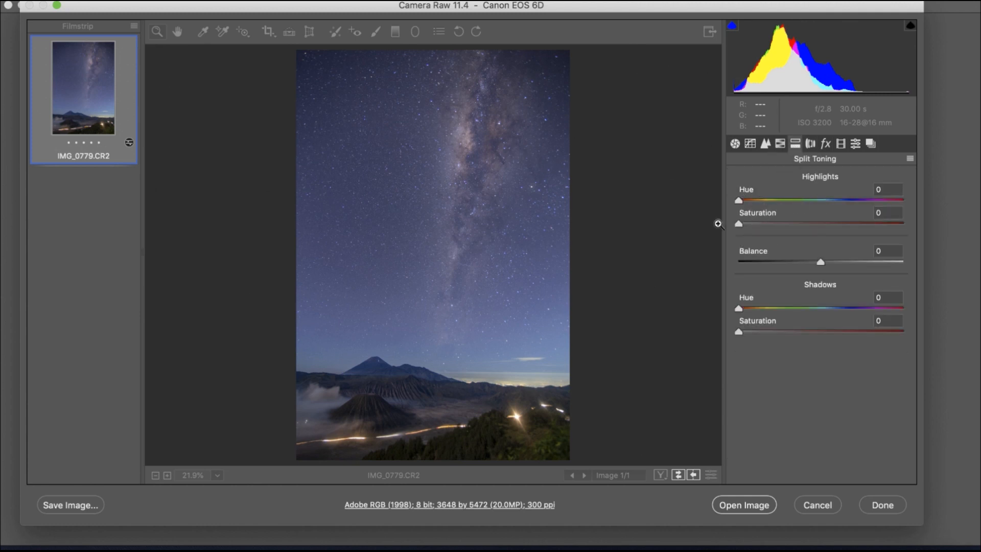
left_click_drag(740, 224, 827, 226)
left_click_drag(739, 200, 761, 203)
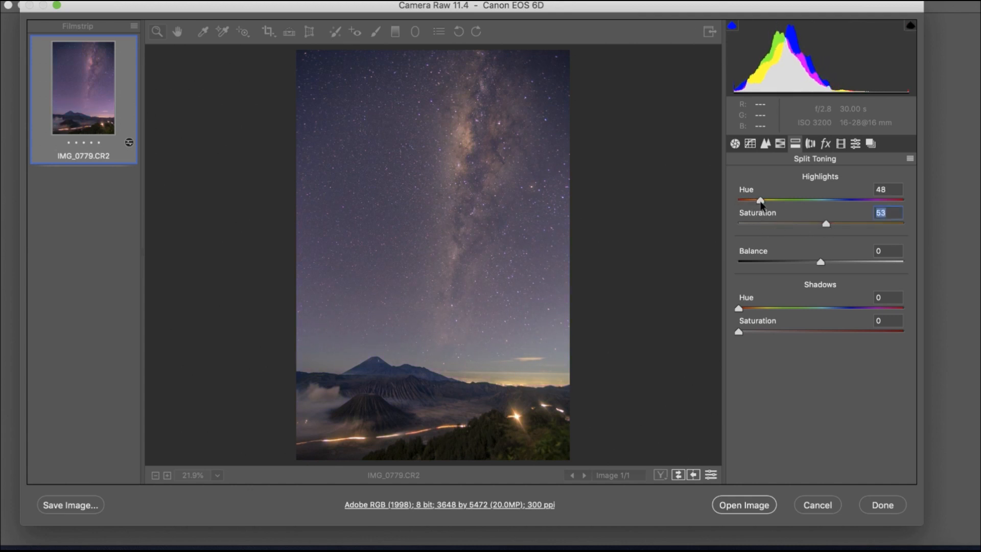
left_click_drag(761, 204, 760, 205)
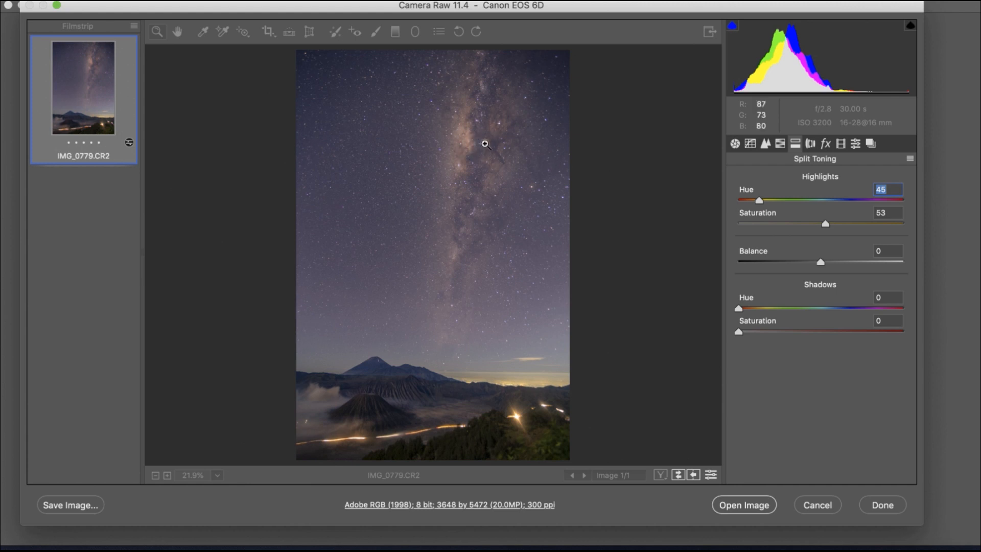
left_click_drag(783, 226, 780, 227)
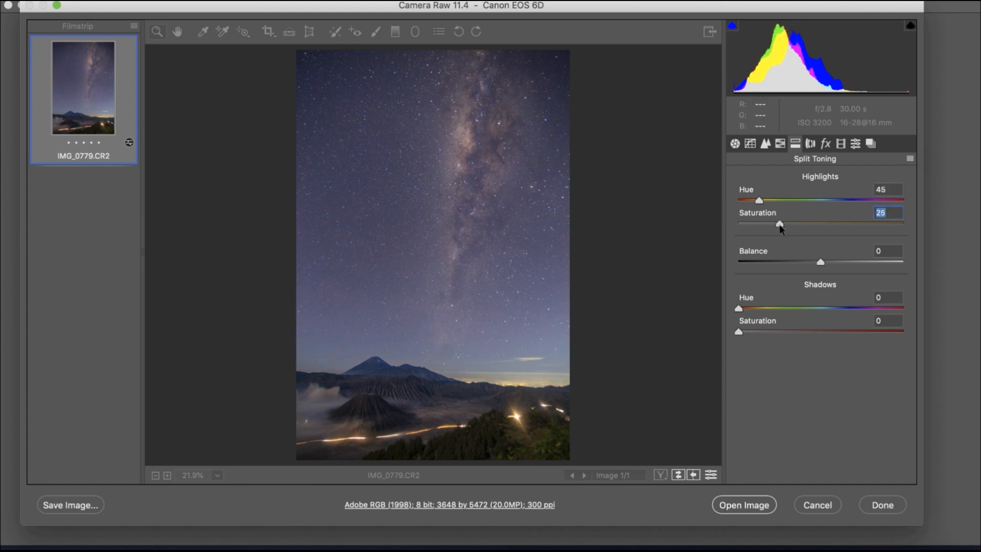
Step: Split-tone the photo's shadows with a Hue of 210 and a Saturation of 13
left_click_drag(739, 333, 810, 332)
left_click_drag(739, 308, 758, 336)
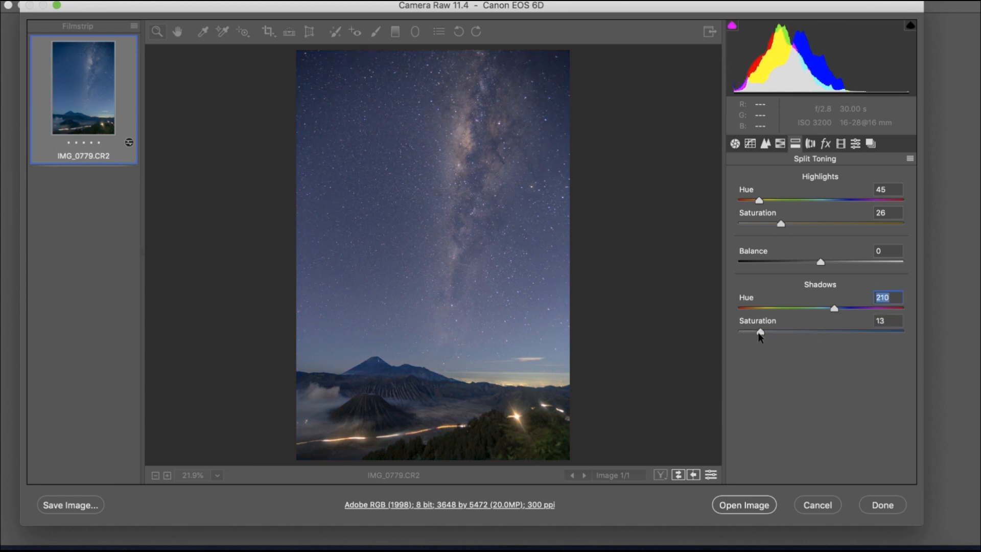
left_click(759, 333)
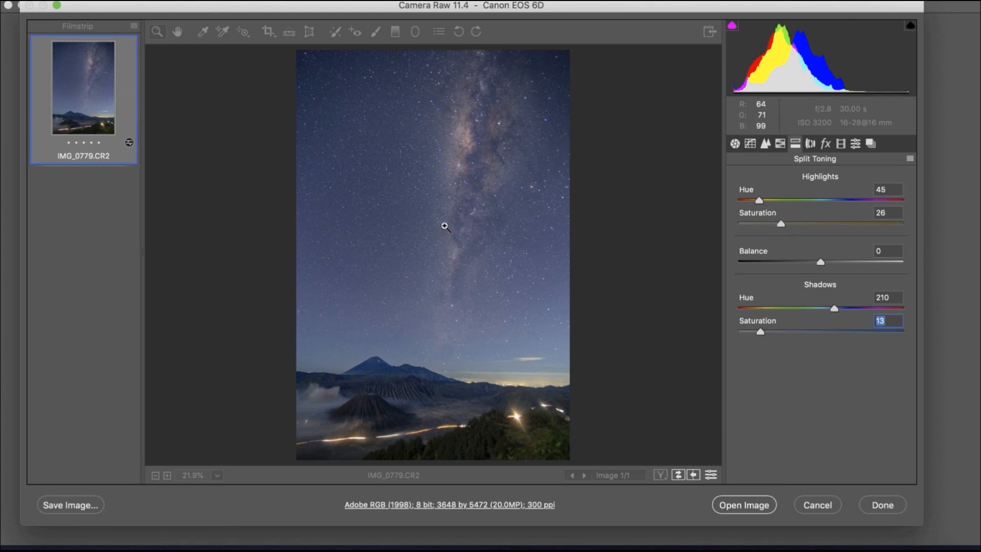
left_click(782, 224)
Step: Set the Luminance noise reduction to about 17 in the detail settings
left_click(778, 147)
left_click(768, 146)
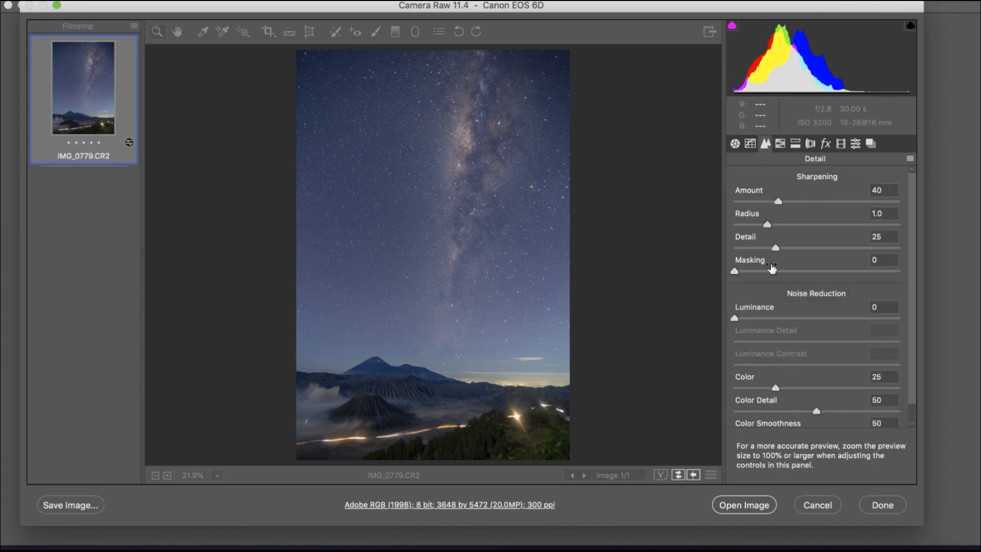
left_click(760, 319)
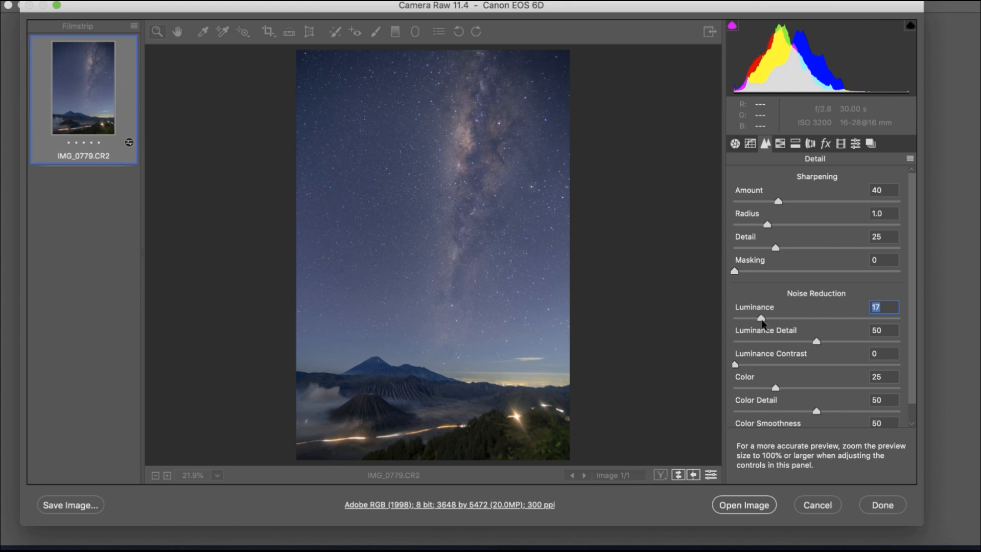
left_click_drag(763, 321, 761, 320)
Step: Brighten the photo's lighter tones slightly with the parametric tone curve
left_click(745, 145)
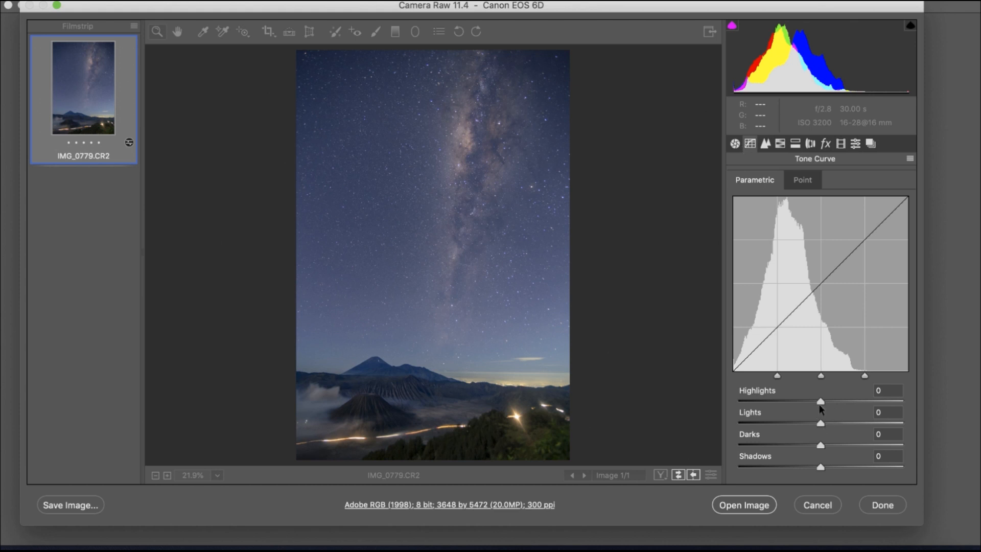
left_click_drag(820, 403, 834, 424)
Step: Set the HSL luminance of Blues to +28, Yellows to +19 and Oranges to +11
left_click(781, 145)
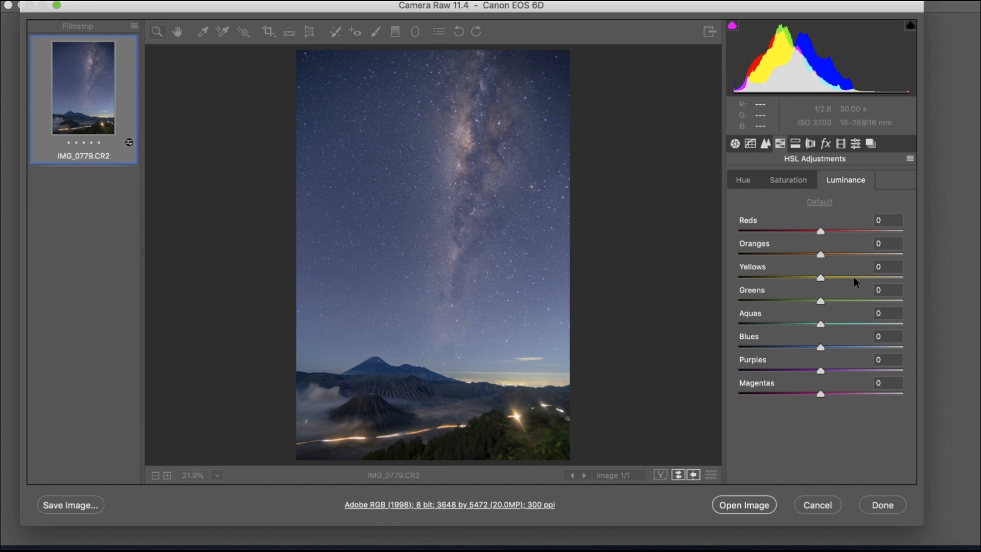
left_click(843, 346)
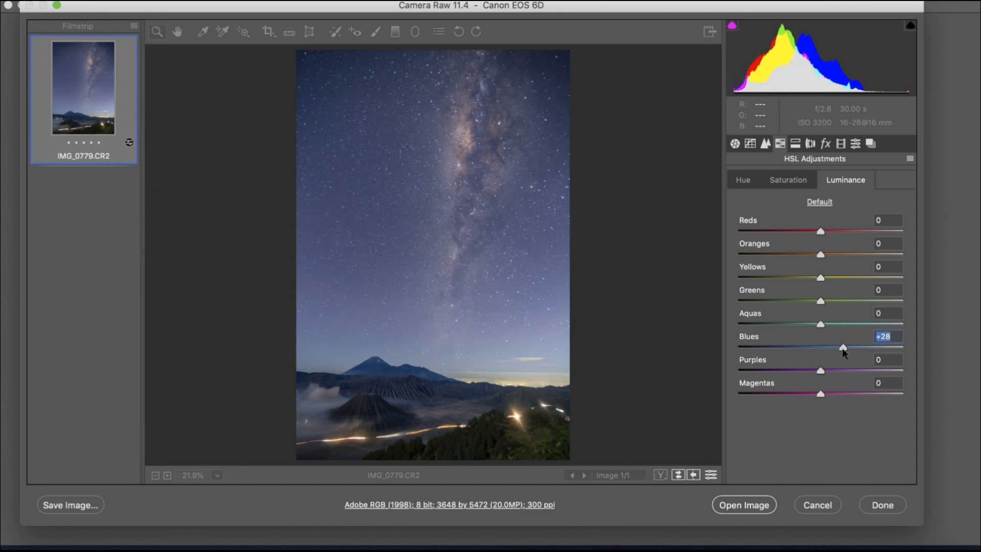
left_click(836, 277)
mouse_move(832, 254)
left_mouse_down()
mouse_move(851, 256)
mouse_move(829, 257)
left_mouse_up()
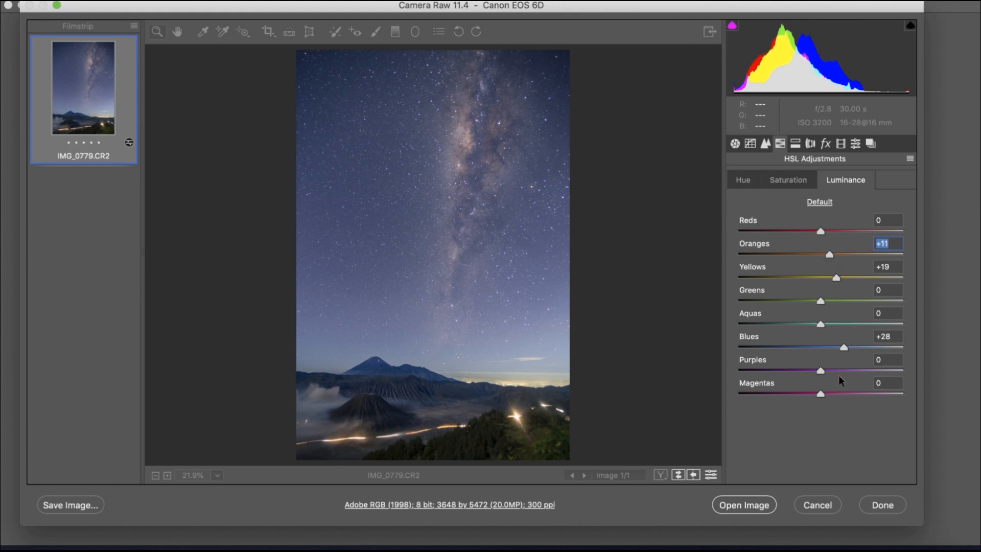
Step: Try shifting the HSL hues of Blues and Aquas, and reset both to 0
left_click(751, 182)
mouse_move(819, 347)
left_mouse_down()
mouse_move(727, 347)
mouse_move(869, 346)
mouse_move(811, 347)
mouse_move(848, 324)
mouse_move(772, 326)
mouse_move(829, 327)
mouse_move(789, 326)
mouse_move(818, 329)
left_mouse_up()
double_click(822, 348)
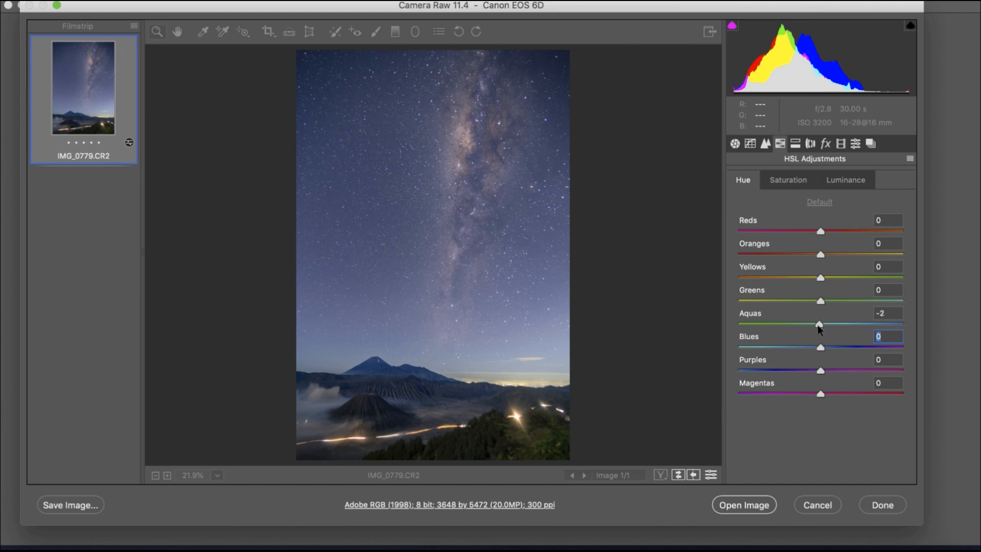
double_click(819, 327)
Step: Set the HSL hue of Yellows to -28, Oranges to +3 and Purples to -12
left_click_drag(817, 280, 796, 281)
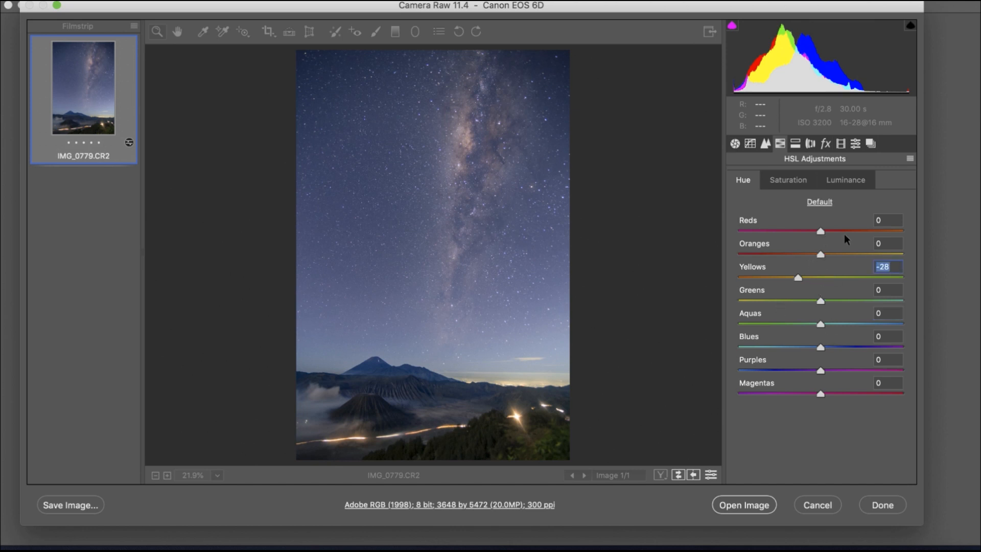
left_click_drag(790, 254, 823, 260)
left_click_drag(821, 254, 823, 255)
mouse_move(820, 371)
left_mouse_down()
mouse_move(777, 378)
mouse_move(903, 384)
mouse_move(809, 381)
left_mouse_up()
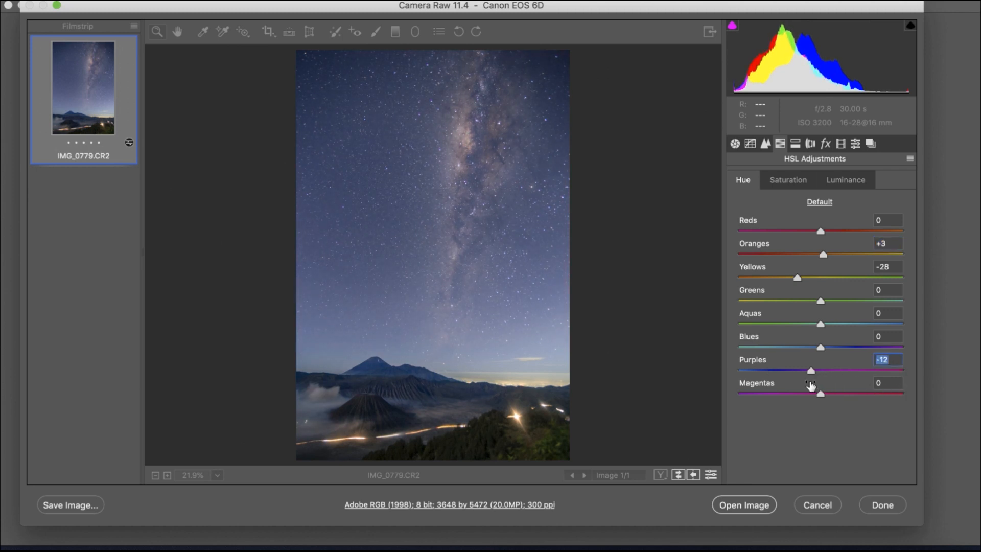
Step: Set the HSL saturation of Blues to +17, Yellows to +19 and Oranges to +21
left_click(789, 180)
left_click(854, 180)
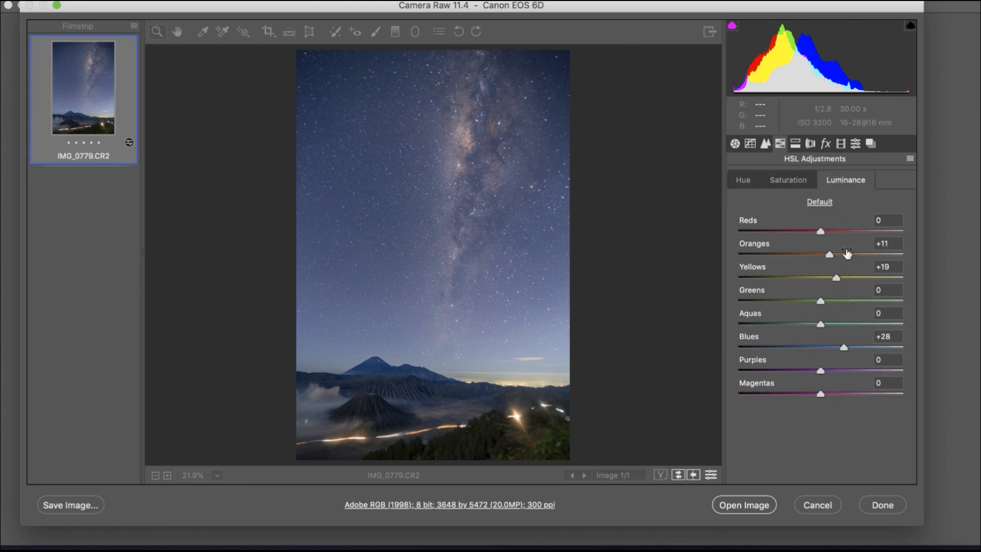
left_click(795, 180)
left_click_drag(840, 348, 834, 350)
left_click_drag(829, 278, 842, 284)
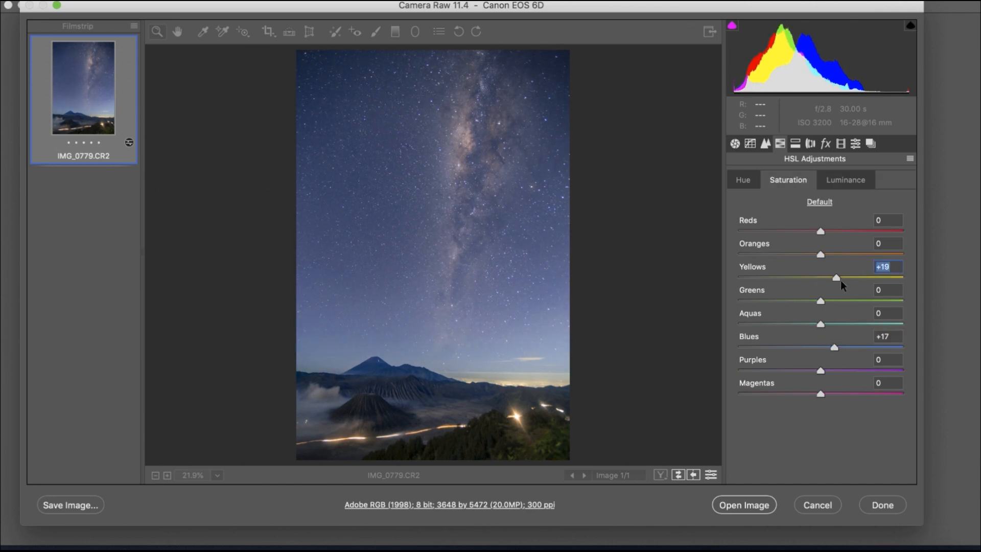
left_click(838, 254)
Step: Review the HSL luminance, saturation and hue adjustments, and return to the Basic adjustments
left_click(839, 179)
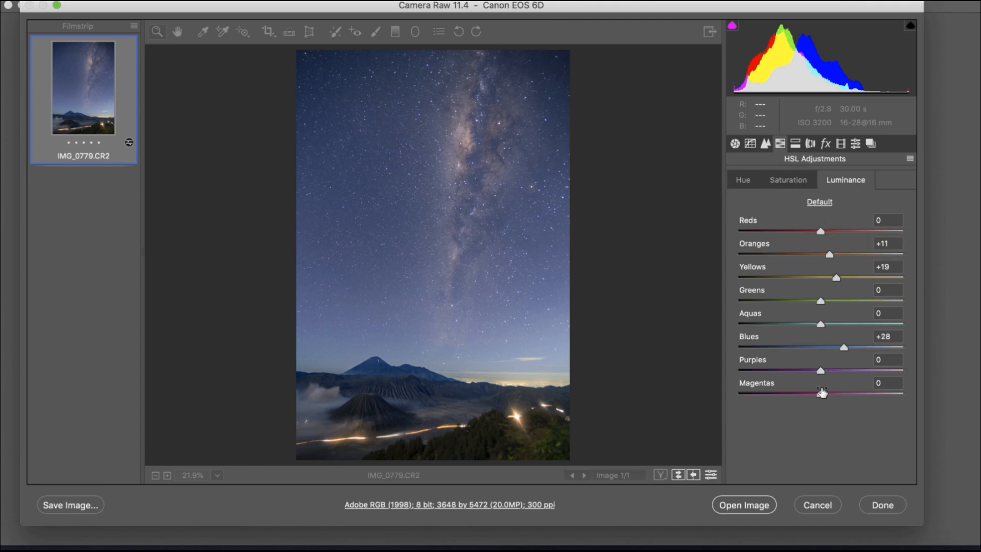
left_click(775, 178)
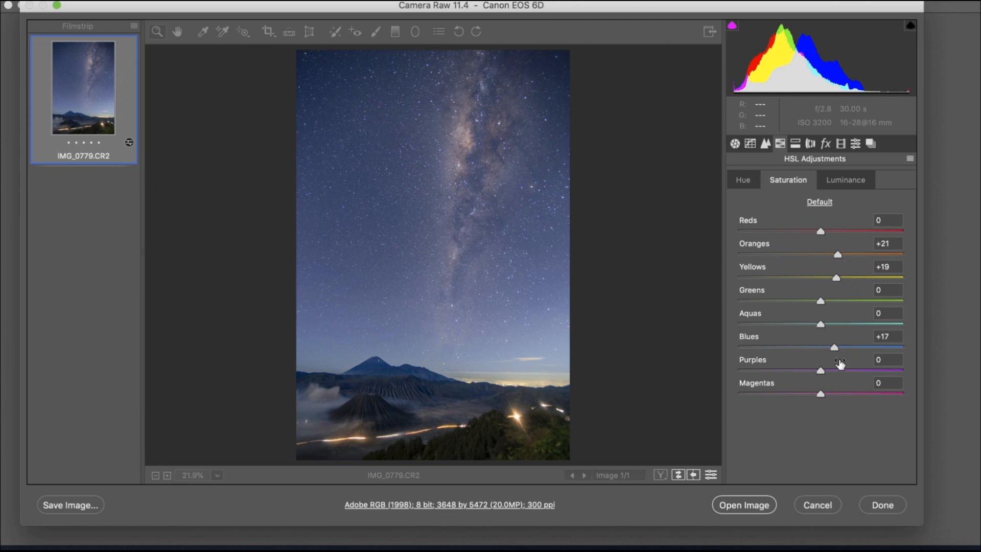
left_click(753, 181)
left_click(735, 144)
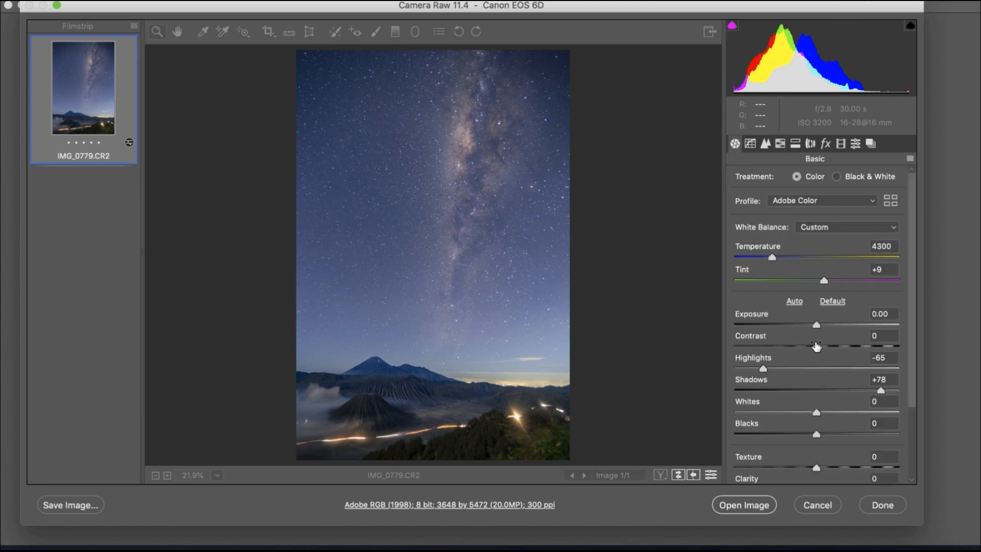
Step: Set the Contrast to +5 and the Dehaze to +7 in the Basic adjustments
left_click_drag(816, 347, 820, 347)
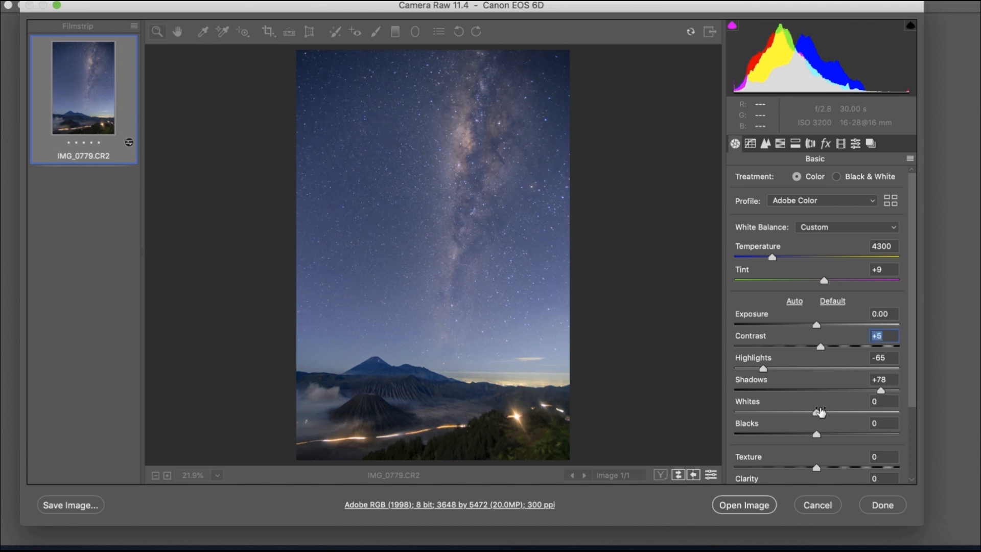
scroll(826, 409, "down", 1)
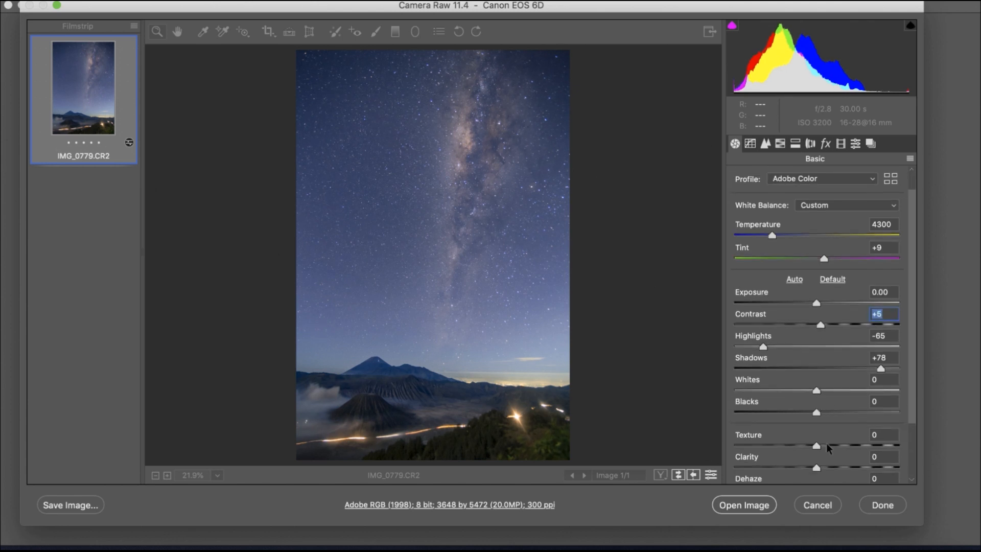
scroll(827, 443, "down", 2)
left_click(824, 445)
left_click_drag(824, 443, 822, 443)
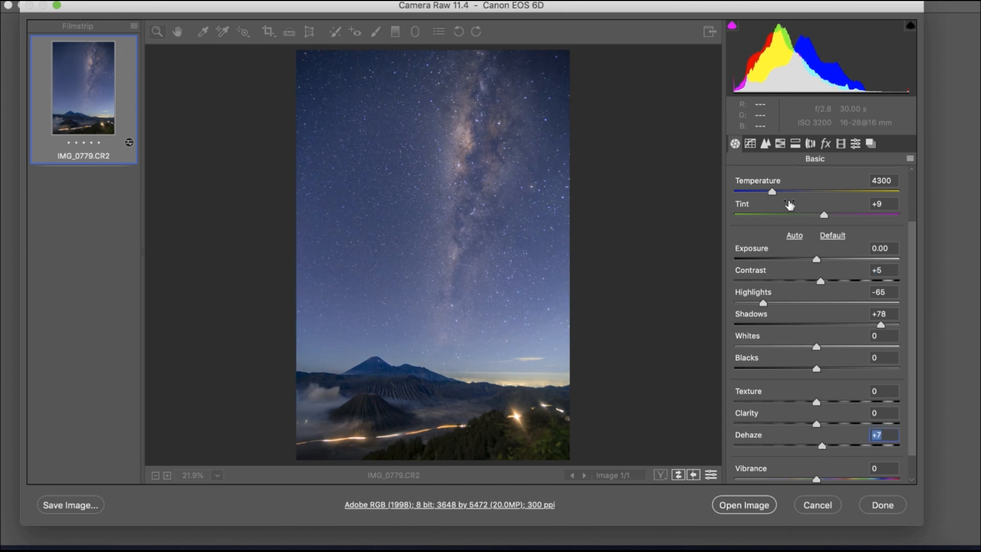
Step: Try small shifts of the white balance temperature and tint, and open the image in Photoshop
scroll(789, 204, "up", 3)
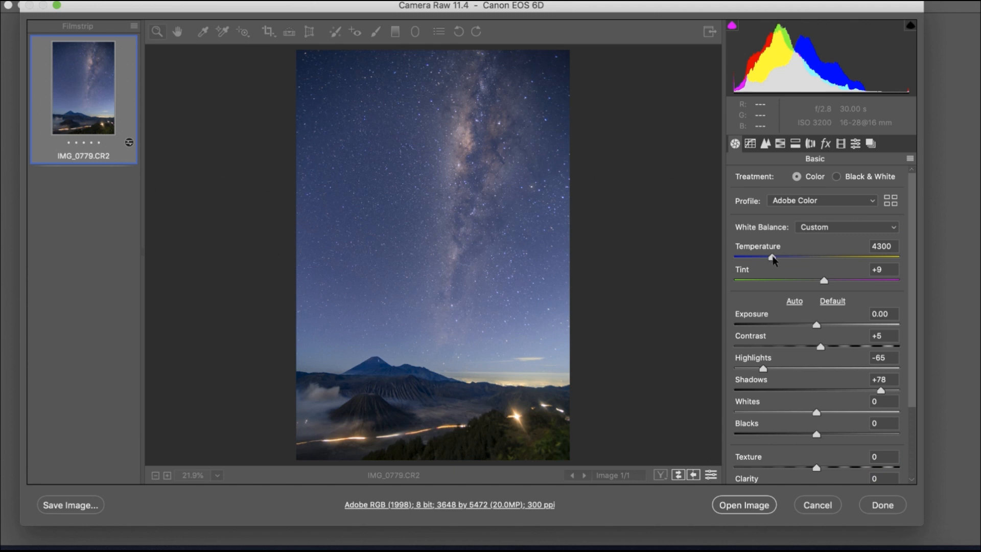
mouse_move(773, 259)
left_mouse_down()
mouse_move(755, 259)
mouse_move(772, 257)
left_mouse_up()
left_click_drag(827, 282, 824, 281)
left_click(751, 507)
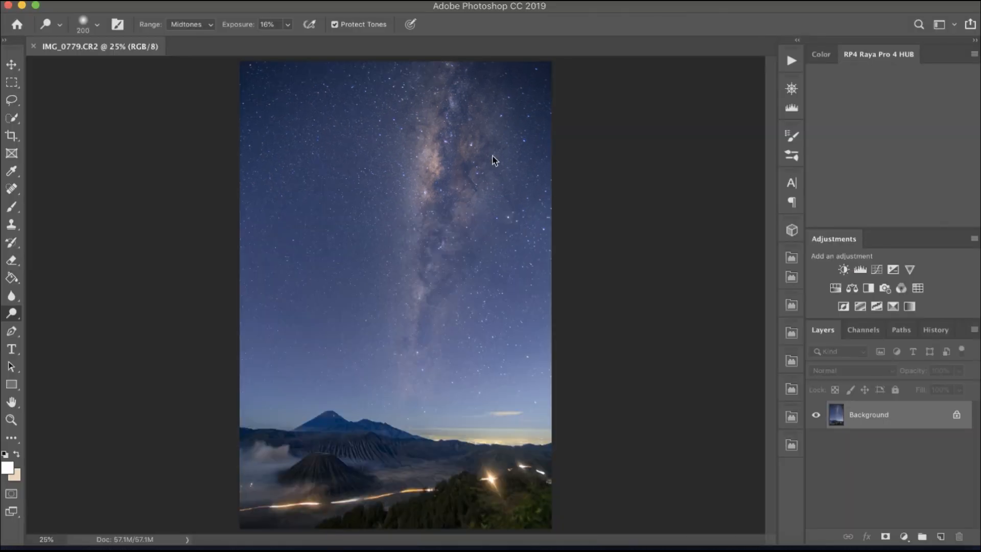
Step: Duplicate the Background layer, and mask the copy to the mountain foreground using a Quick Selection
key("ctrl+j")
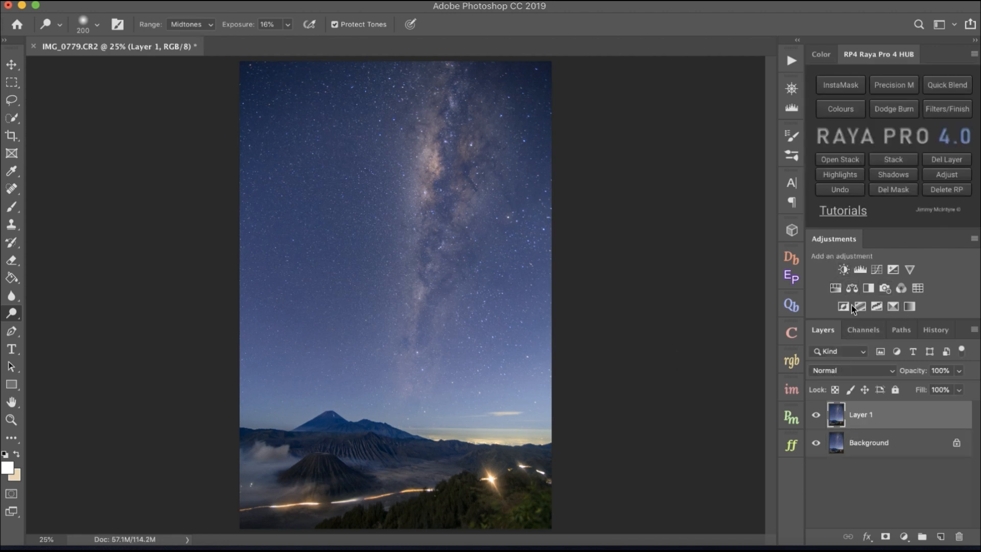
left_click(11, 118)
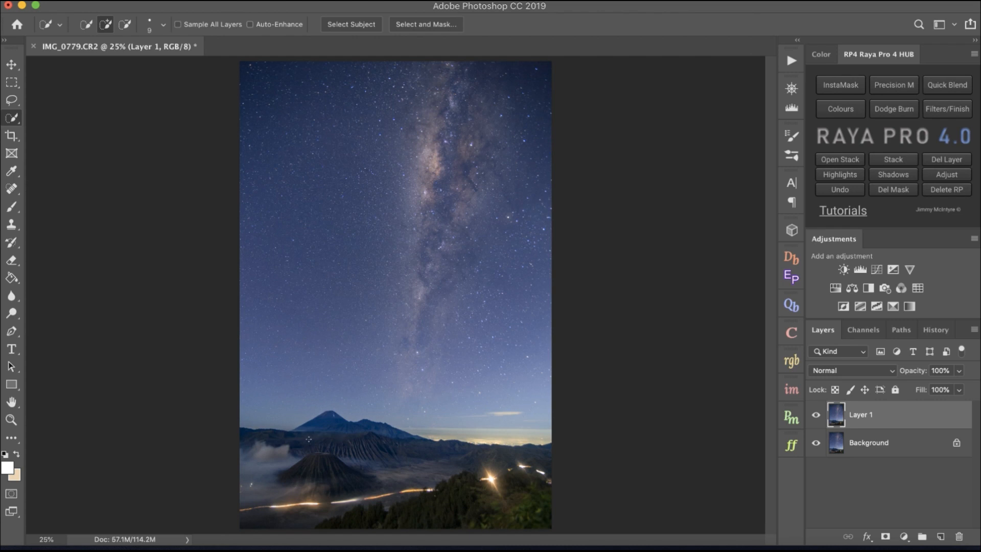
mouse_move(284, 450)
left_mouse_down()
mouse_move(307, 455)
mouse_move(332, 435)
left_mouse_up()
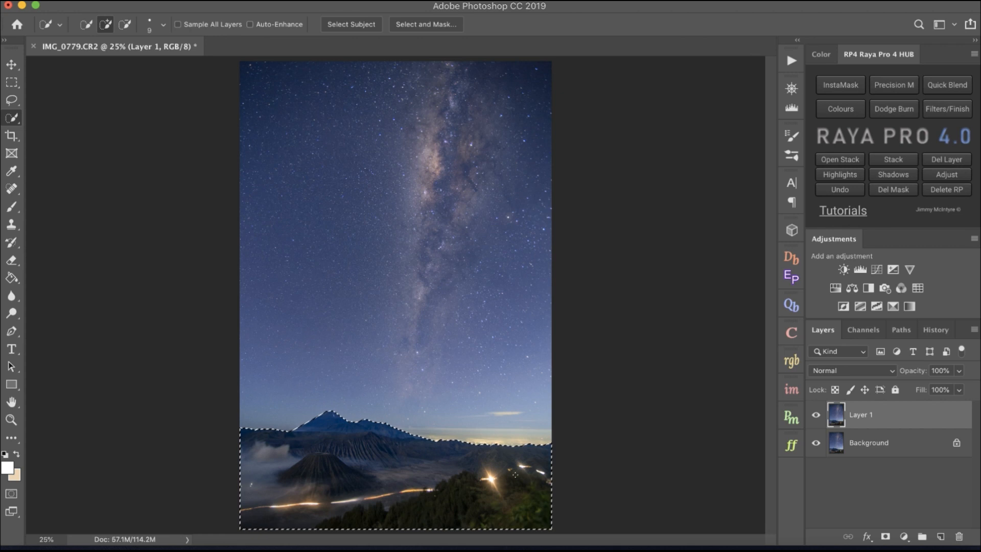
right_click(11, 118)
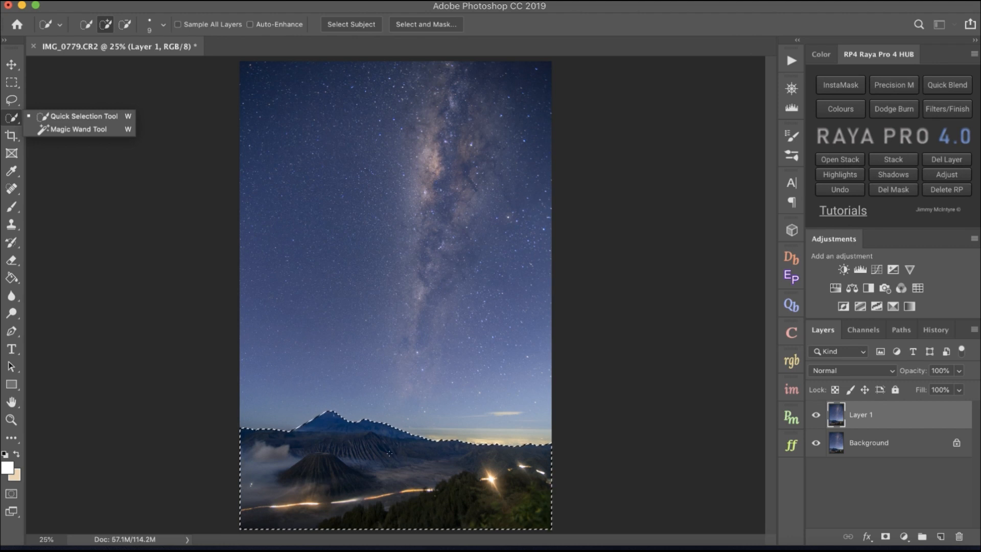
left_click(405, 442)
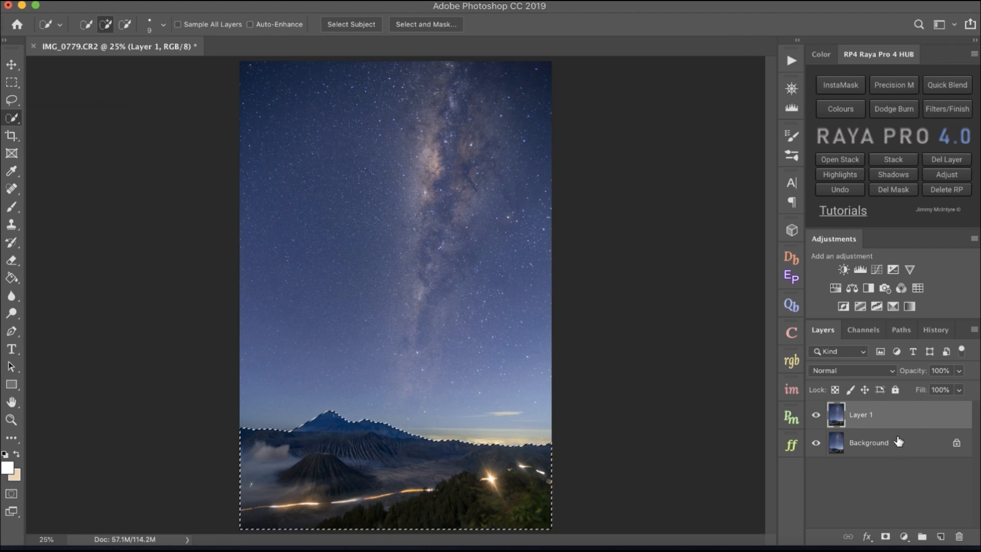
left_click(885, 537)
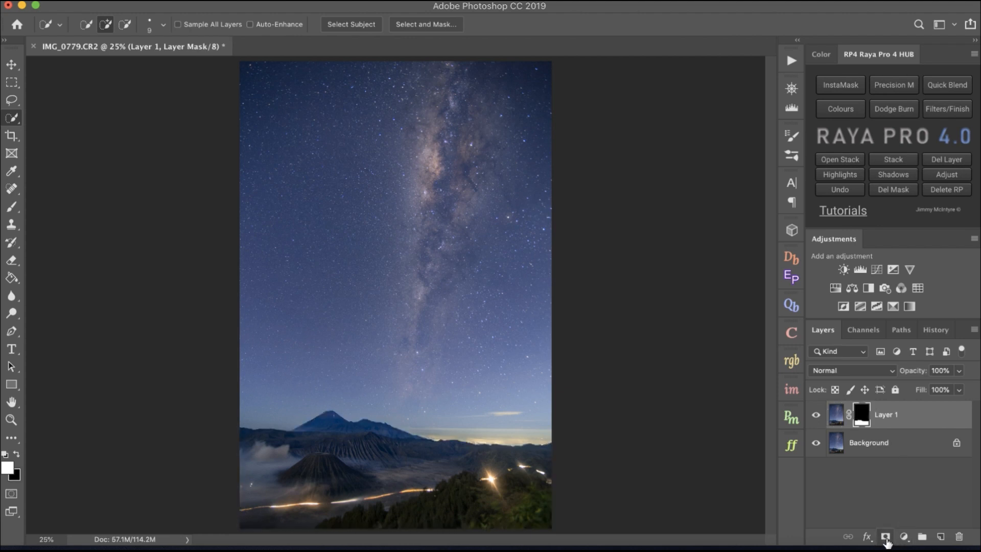
Step: Add a Curves adjustment clipped to the masked foreground layer, darkening its shadows slightly and lifting the highlights from input 182 to output 191
left_click(877, 270)
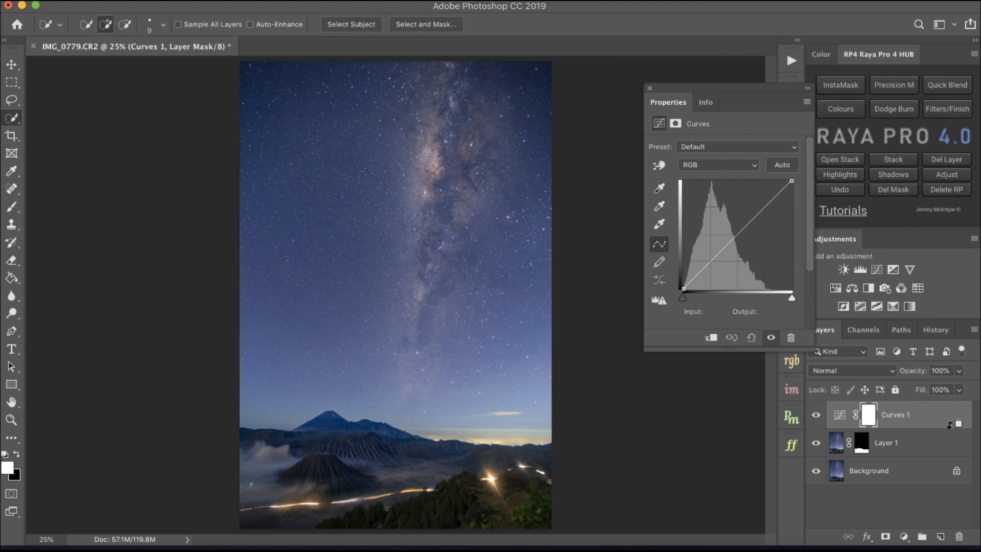
left_click(950, 425, "alt")
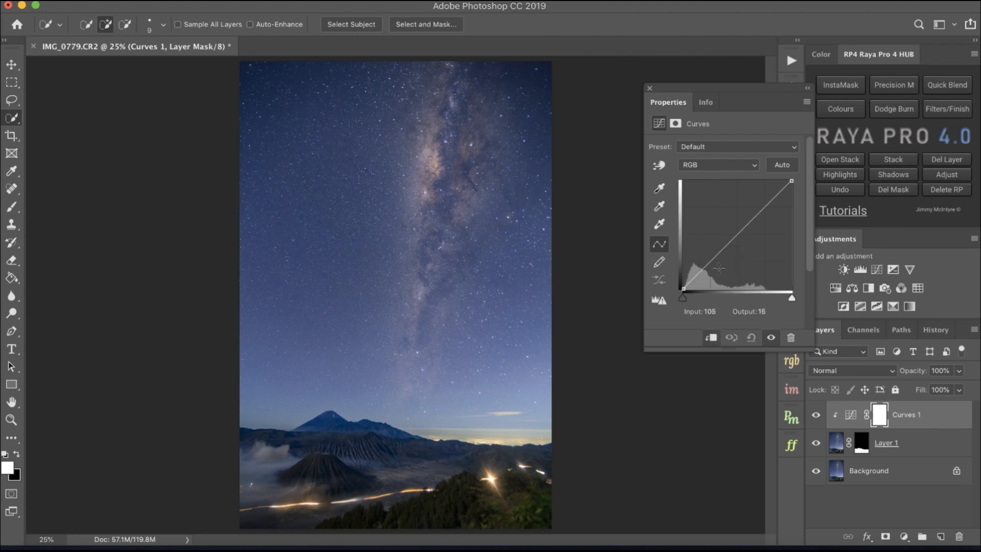
mouse_move(711, 264)
left_mouse_down()
mouse_move(710, 275)
mouse_move(697, 250)
mouse_move(711, 267)
left_mouse_up()
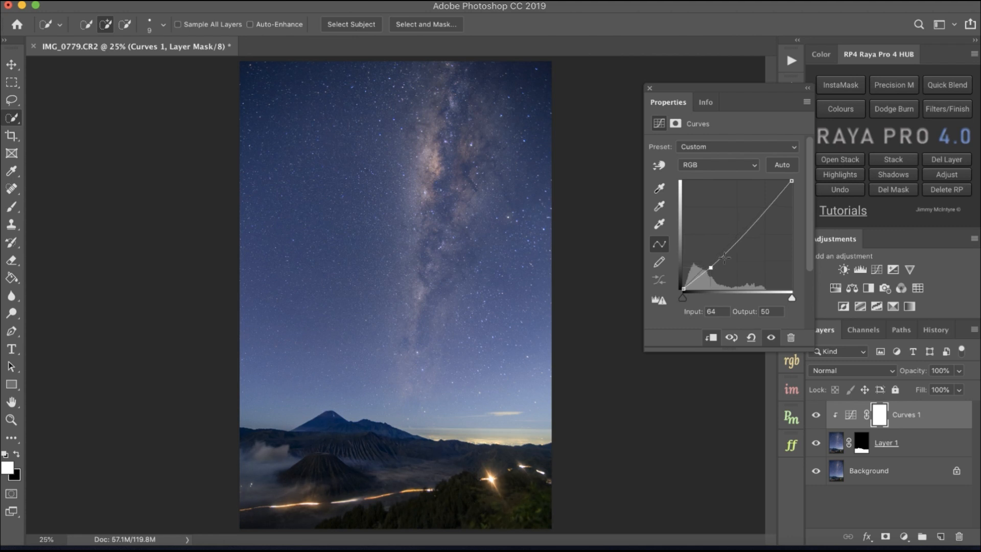
left_click_drag(757, 211, 761, 208)
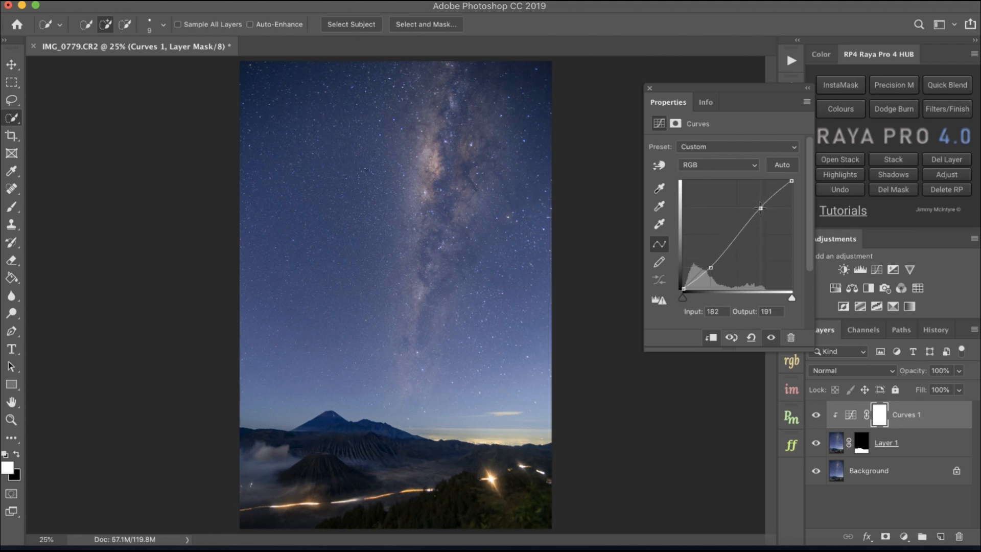
left_click_drag(712, 270, 711, 268)
Step: Duplicate the Background layer beneath the foreground layer, and add a Curves adjustment clipped to that copy
left_click(903, 449)
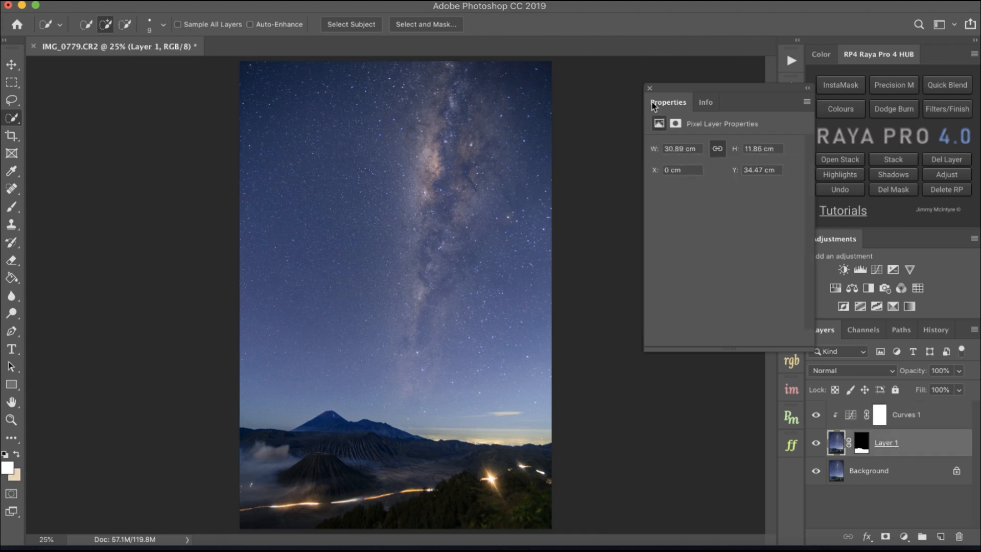
left_click(900, 473)
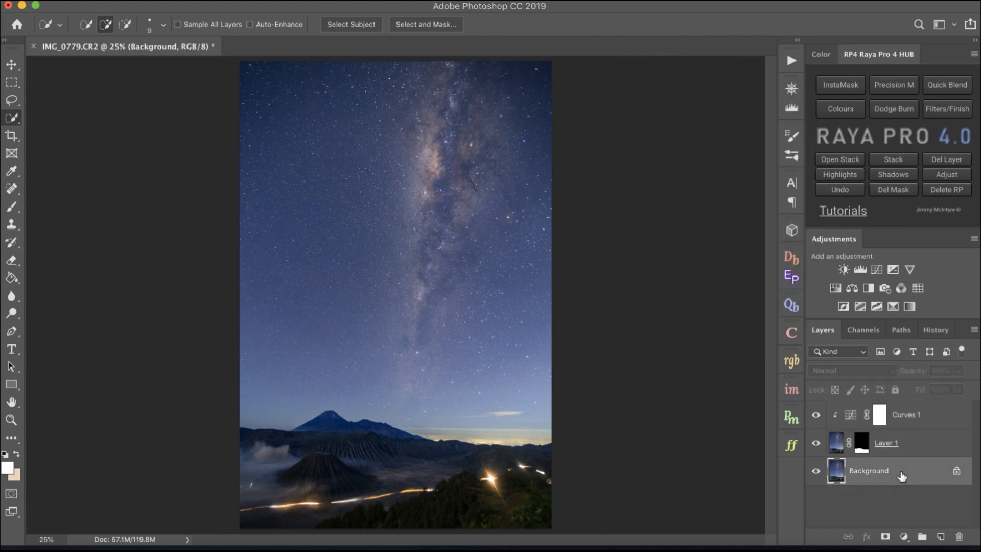
key("super+j")
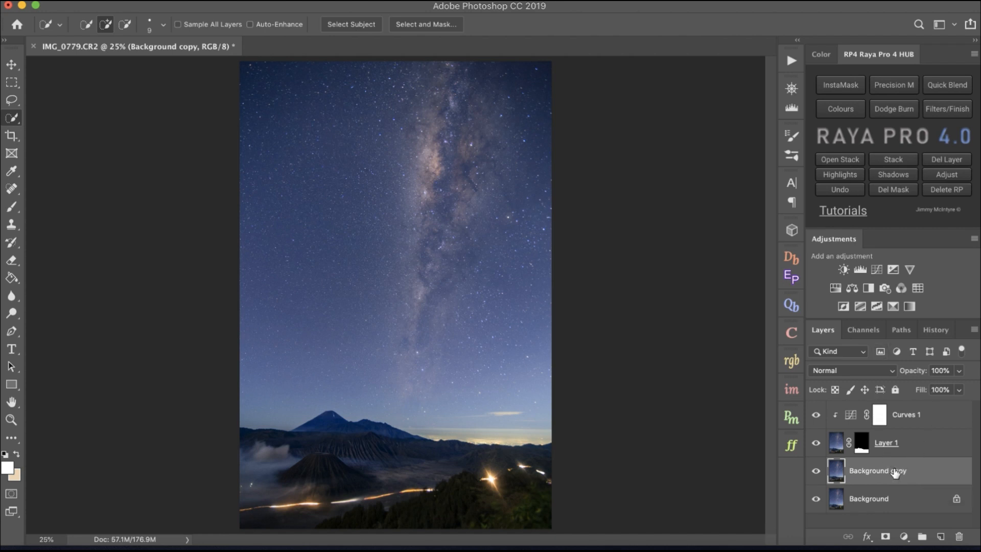
left_click(877, 269)
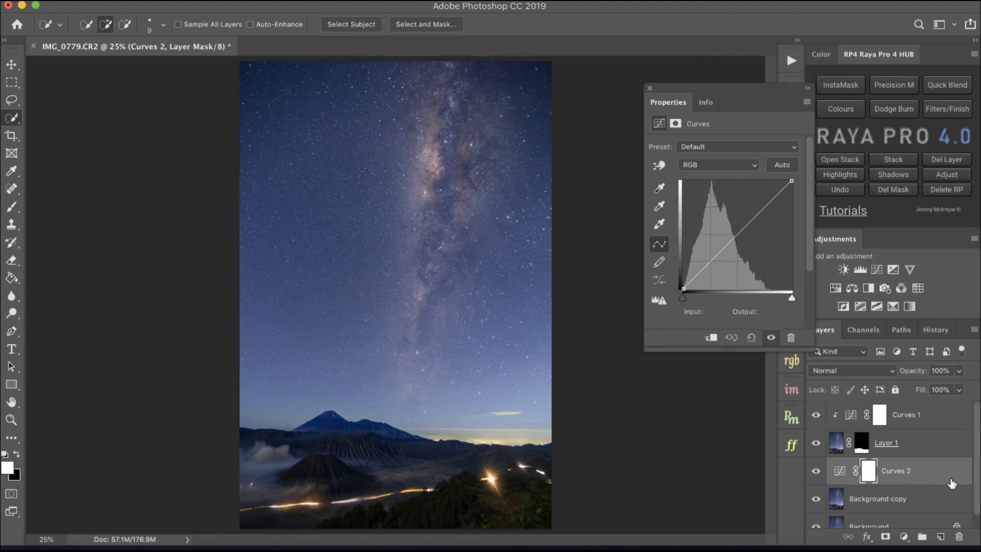
left_click(956, 482, "alt")
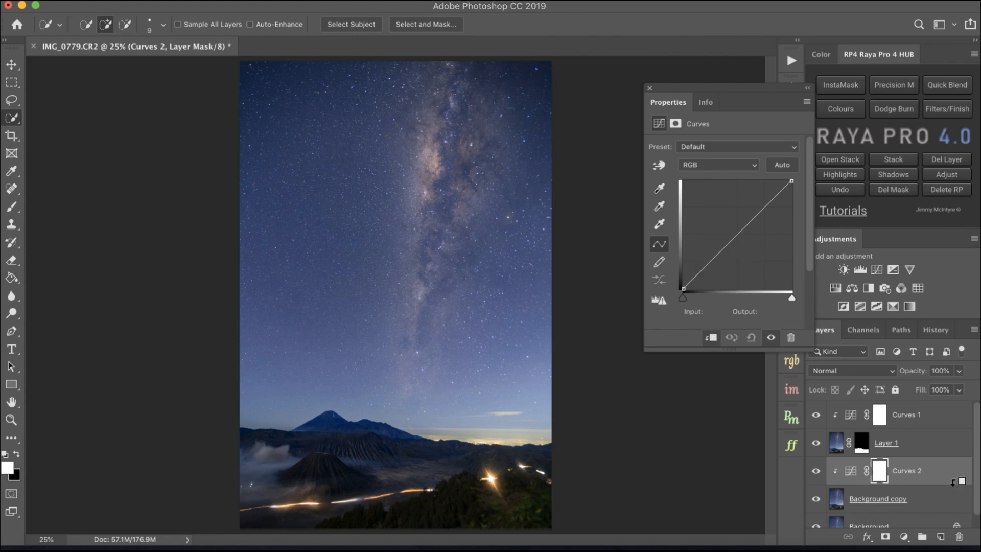
Step: Shape a gentle RGB contrast curve for the background copy with points at input 66, output 57 and input 188, output 194
mouse_move(714, 259)
left_mouse_down()
mouse_move(714, 269)
mouse_move(706, 252)
mouse_move(711, 264)
left_mouse_up()
left_click_drag(765, 211, 763, 207)
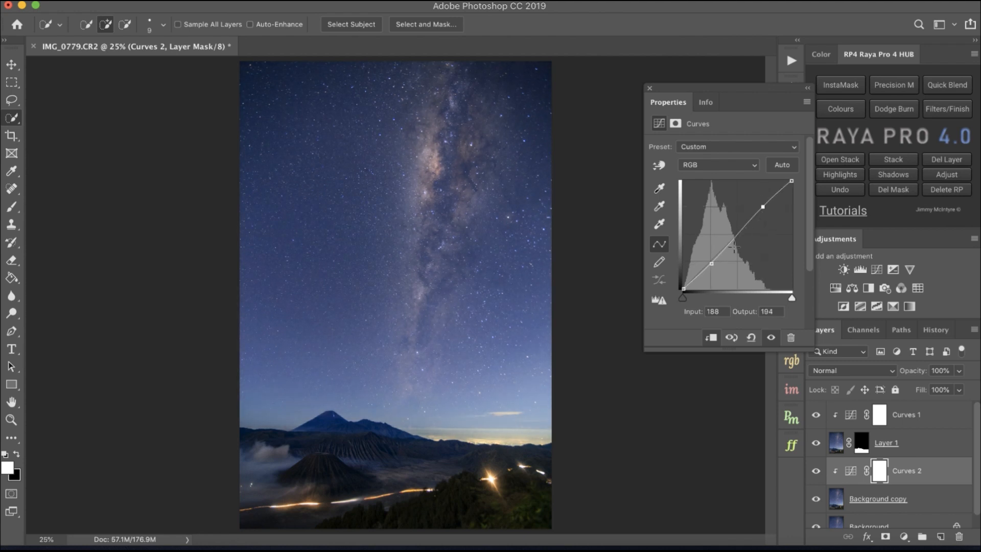
left_click(711, 264)
Step: Fine-tune the midtones of the Blue channel in the background copy's curve, and close the curve settings
left_click(742, 170)
left_click(741, 169)
left_click(728, 167)
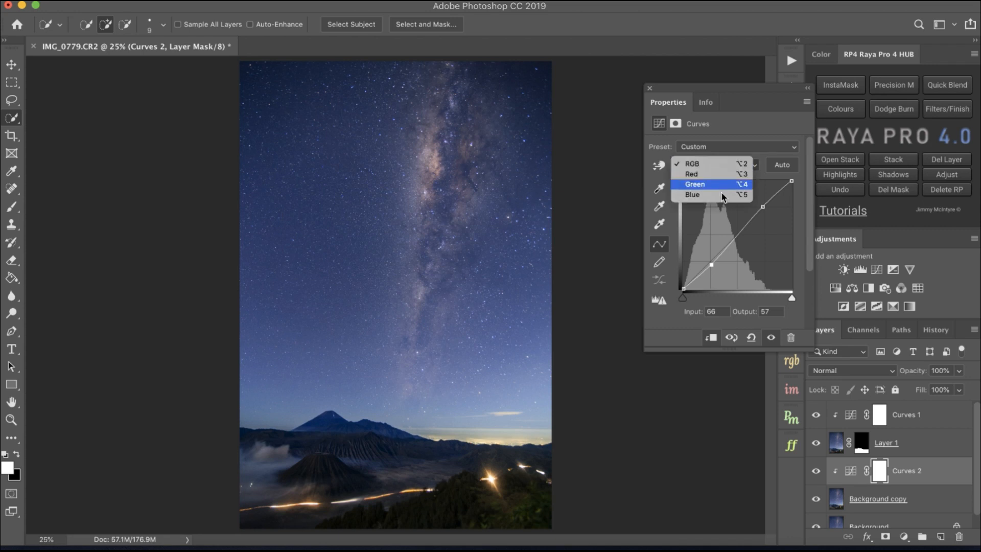
left_click(723, 195)
left_click_drag(737, 236, 737, 238)
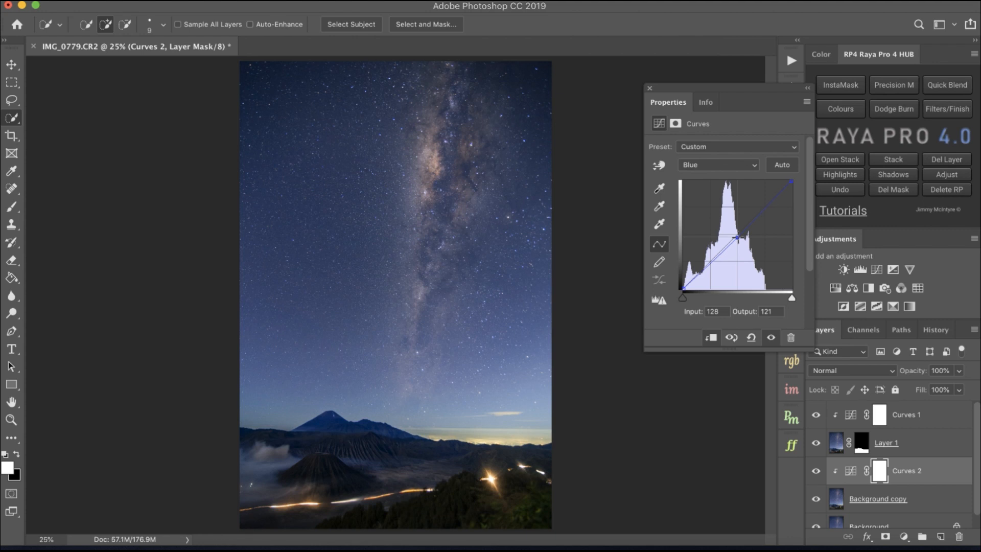
left_click_drag(738, 237, 738, 235)
left_click(650, 87)
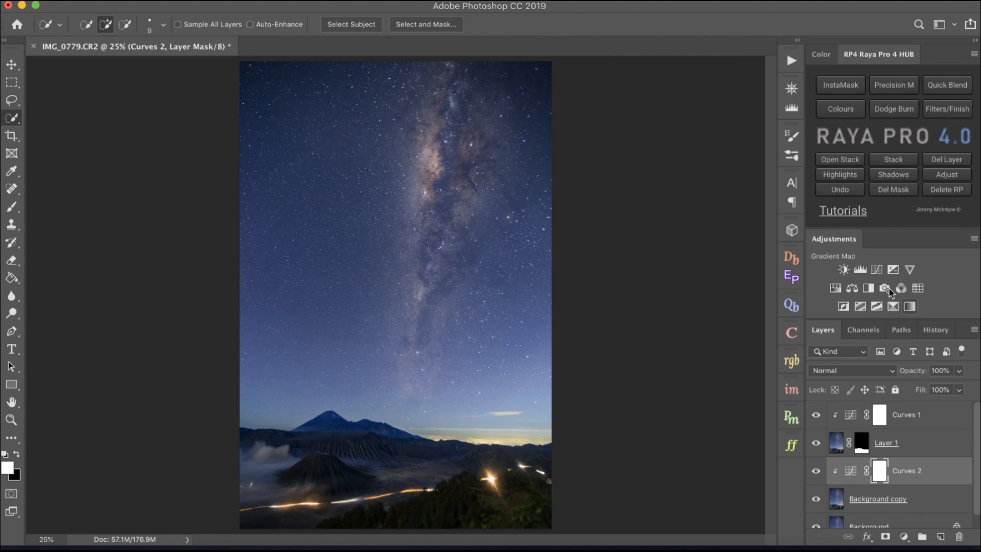
left_click(878, 272)
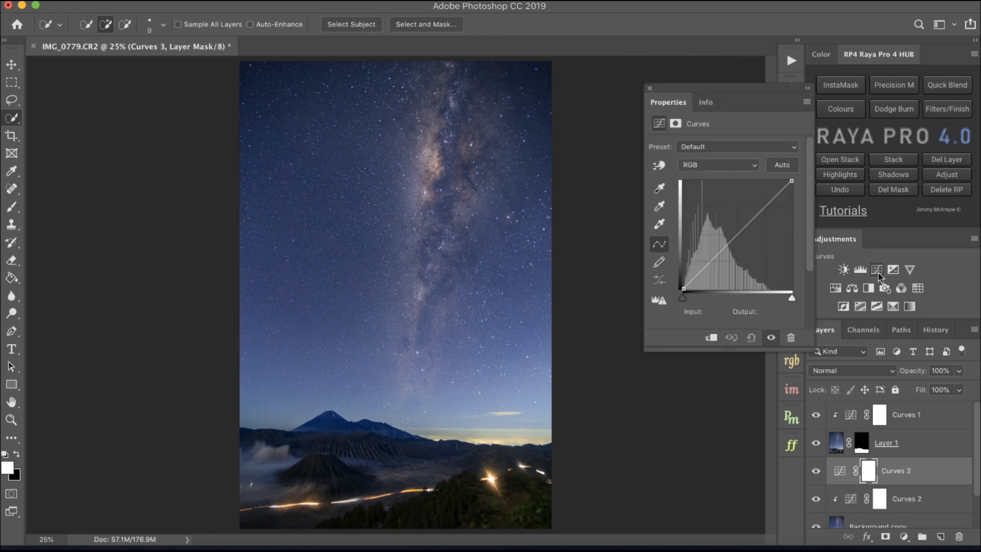
left_click(649, 88)
key("Delete")
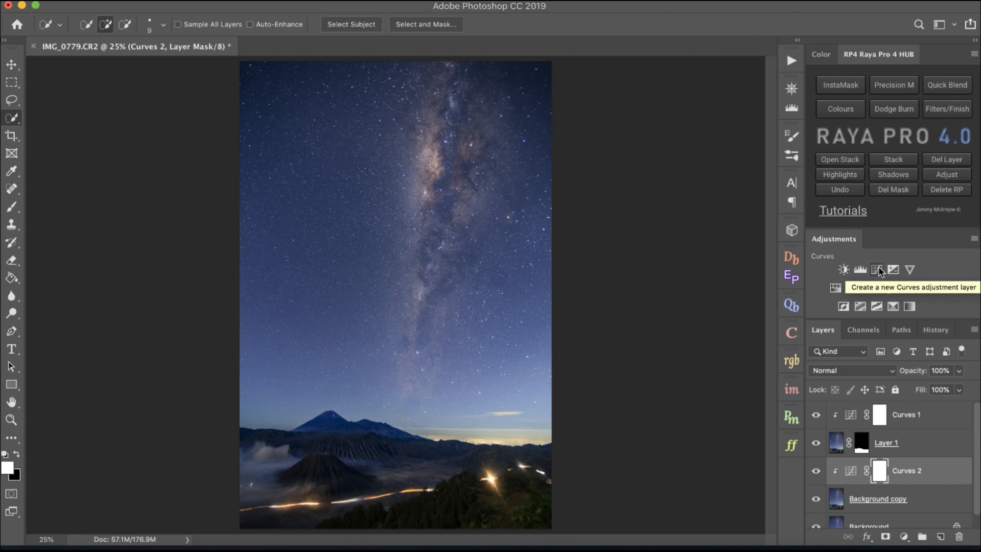
Step: Add another Curves adjustment, sample bright and dark Milky Way areas, raise the brighter point slightly and set the darker one to input 60, output 51
left_click(876, 269)
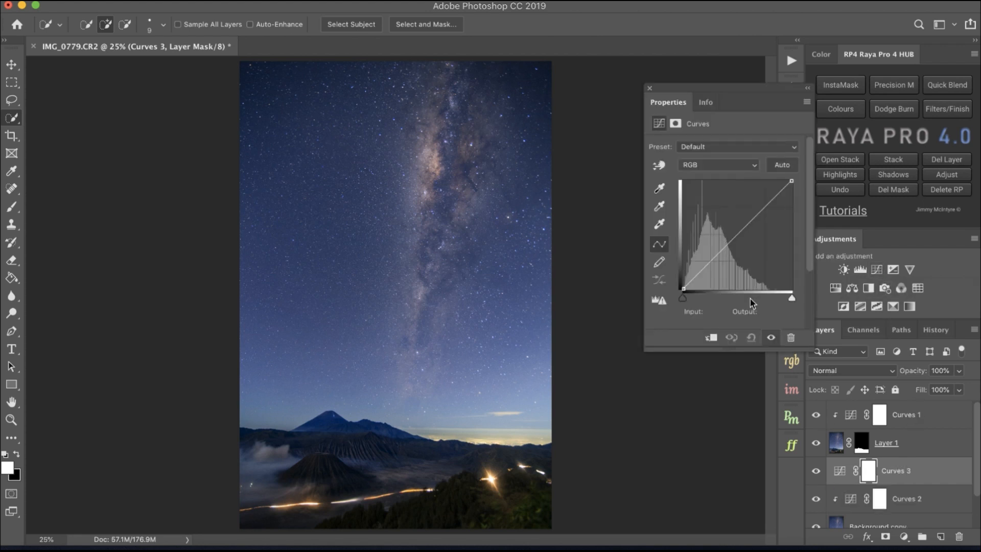
left_click(661, 166)
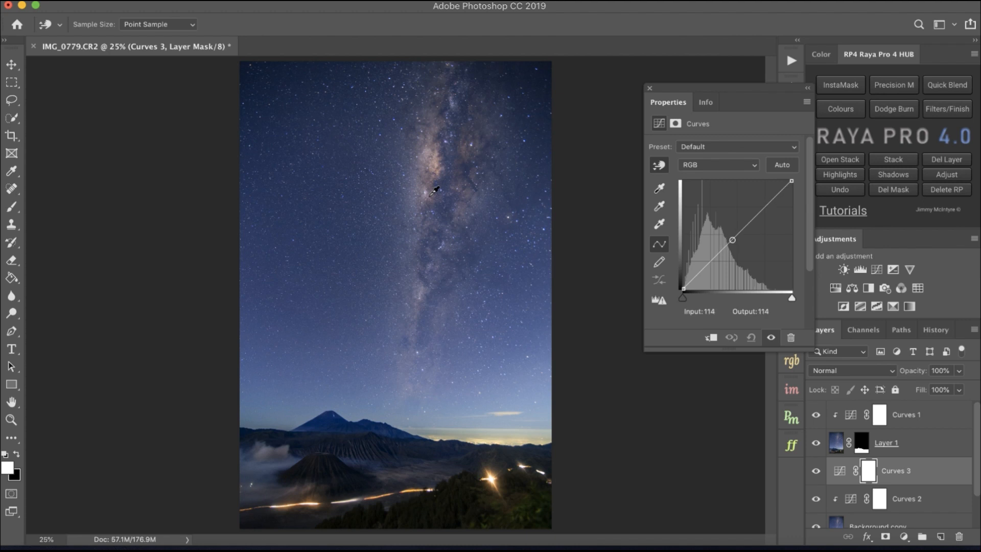
left_click(433, 195)
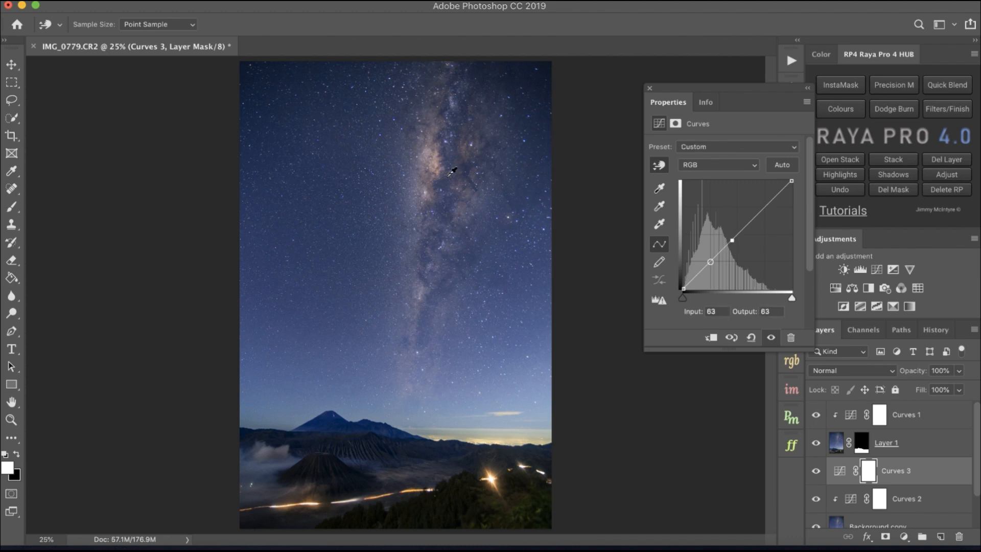
left_click(453, 171)
left_click_drag(708, 264, 731, 238)
left_click(710, 267)
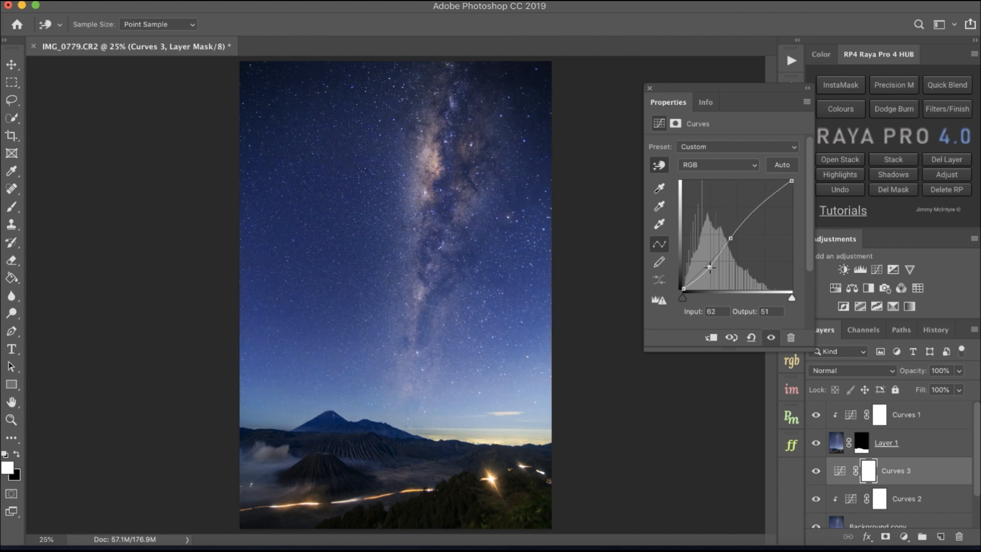
left_click_drag(710, 268, 709, 267)
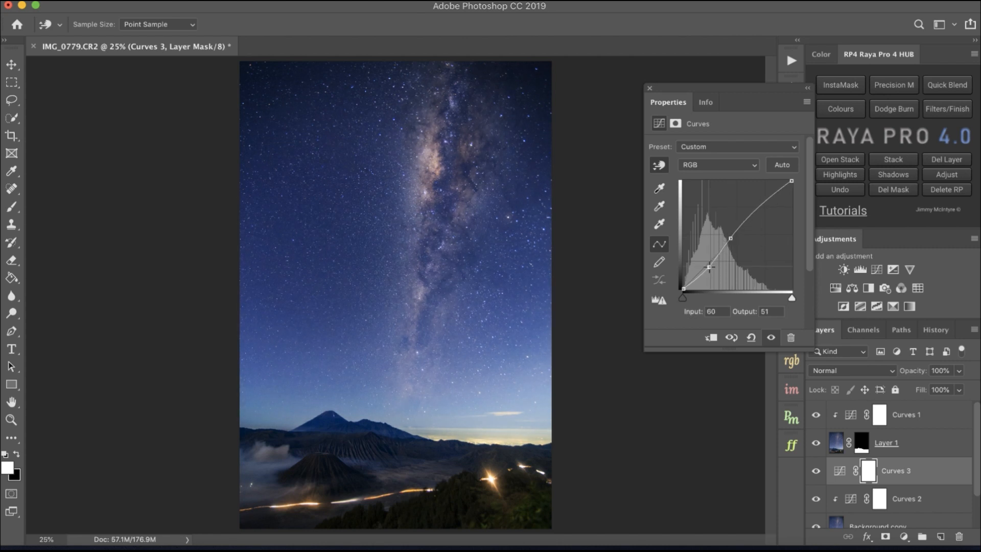
Step: Reduce blue in the new curve by setting a Blue channel midtone point at input 128, output 122
left_click(735, 170)
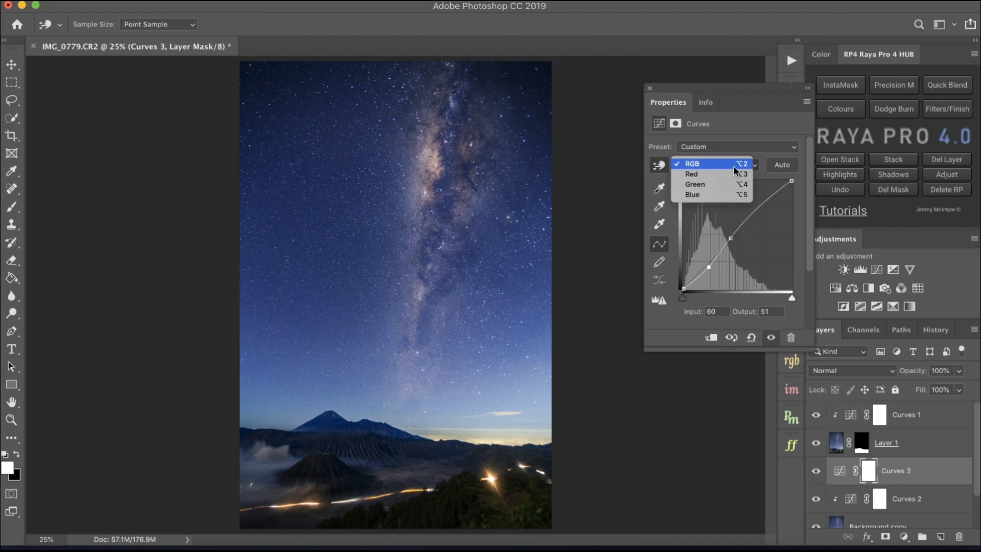
left_click(735, 195)
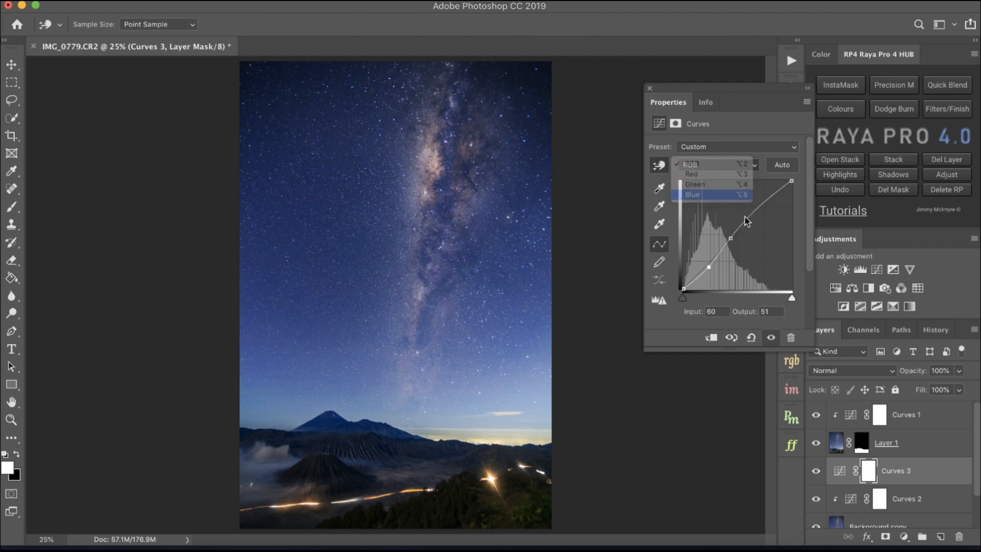
left_click(737, 235)
left_click_drag(736, 235, 738, 237)
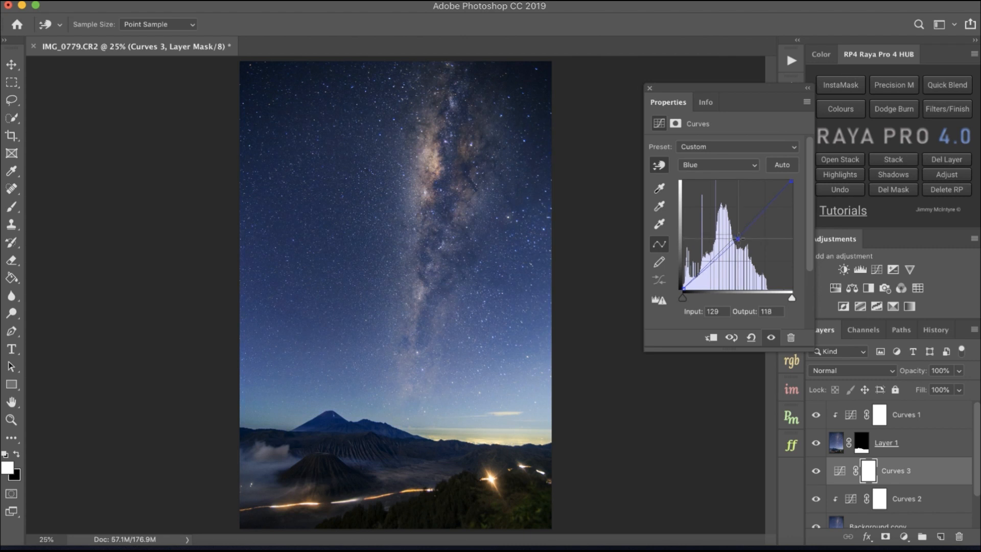
Step: Add a midtone point to the Red channel of the Curves 3 adjustment, and close the curve settings
left_click(698, 166)
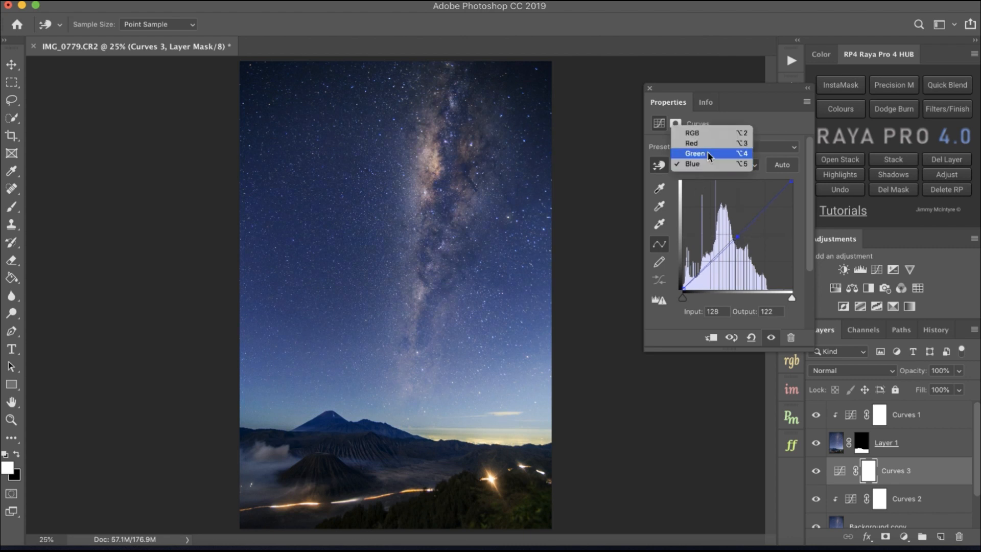
left_click(707, 146)
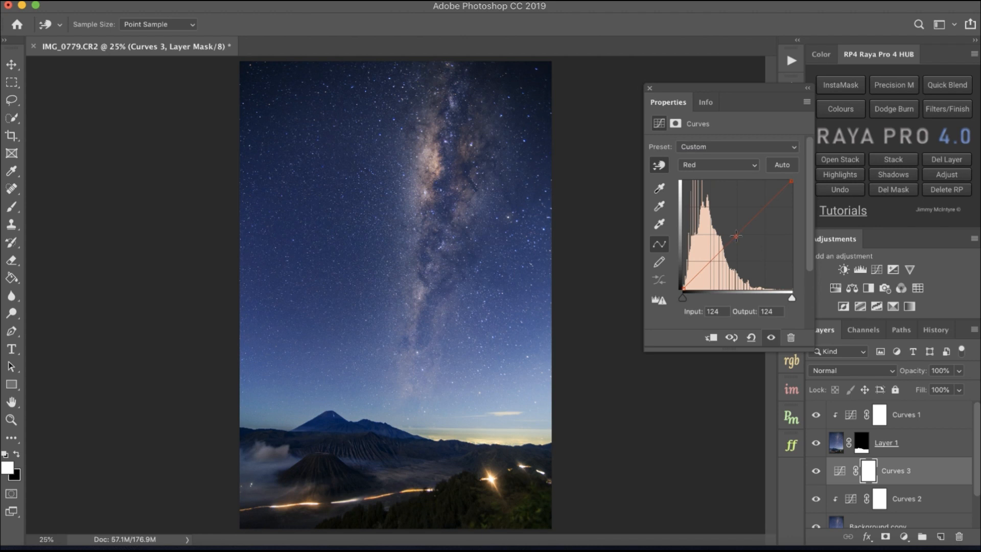
left_click_drag(735, 235, 735, 235)
left_click(648, 89)
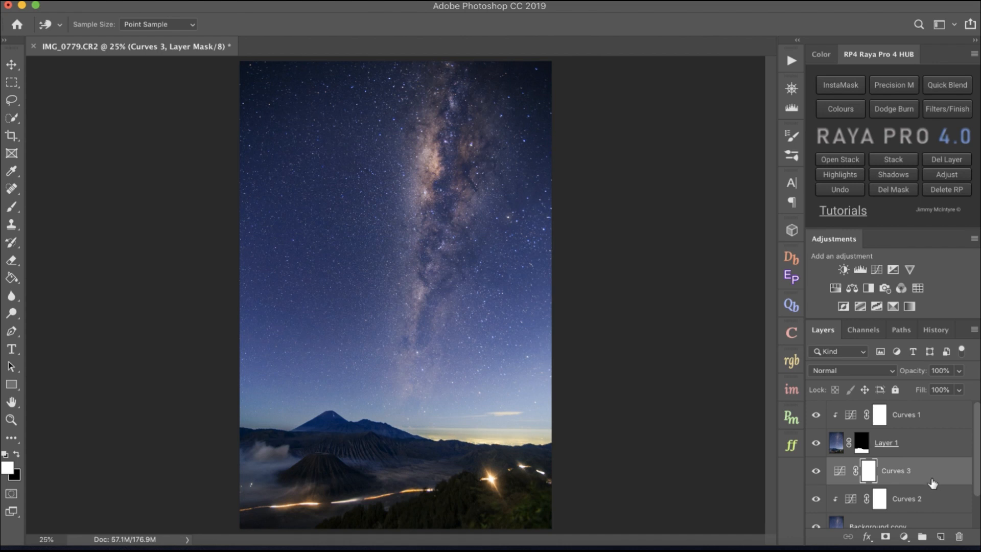
Step: Clip the Curves 3 adjustment to the Background copy together with Curves 2
key("w")
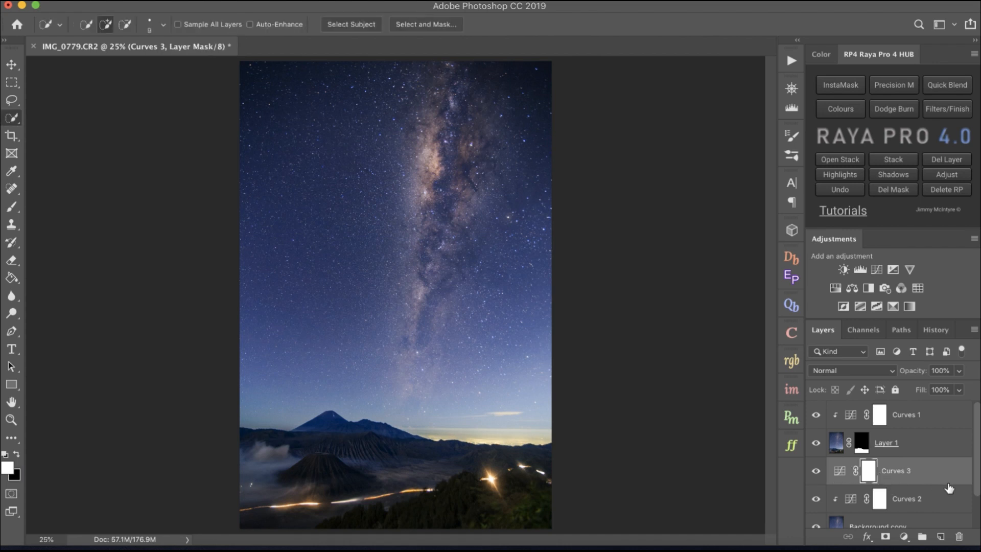
left_click(839, 471)
left_click(950, 480, "alt")
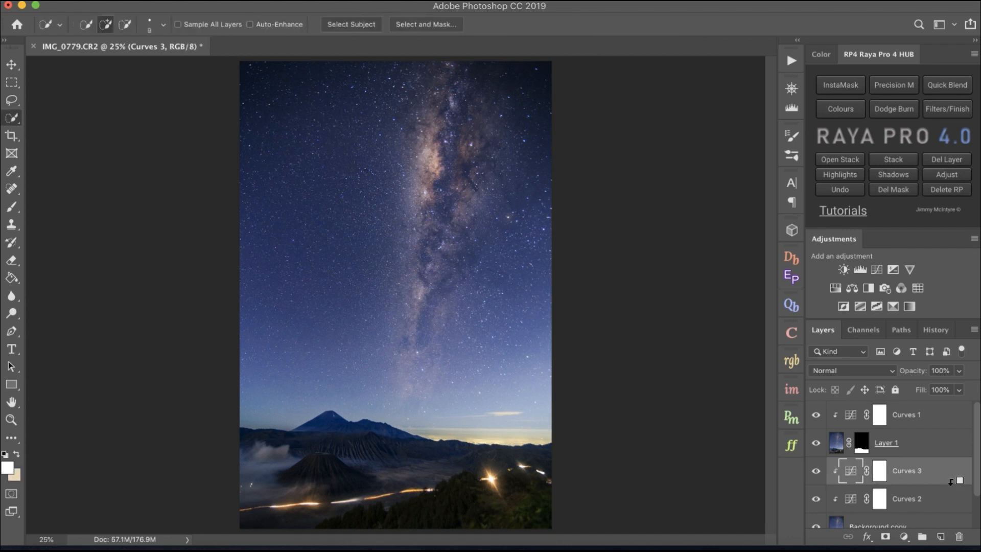
Step: Start a Color Range selection on the Background copy layer and base it on Highlights
scroll(920, 455, "down", 2)
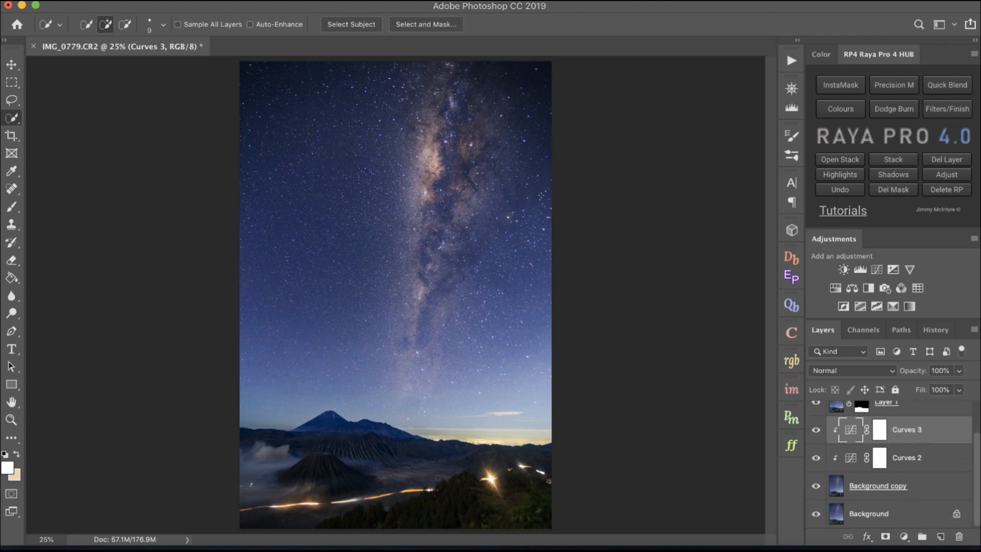
left_click(870, 489)
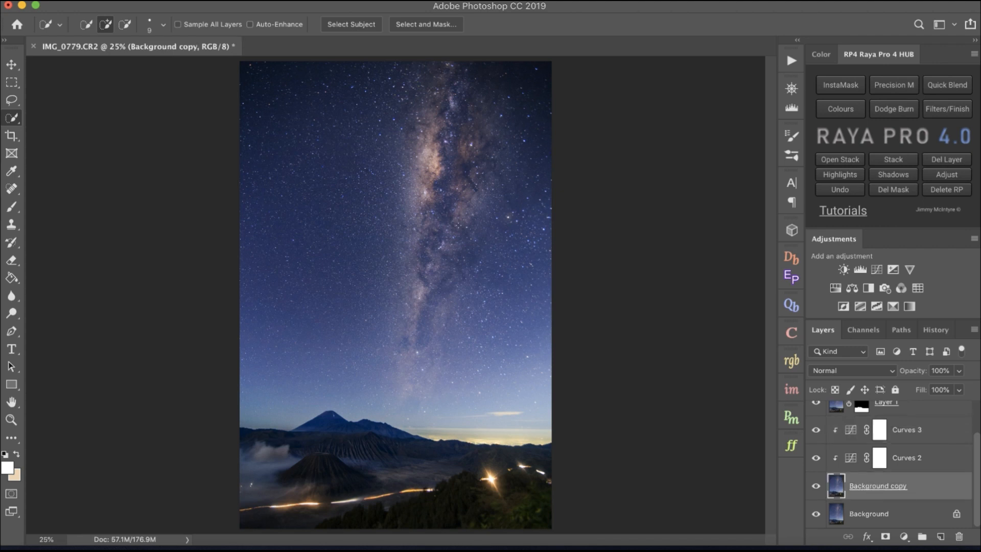
left_click(293, 1)
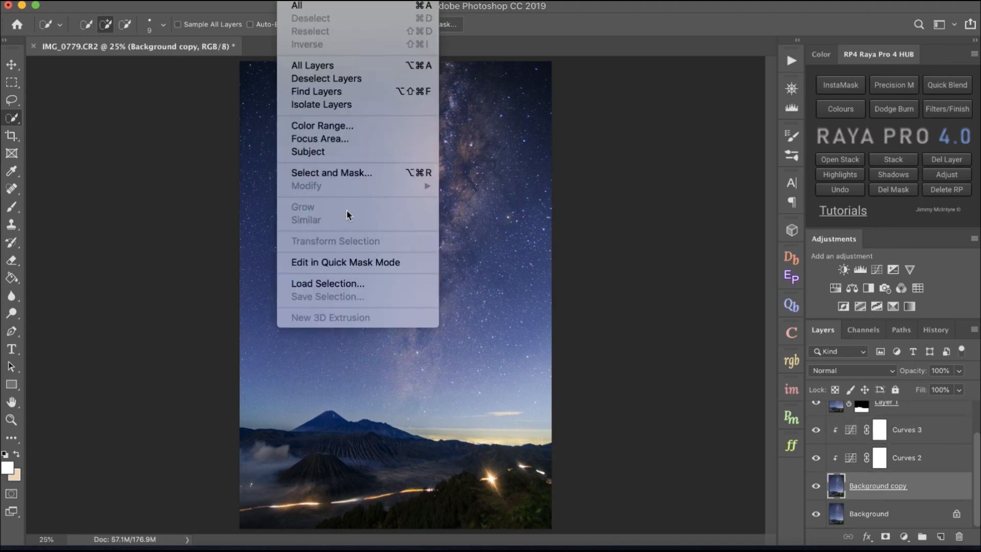
left_click(329, 125)
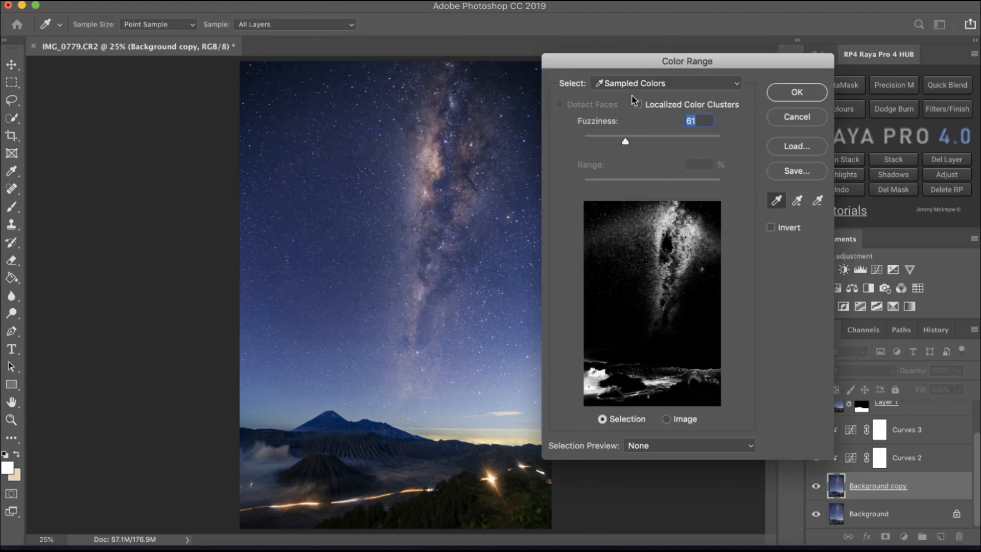
left_click(642, 86)
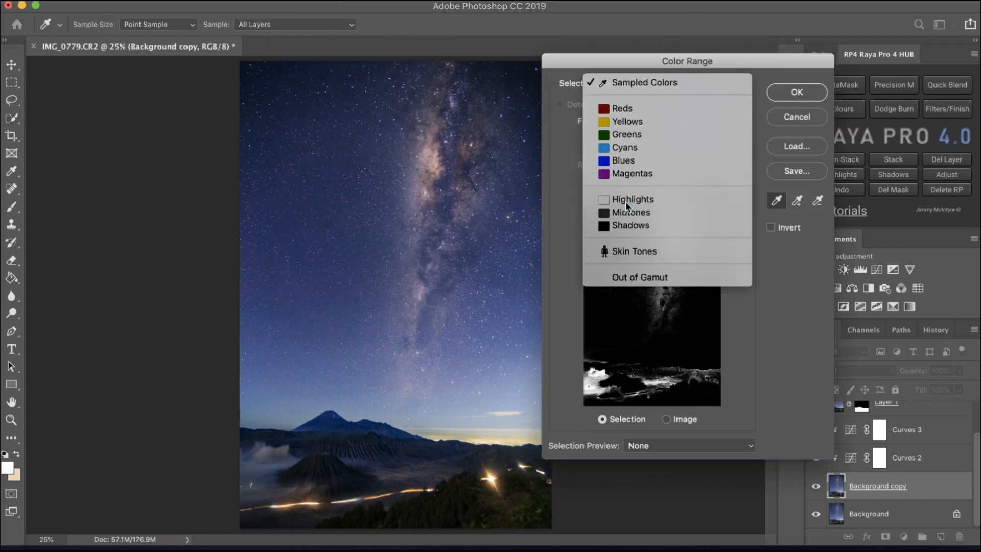
left_click(627, 200)
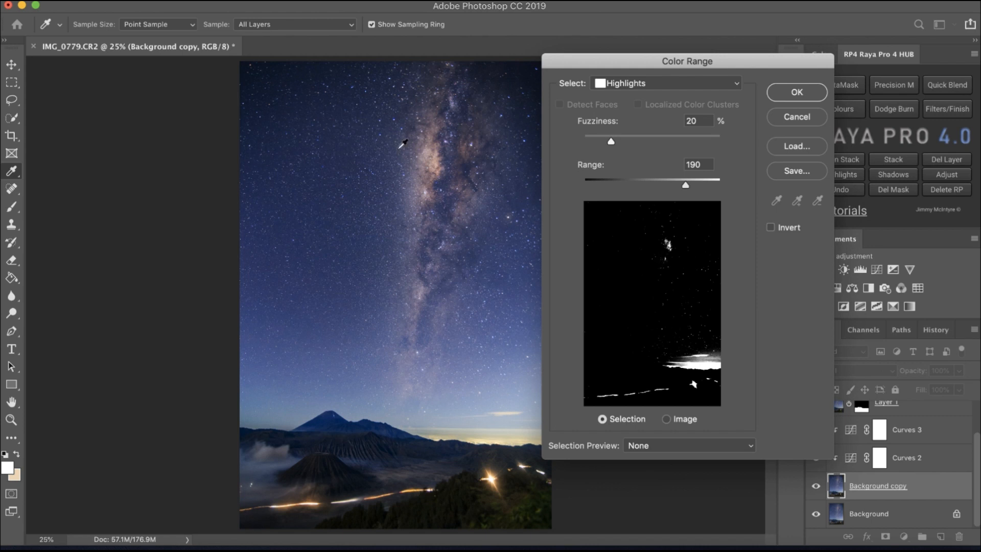
Step: Switch the colour range to Sampled Colors and try sampling the bright Milky Way core and the dark blue sky
left_click(648, 85)
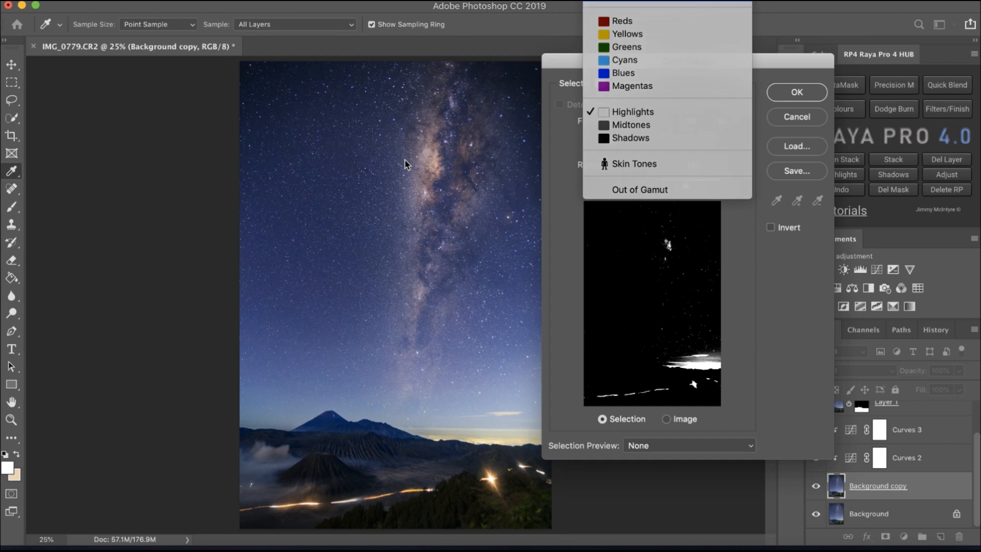
left_click(392, 171)
left_click(407, 173)
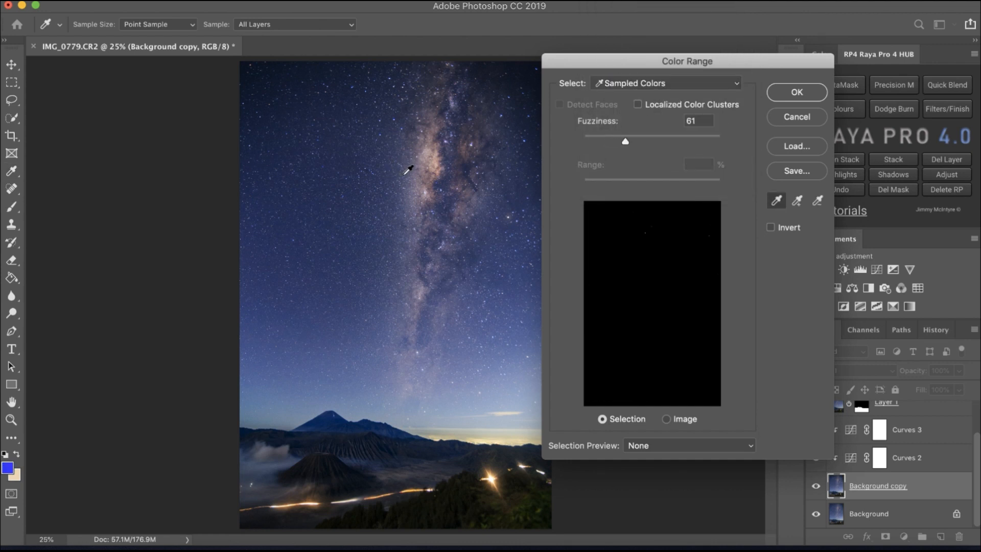
left_click(433, 160)
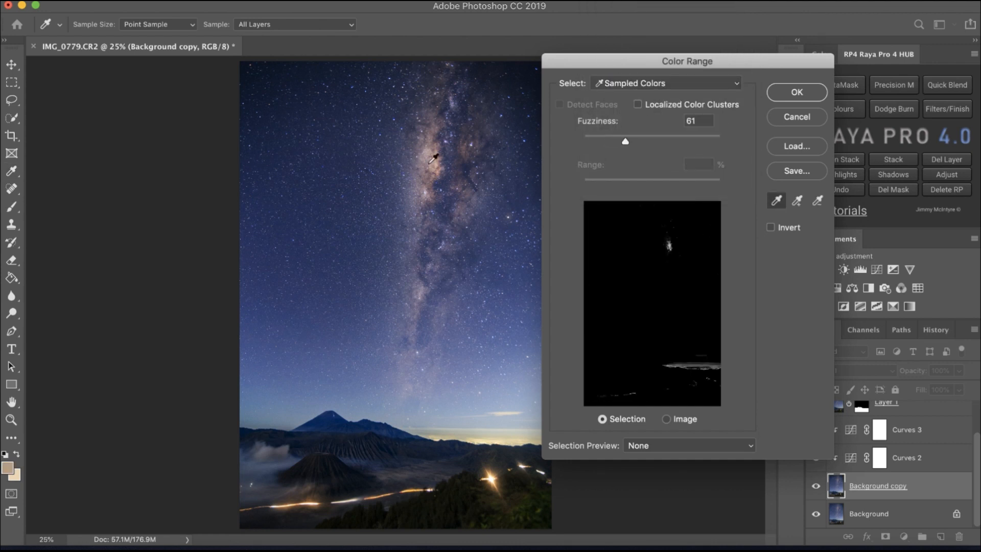
left_click(435, 165)
left_click(436, 175)
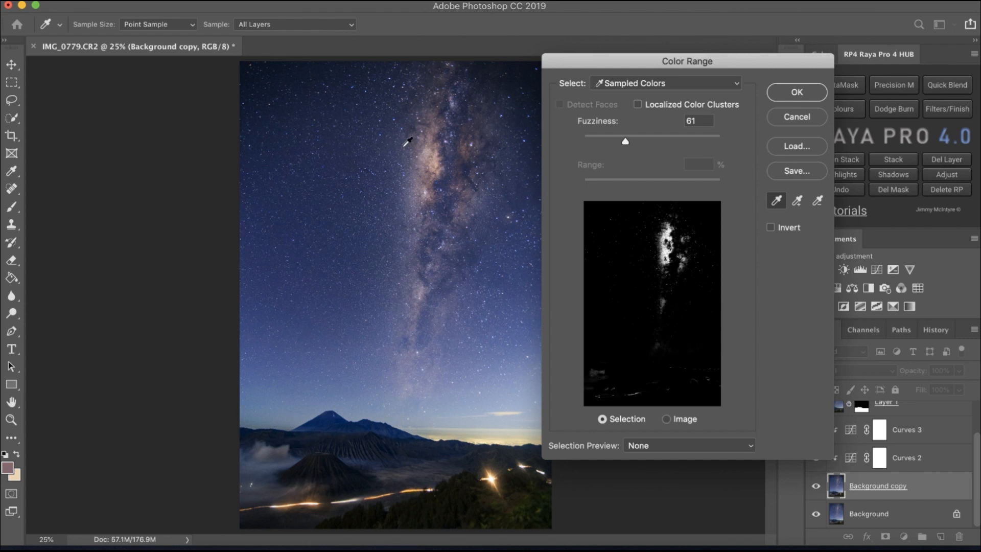
left_click(322, 159)
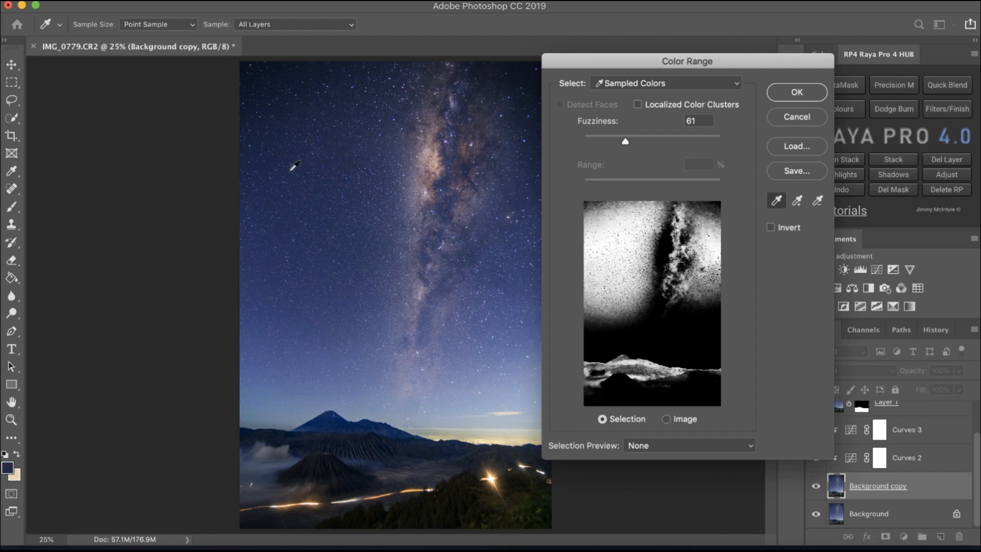
left_click(294, 189)
Step: Try a Highlights colour range selection with 71% fuzziness and a range of 89, and deselect it
left_click(645, 83)
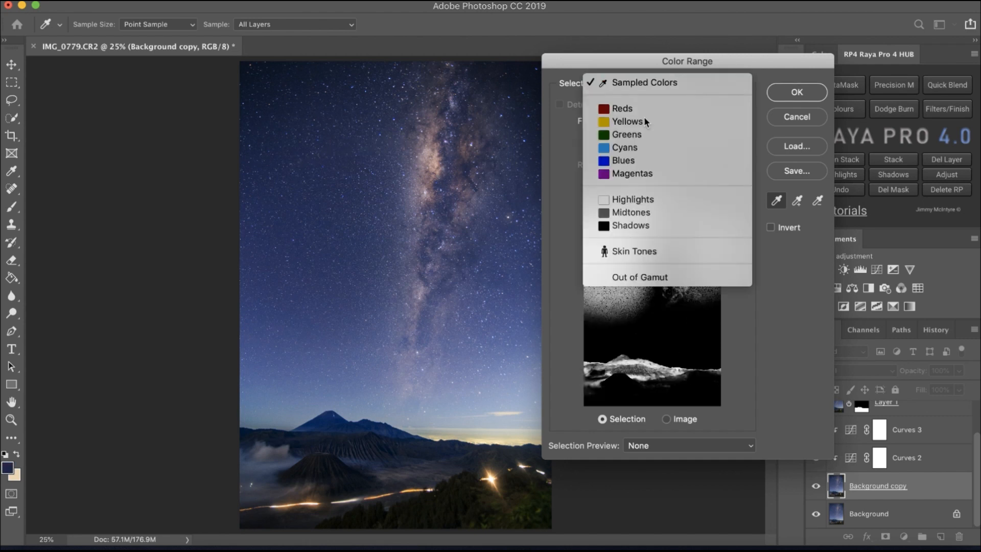
left_click(632, 201)
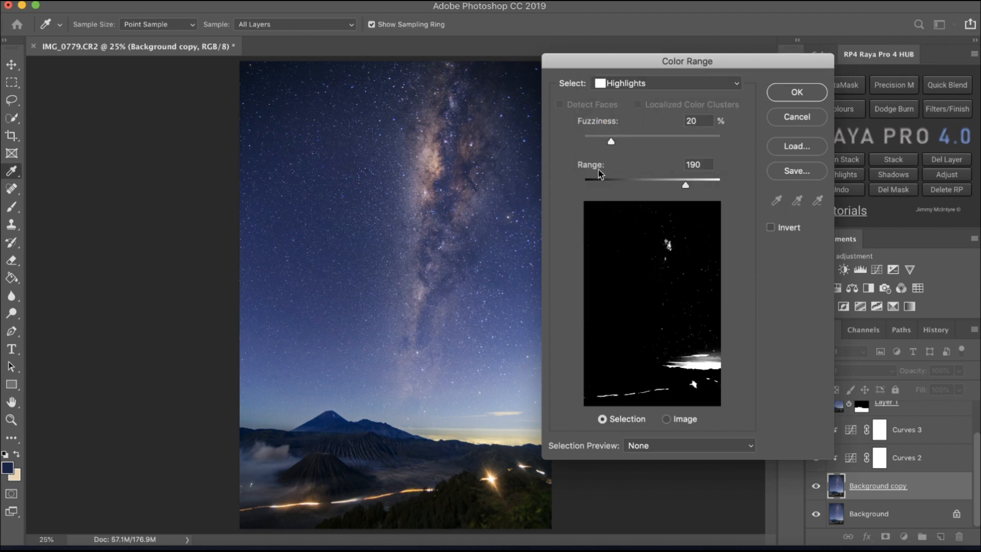
left_click_drag(611, 142, 680, 147)
left_click_drag(686, 187, 631, 191)
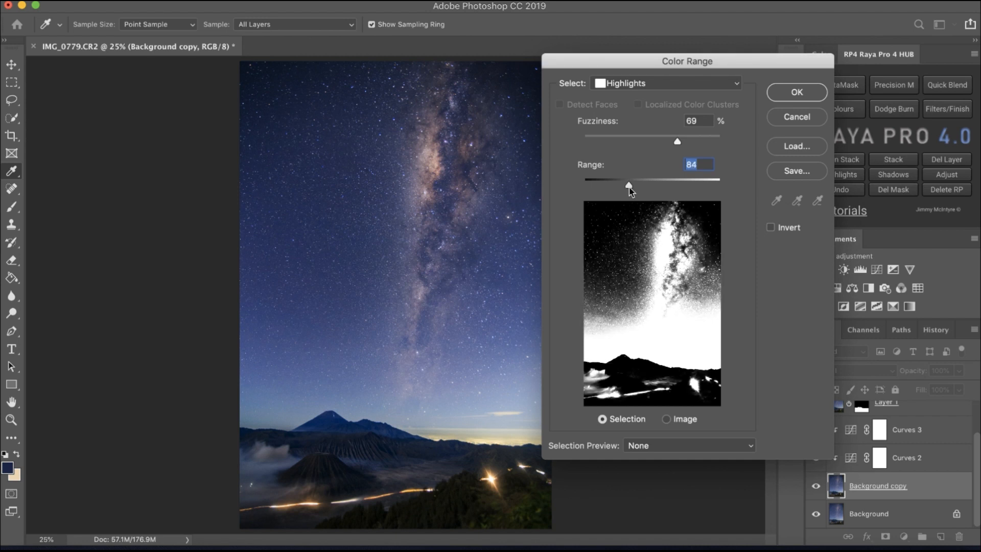
left_click_drag(629, 187, 631, 187)
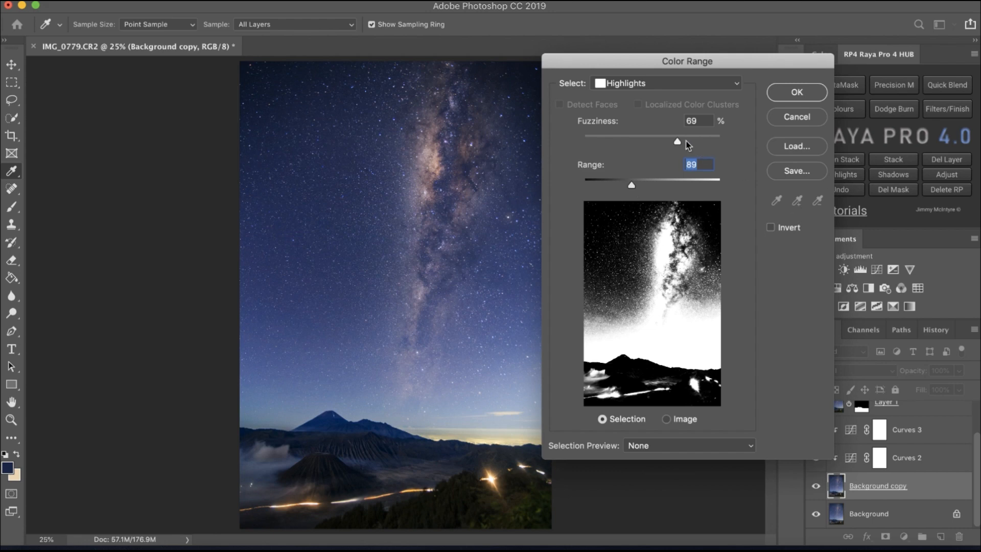
left_click_drag(677, 143, 683, 144)
left_click(797, 92)
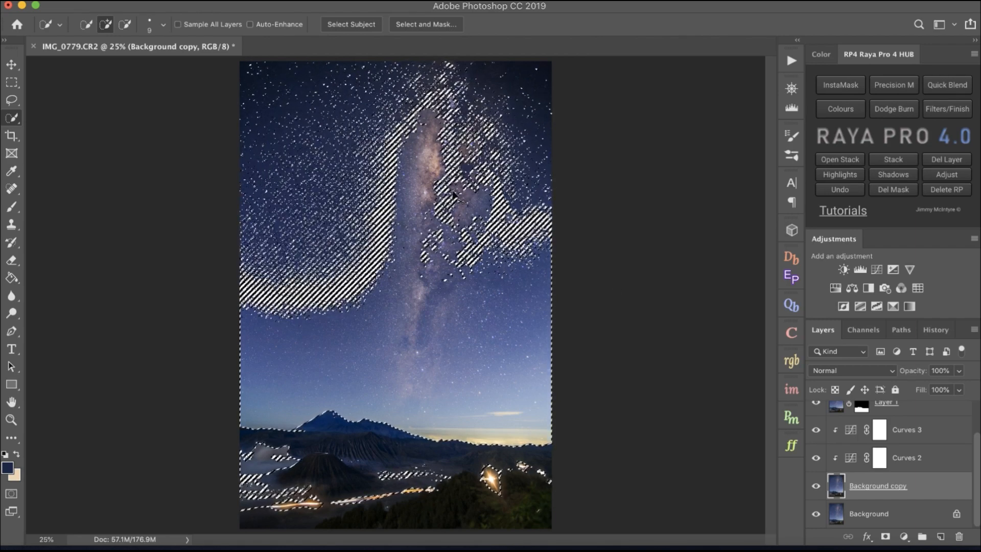
key("super+d")
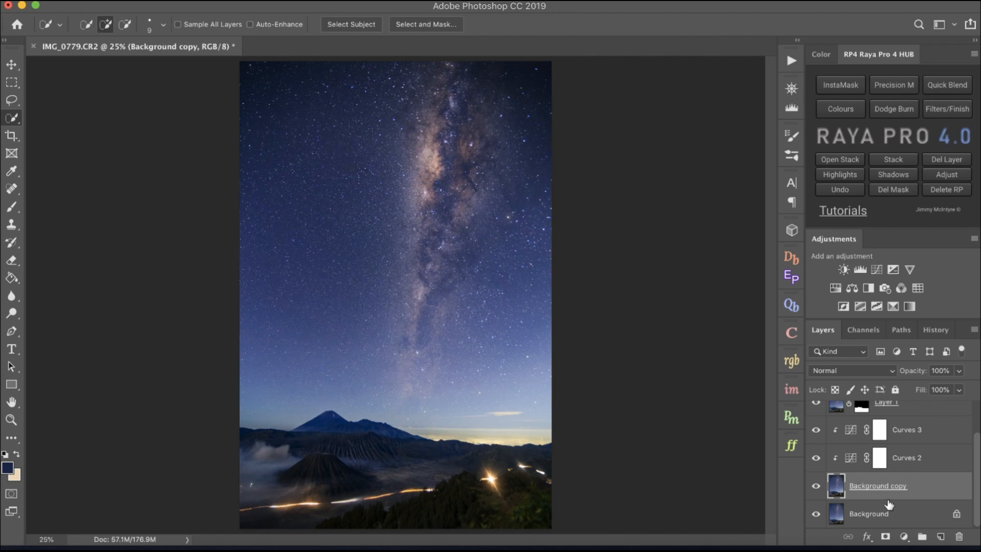
Step: Select the highlights of the Background copy with Color Range at 67% fuzziness and a range of 126
left_click(304, 6)
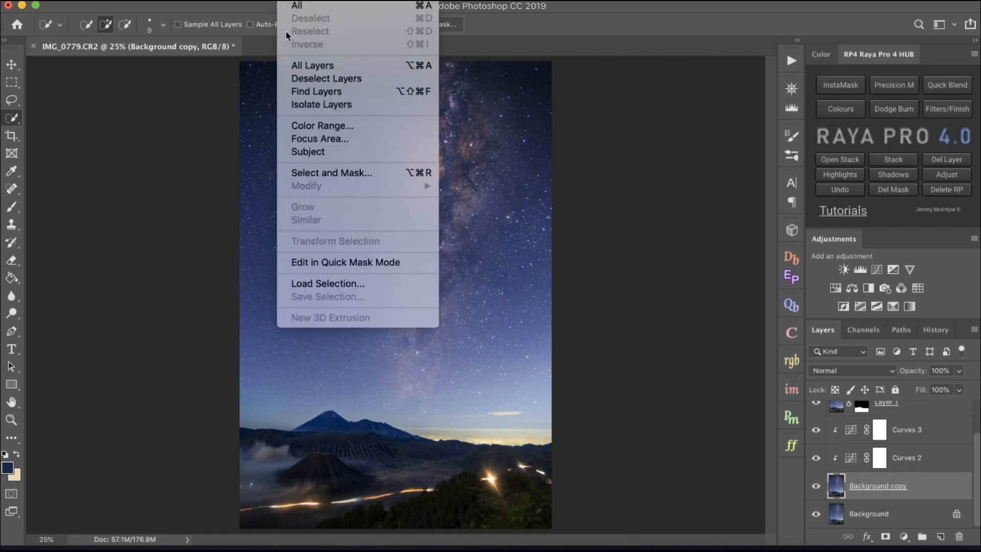
left_click(321, 127)
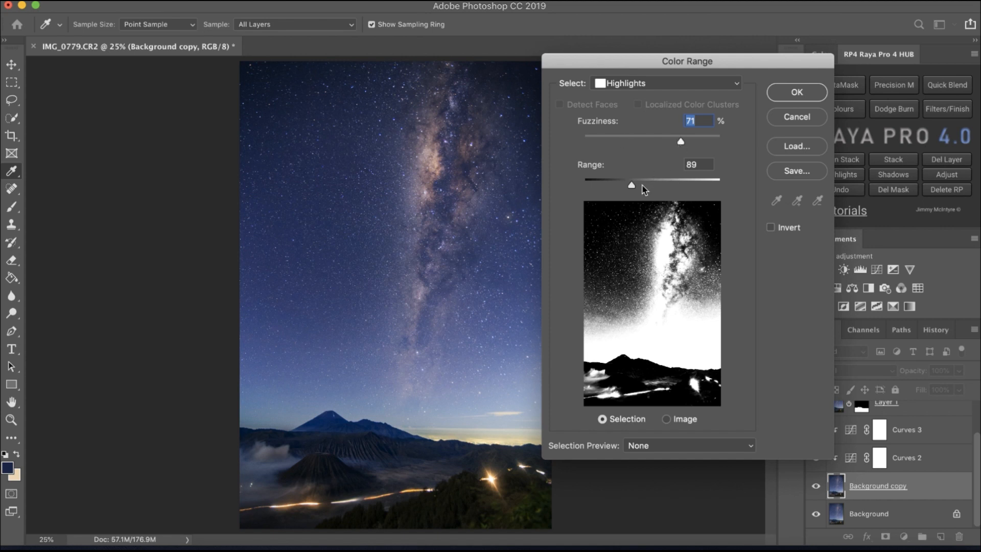
left_click_drag(632, 187, 651, 190)
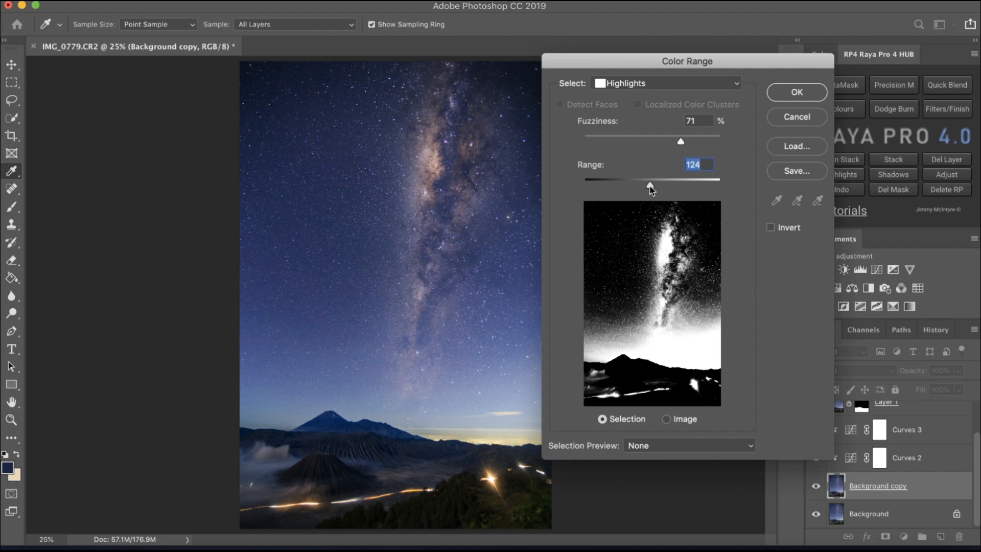
left_click_drag(683, 143, 673, 144)
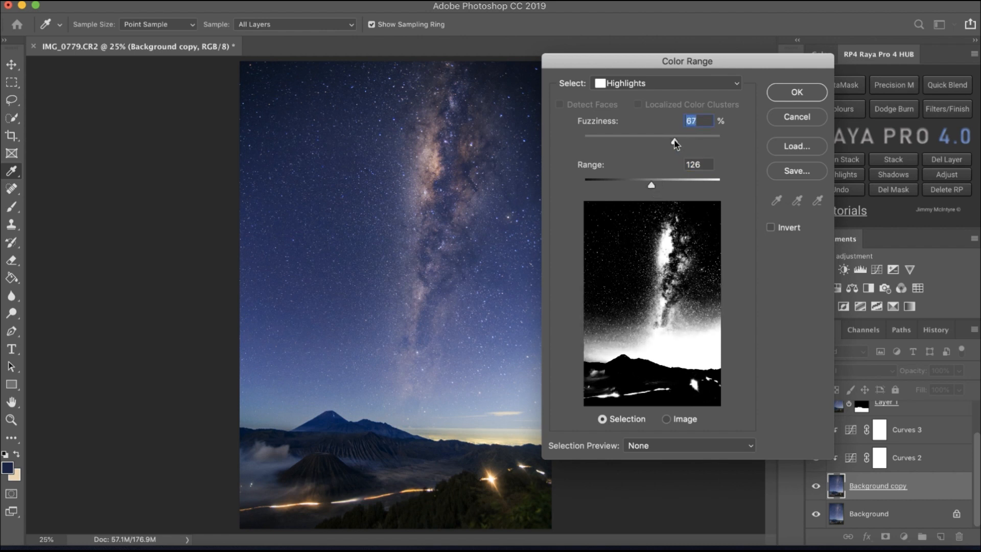
left_click(807, 95)
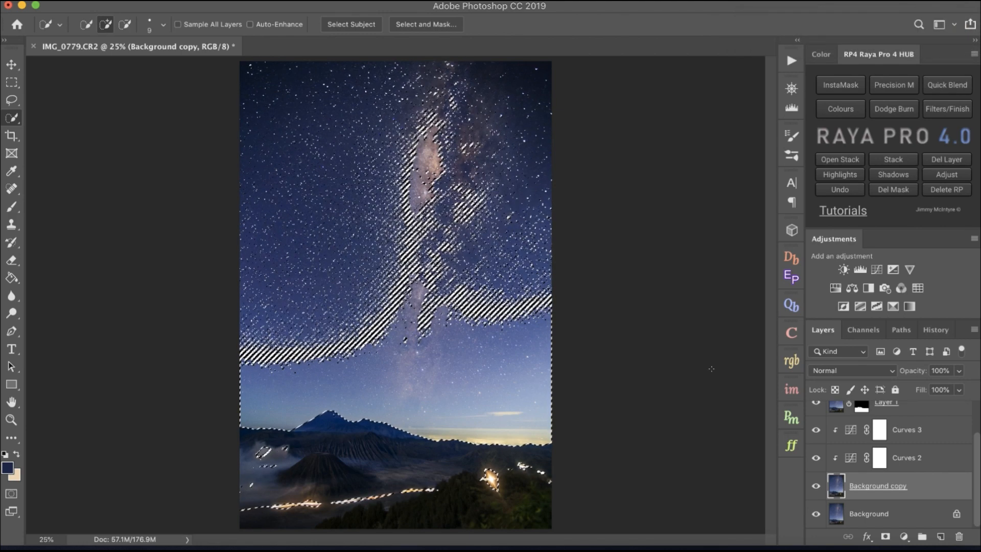
Step: Expand the highlights selection by 1 pixel
left_click(298, 4)
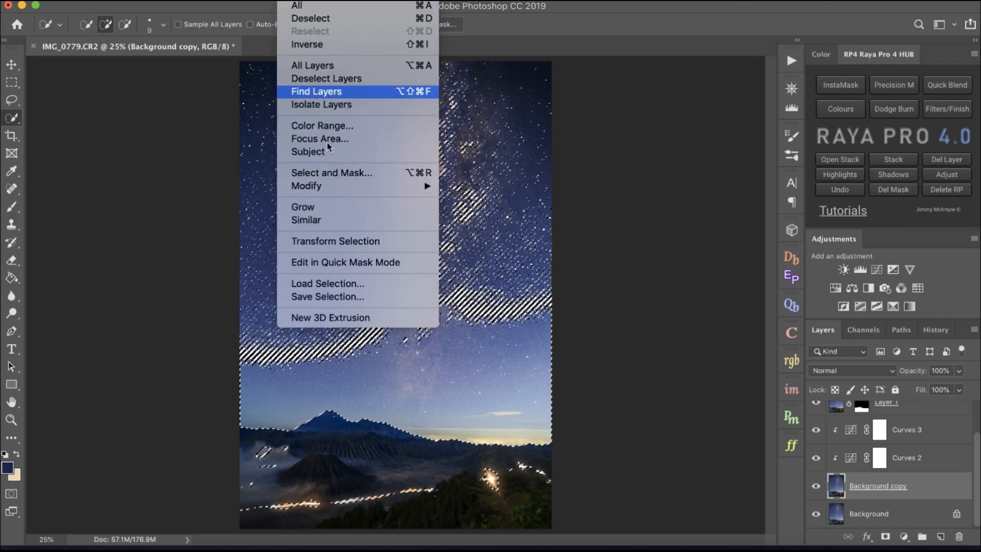
mouse_move(334, 186)
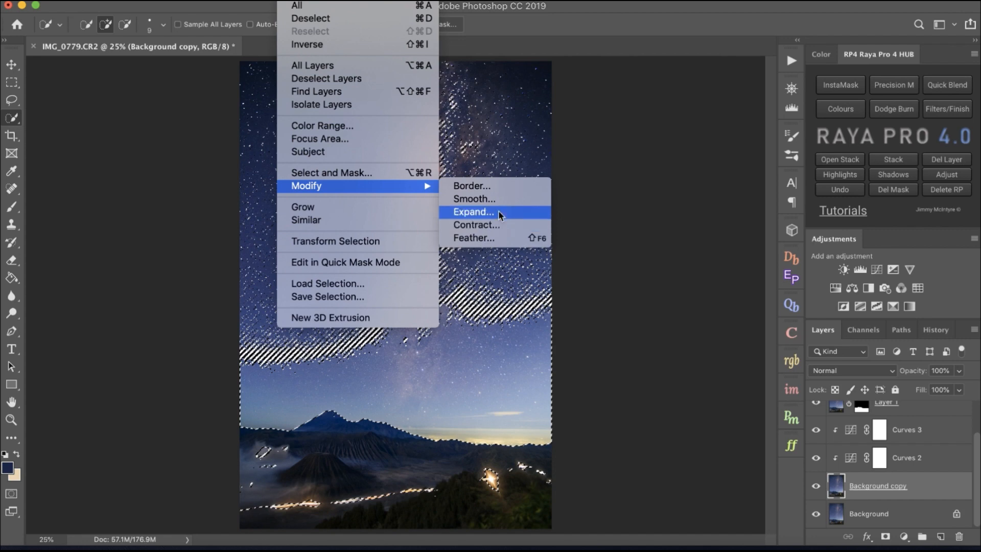
left_click(501, 213)
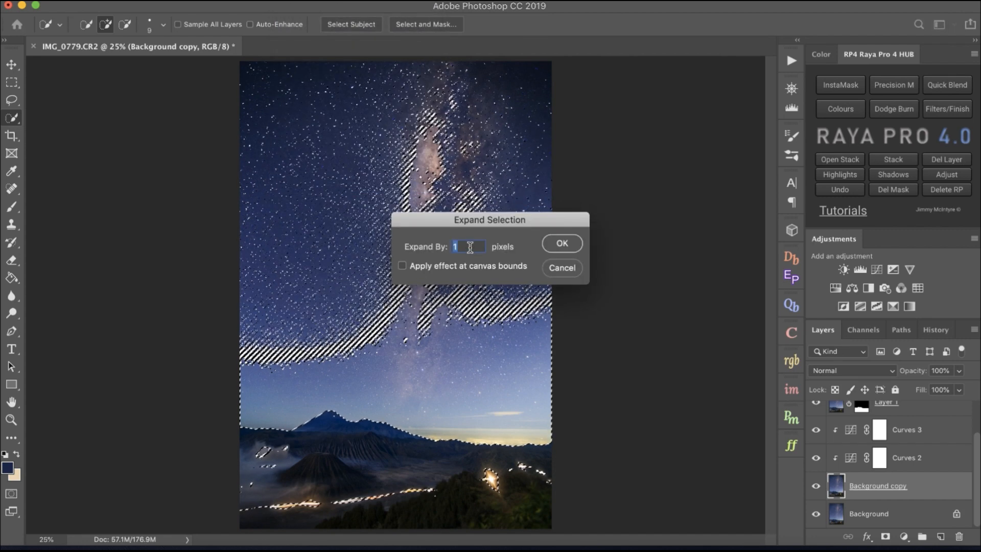
left_click(561, 246)
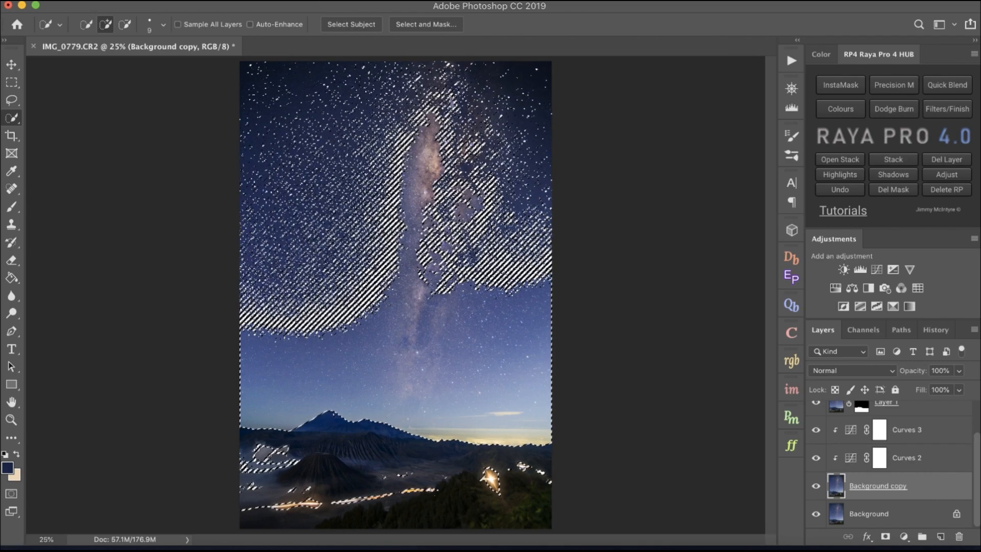
Step: Feather the expanded selection with a radius of 0.5 pixels
left_click(309, 1)
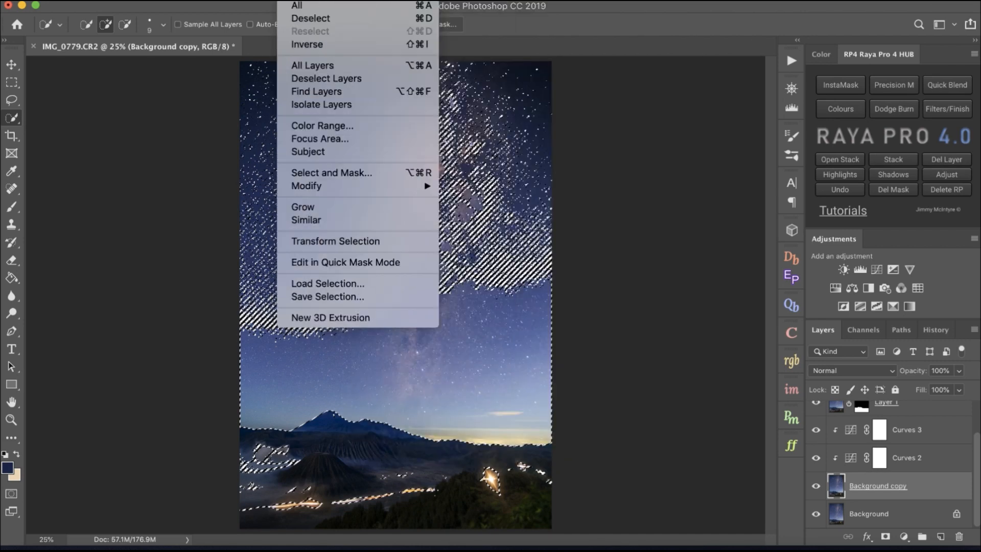
mouse_move(337, 188)
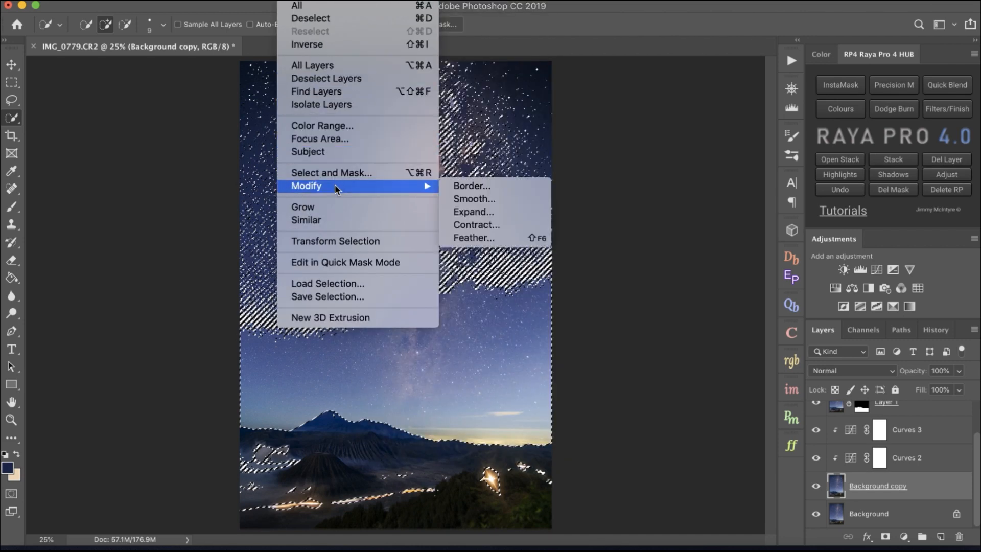
left_click(470, 237)
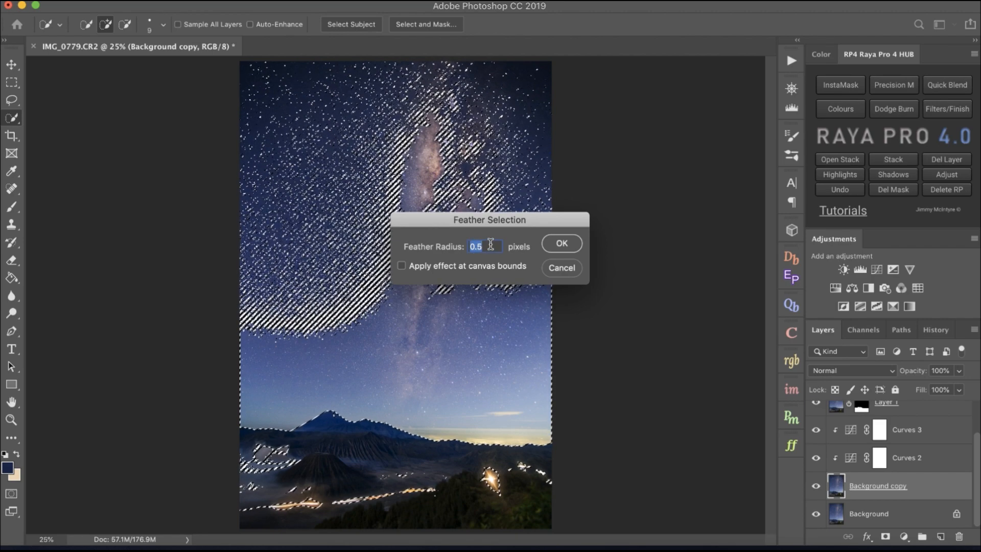
left_click(558, 244)
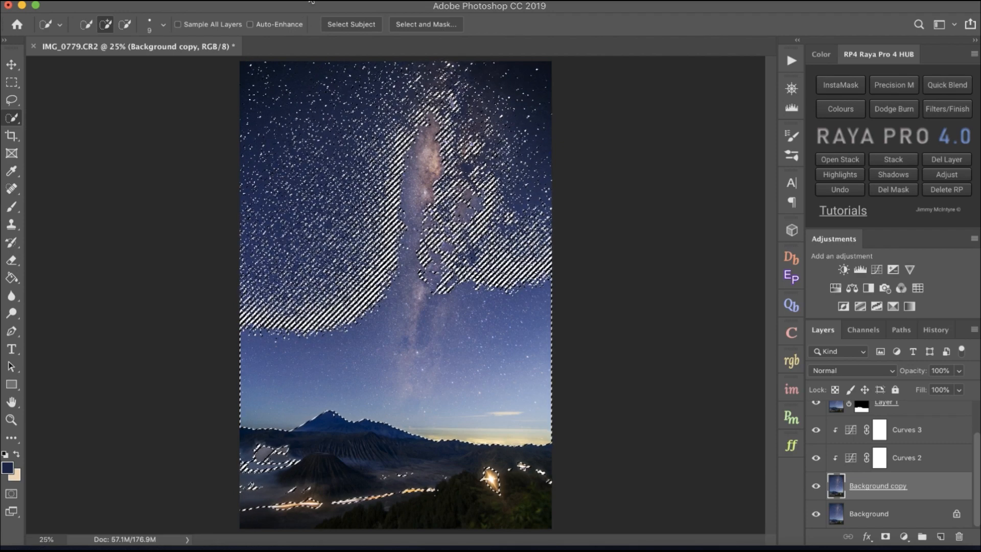
Step: Hide the marching-ants outline of the feathered highlights selection while keeping the selection active
left_click(333, 1)
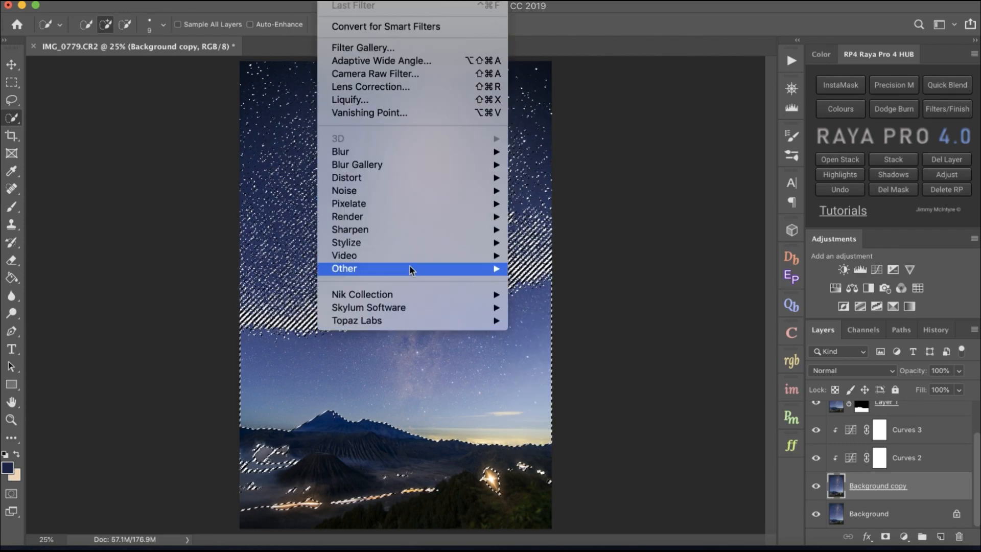
left_click(519, 265)
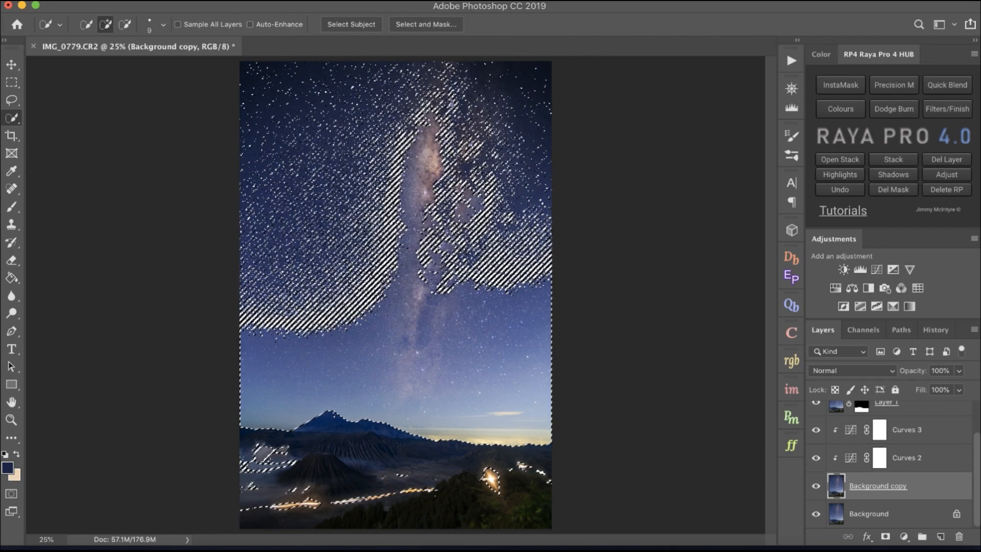
key("super+d")
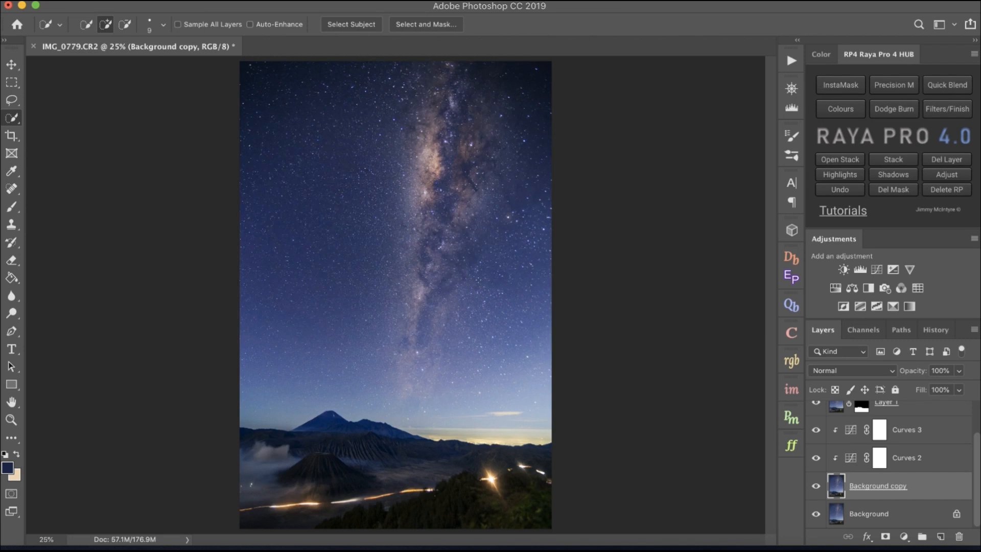
Step: Open the Minimum filter for the Background copy's selected stars and zoom its preview out to 8%
left_click(332, 0)
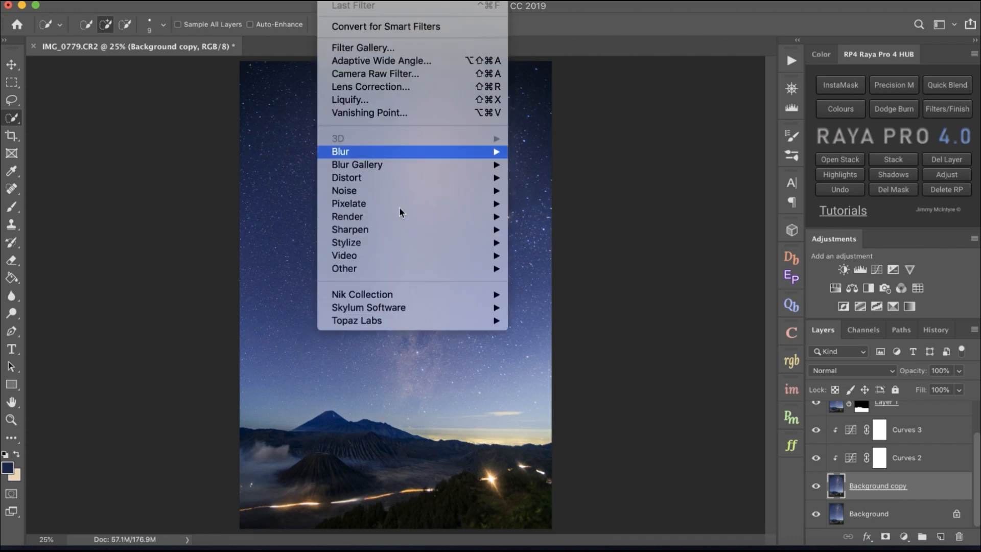
mouse_move(404, 272)
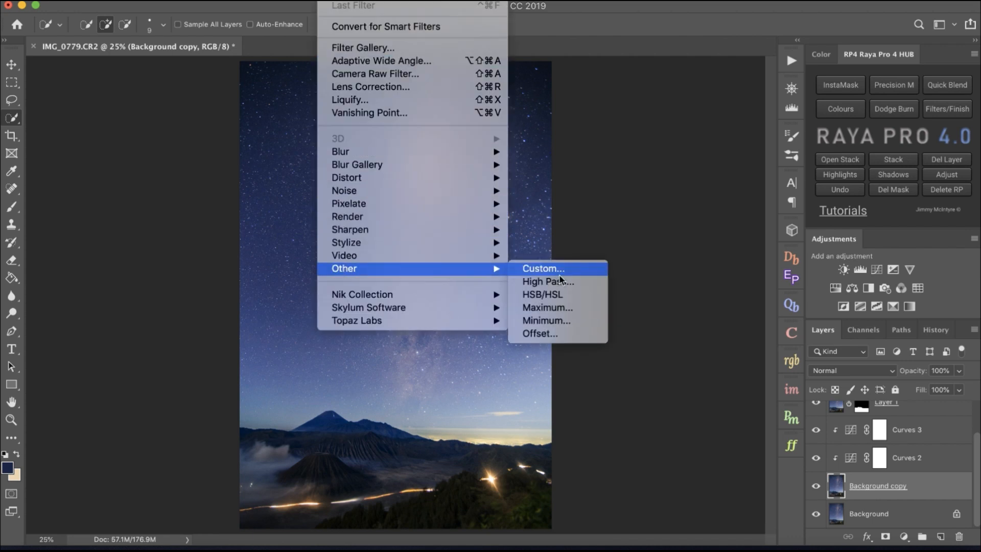
left_click(555, 319)
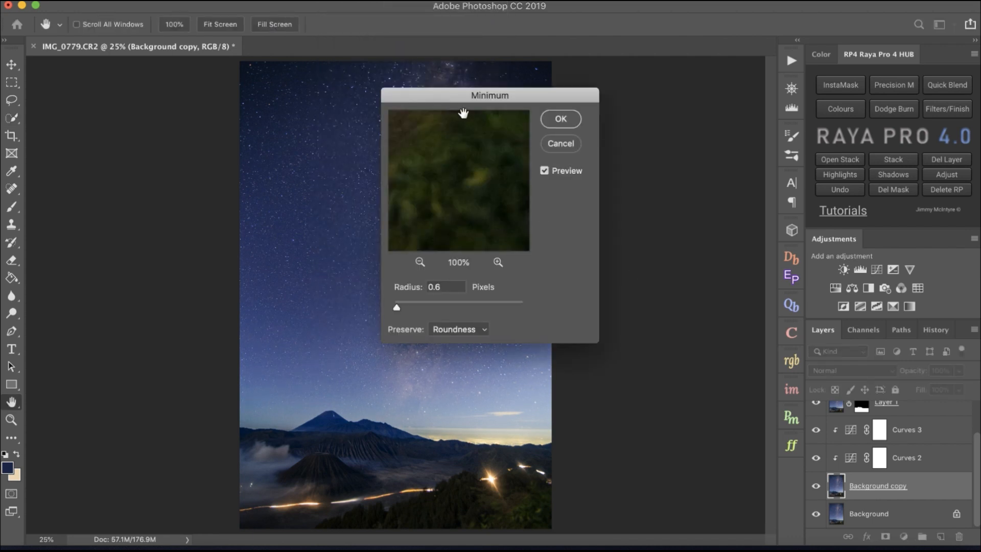
left_click_drag(466, 100, 685, 117)
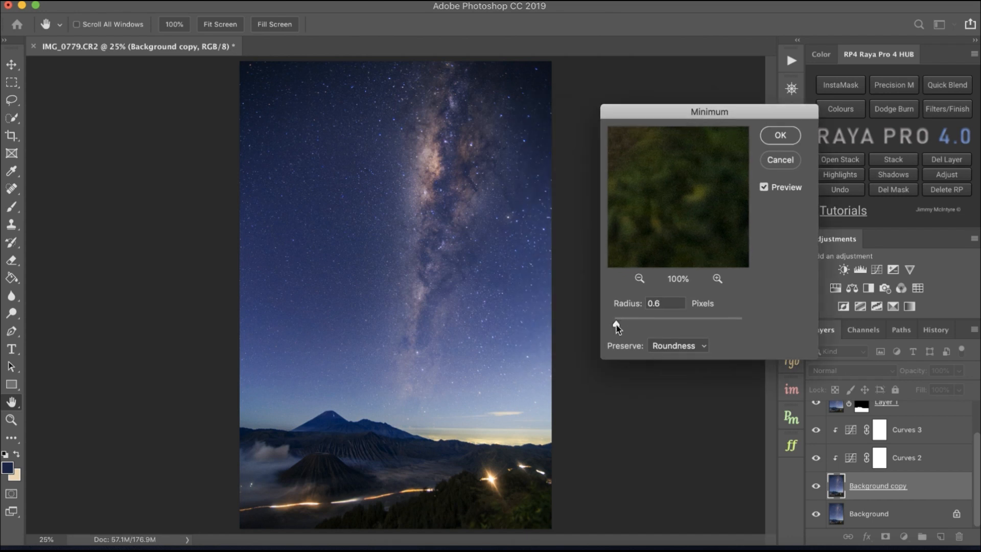
left_click(640, 278)
left_click(639, 278)
left_click(639, 278)
left_click(639, 279)
left_click(640, 279)
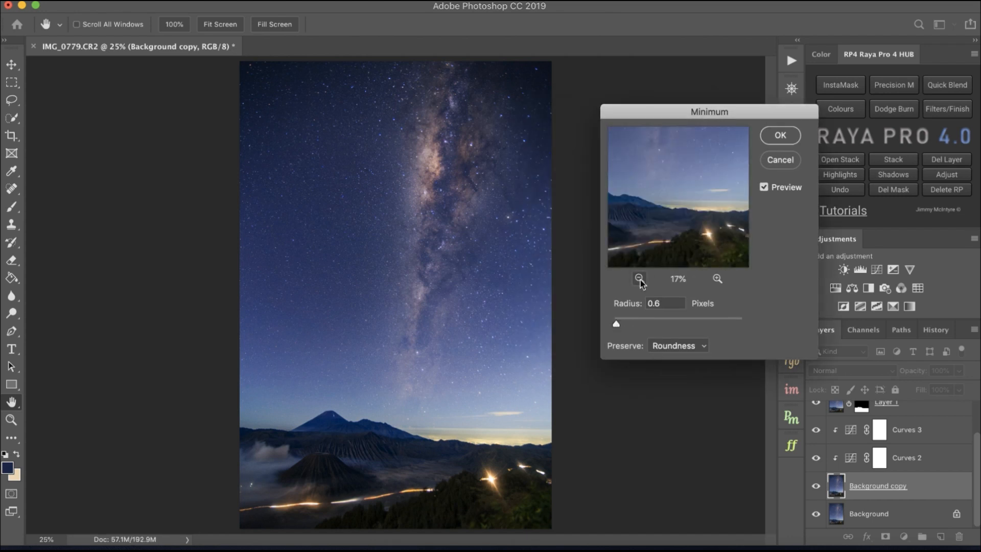
left_click(639, 278)
left_click(639, 279)
Step: Preview the Minimum filter at 2.1 pixels, try it at a 0.7 pixel radius with Roundness preserved, and undo it
left_click_drag(618, 328, 628, 328)
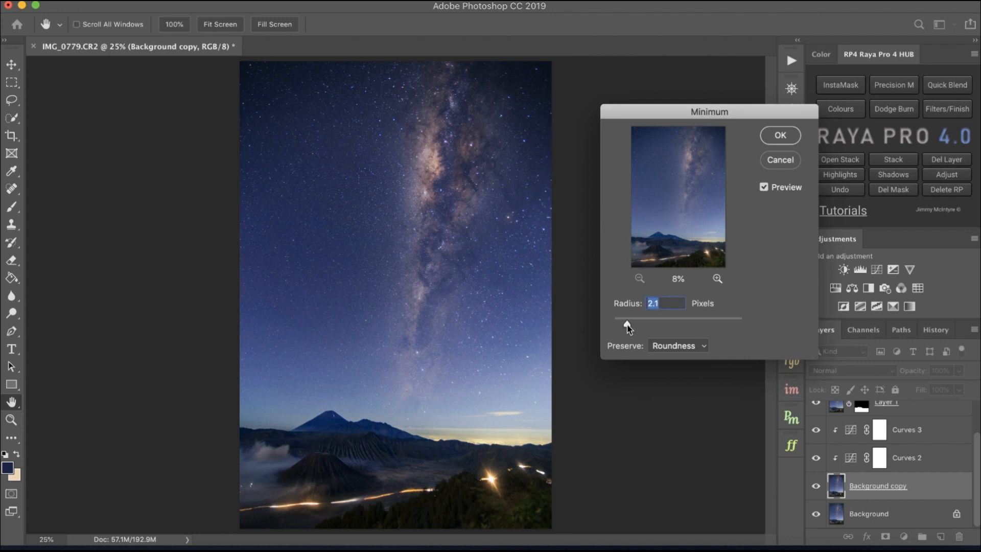
left_click(718, 278)
left_click(717, 279)
left_click_drag(712, 198, 677, 230)
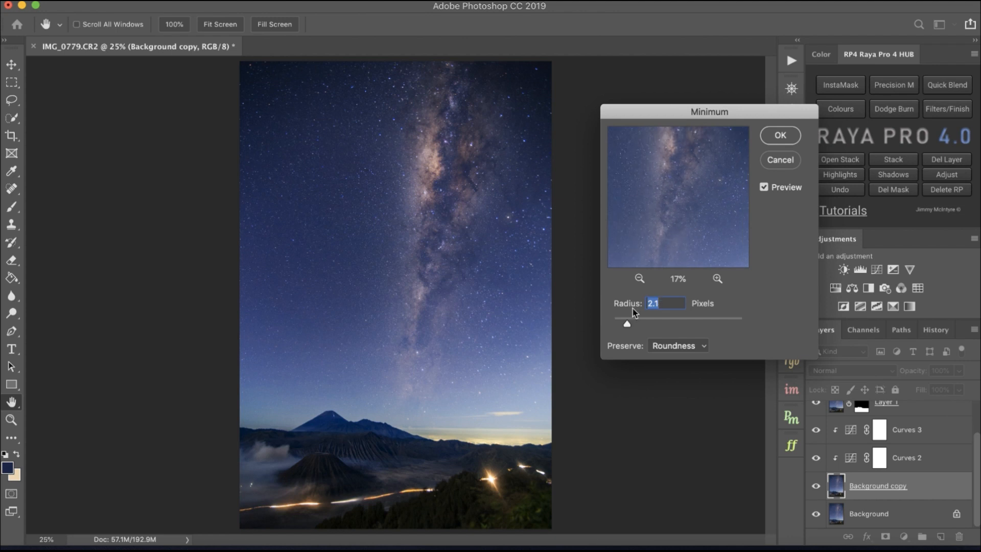
left_click_drag(629, 326, 615, 326)
left_click(781, 135)
key("w")
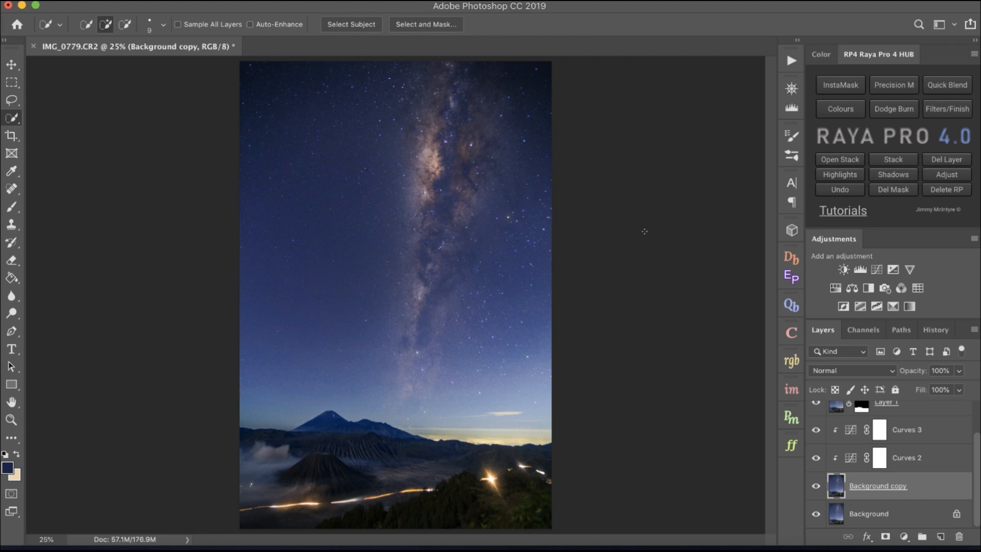
key("ctrl+z")
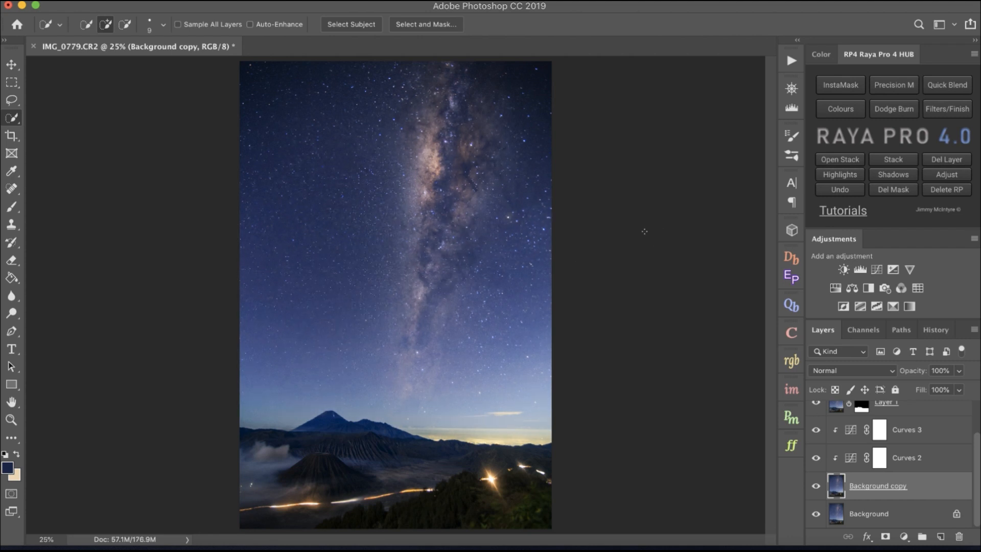
Step: Apply the Minimum filter to the Background copy's selected stars with a 0.5 pixel radius, preserving Roundness
left_click(357, 26)
key("ctrl+d")
left_click(330, 5)
mouse_move(440, 268)
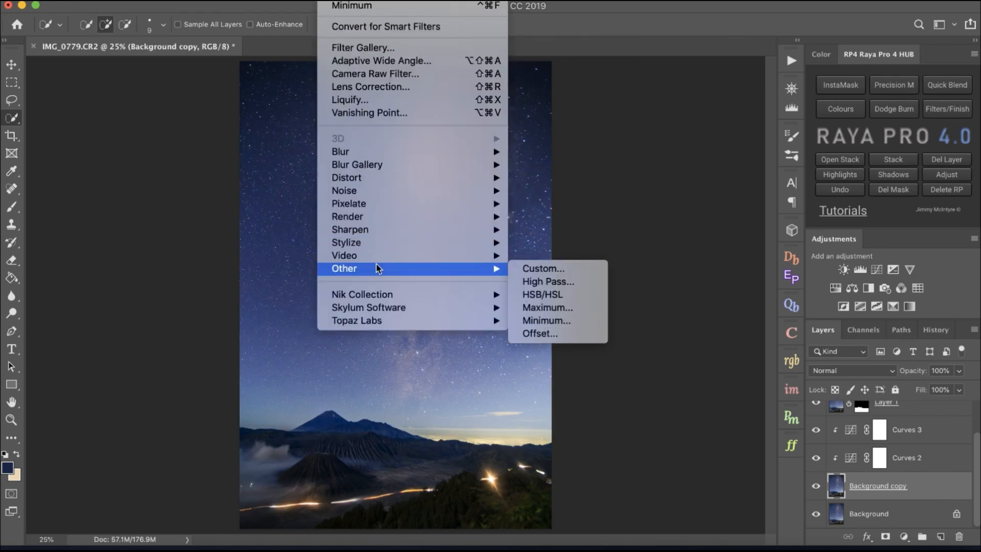
left_click(583, 322)
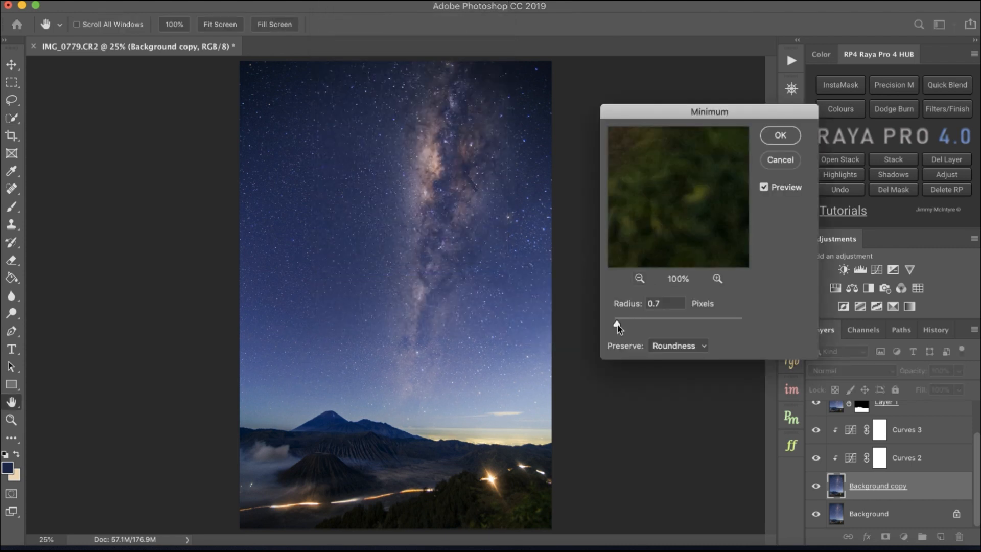
left_click(616, 323)
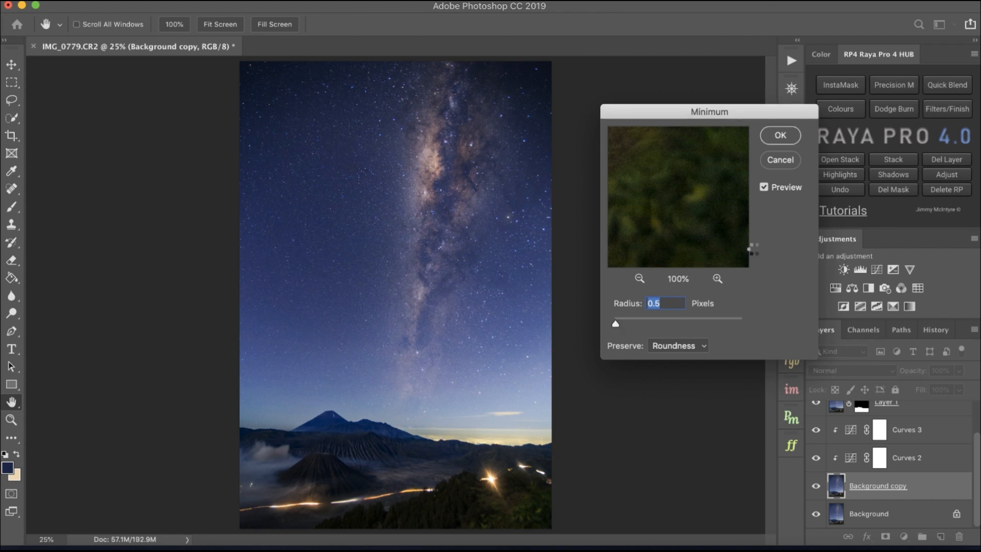
key("Return")
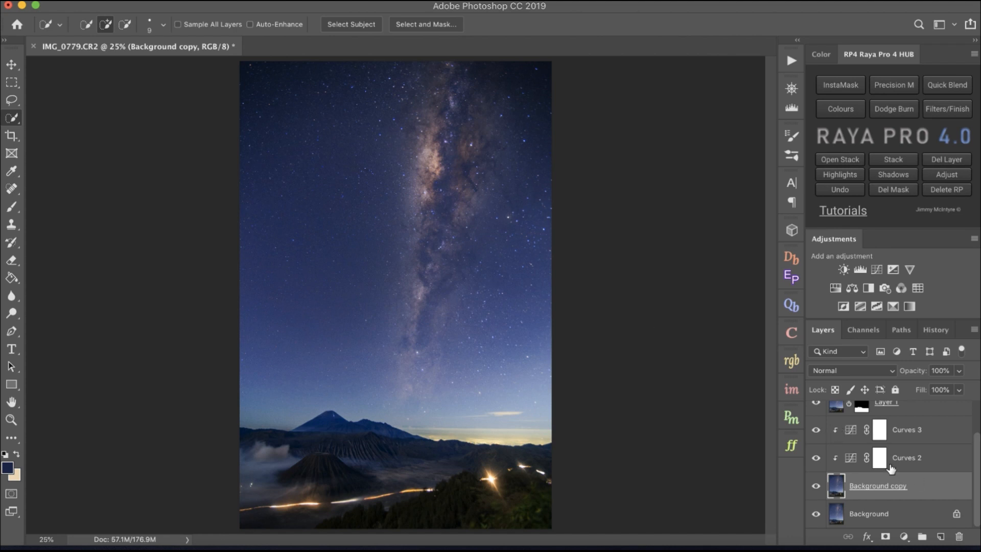
Step: Try adding a Curves adjustment masked by the active selection, first above the Background copy and then above Curves 3
left_click(873, 275)
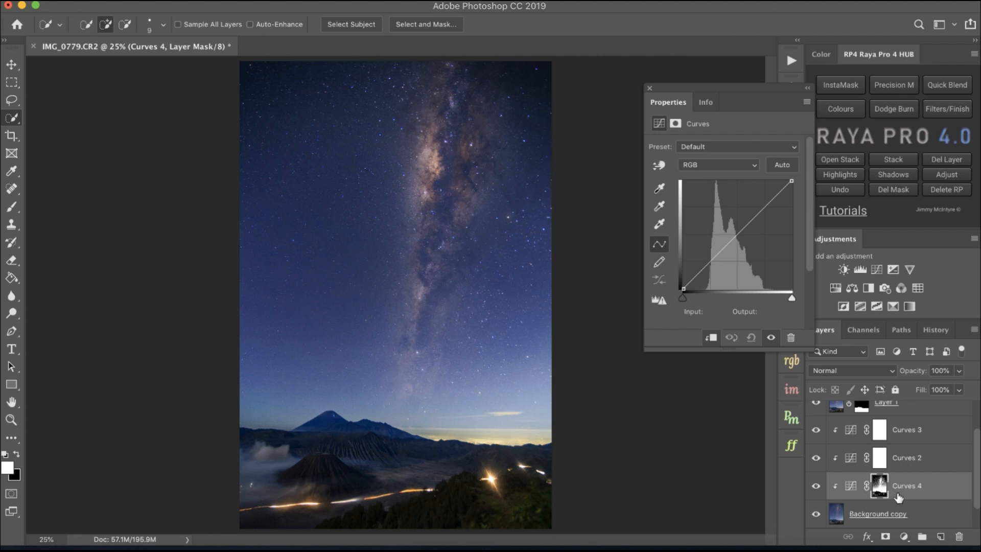
key("super+z")
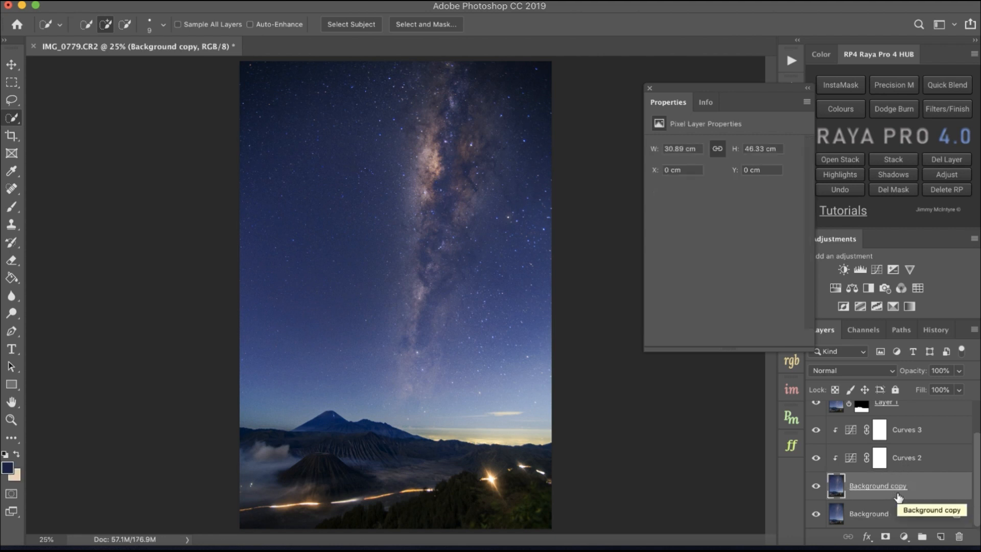
left_click(902, 430)
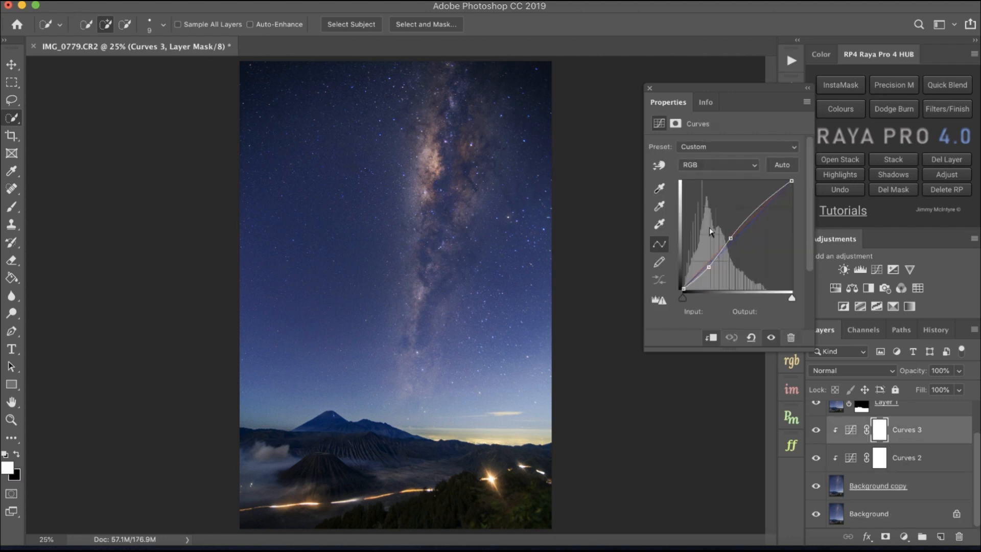
left_click(648, 90)
left_click(875, 274)
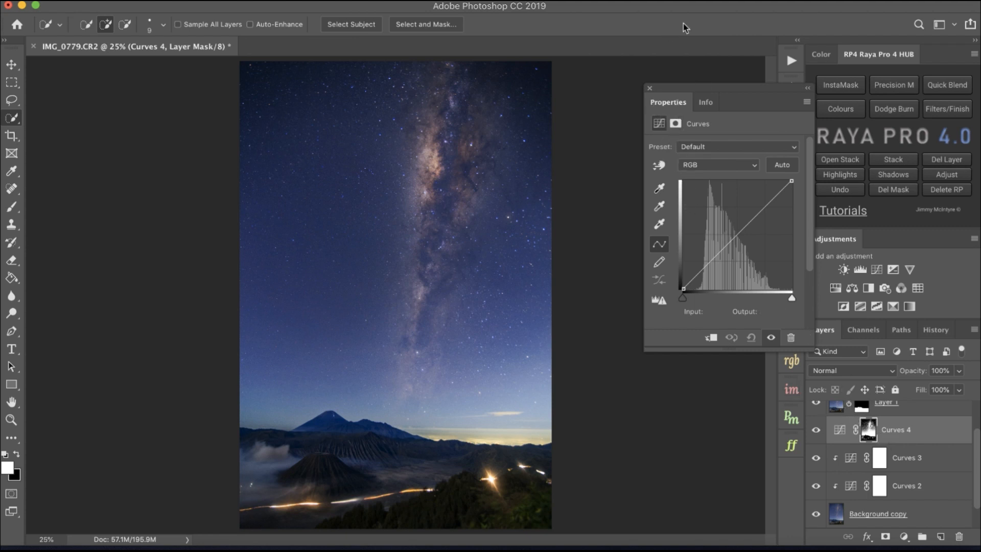
left_click(734, 1)
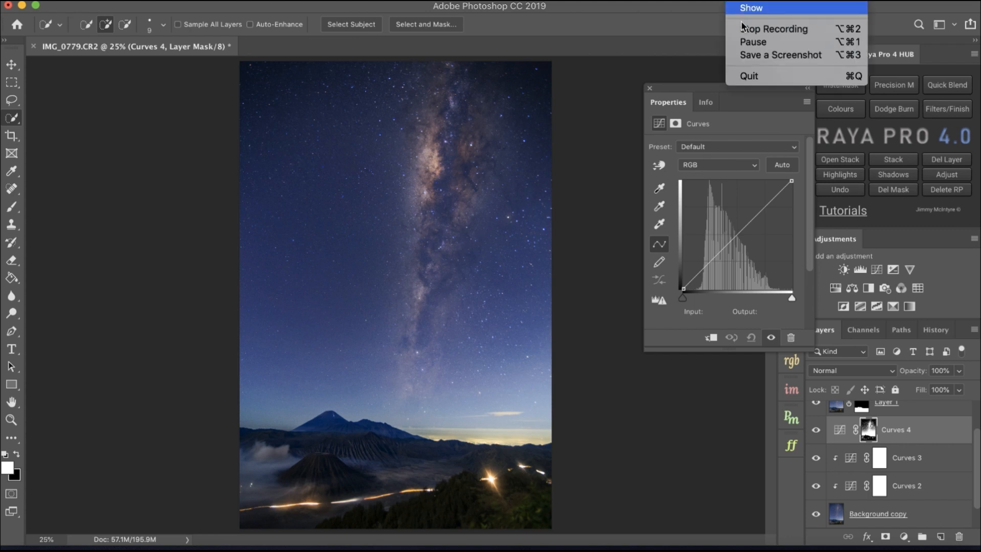
left_click(743, 41)
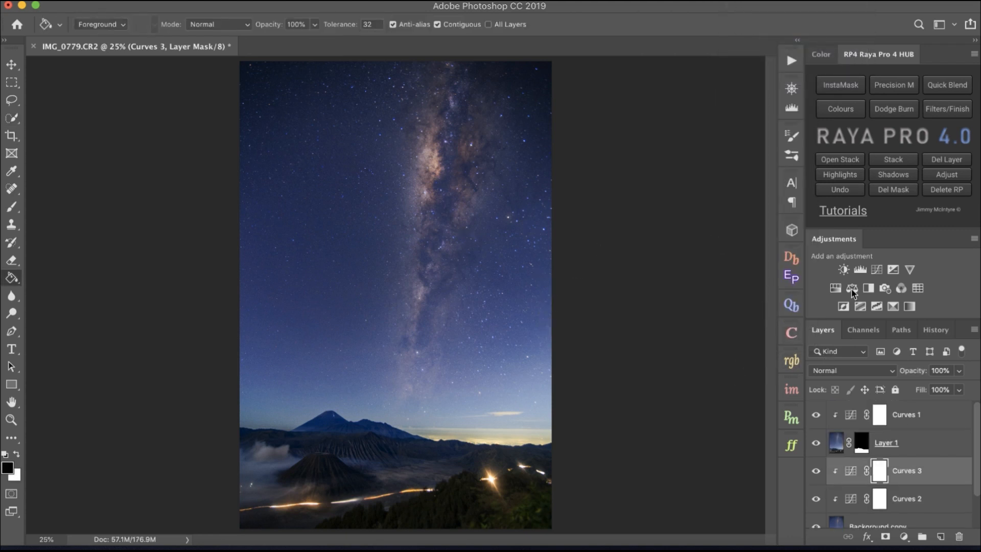
Step: Add a clipped Curves adjustment directly above Curves 3 and fill its mask with black
left_click(12, 64)
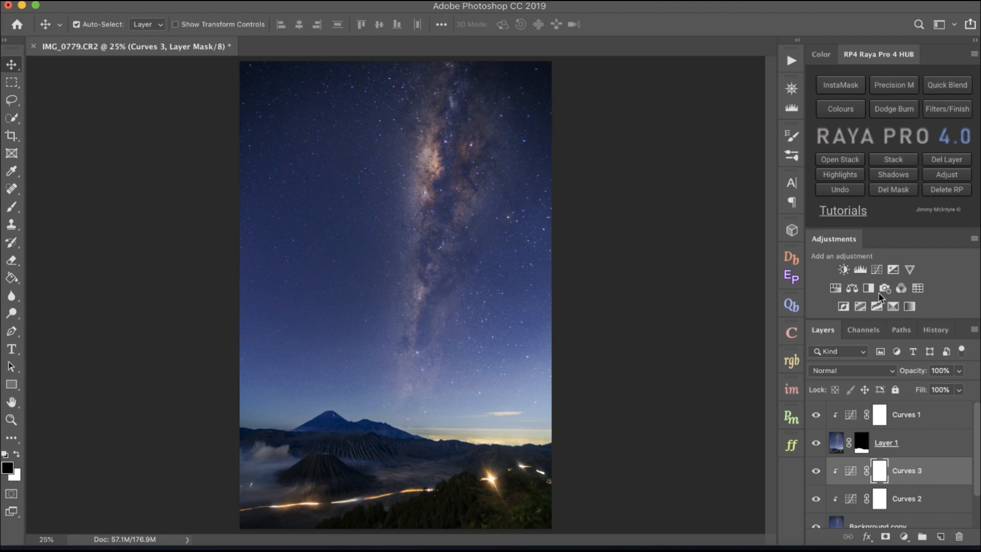
left_click(877, 271)
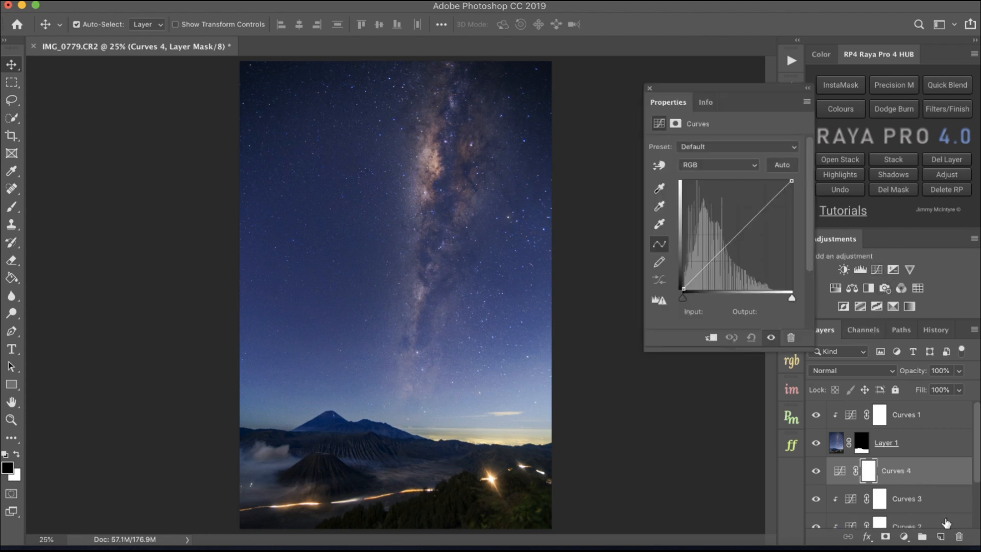
left_click(937, 481, "alt")
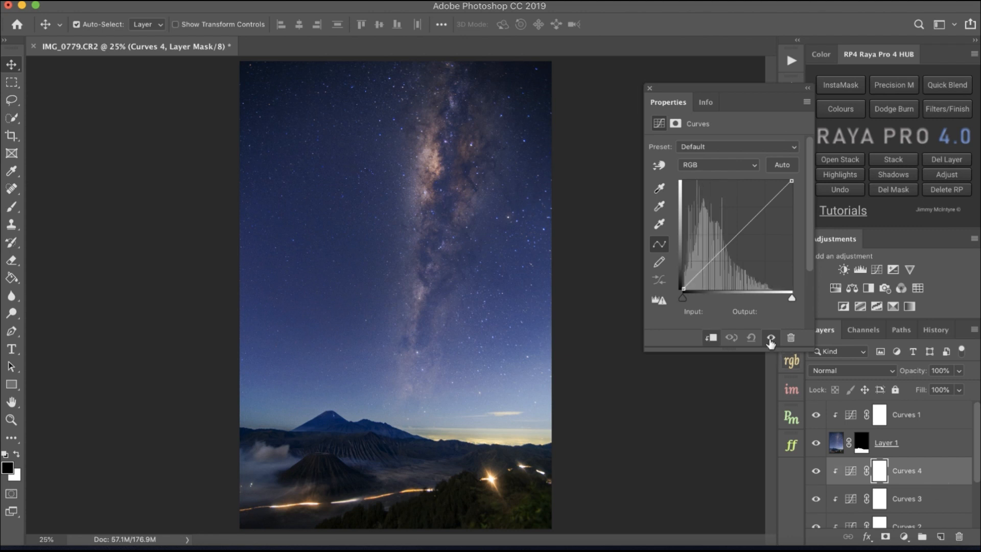
key("g")
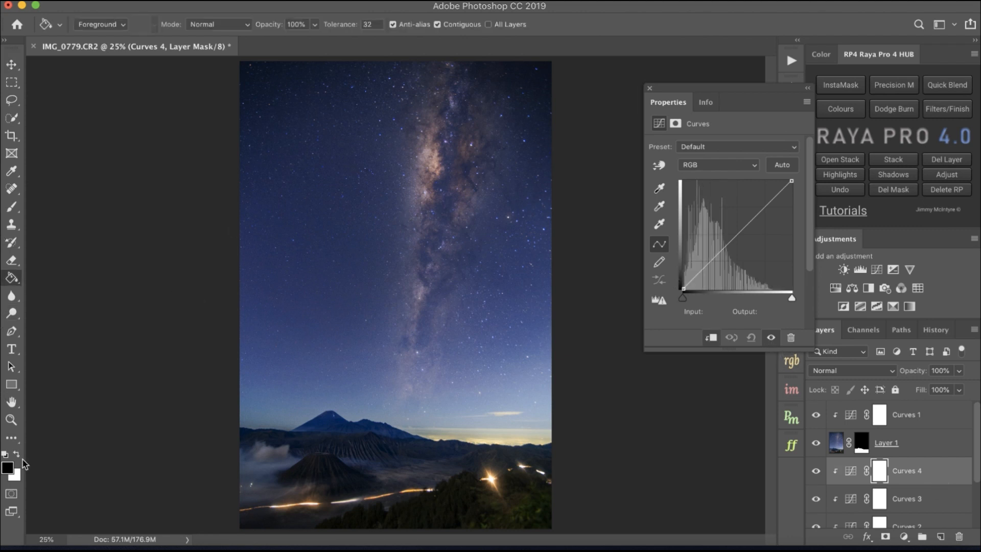
left_click(413, 227)
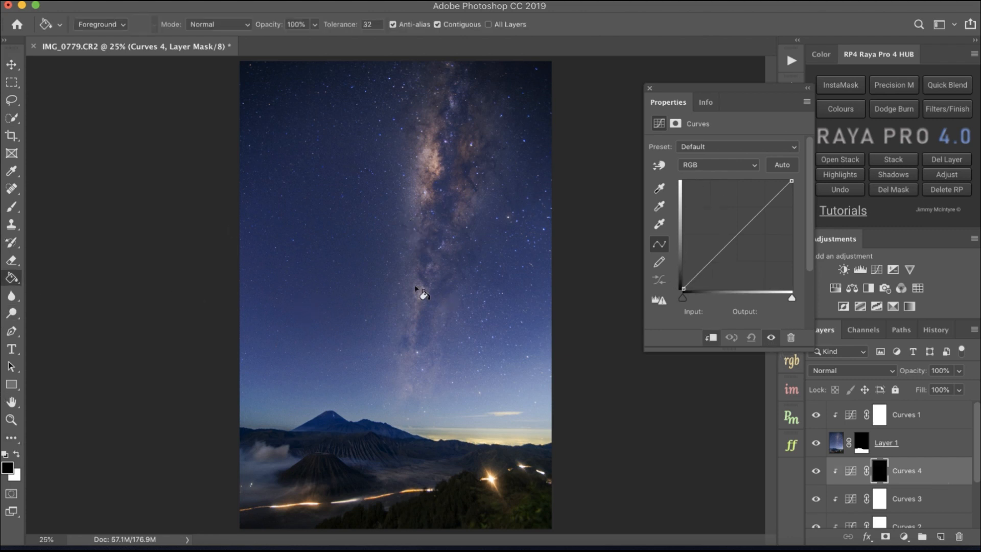
Step: Get a white brush ready and brighten the Curves 4 RGB curve with a point at input 83, output 156
key("b")
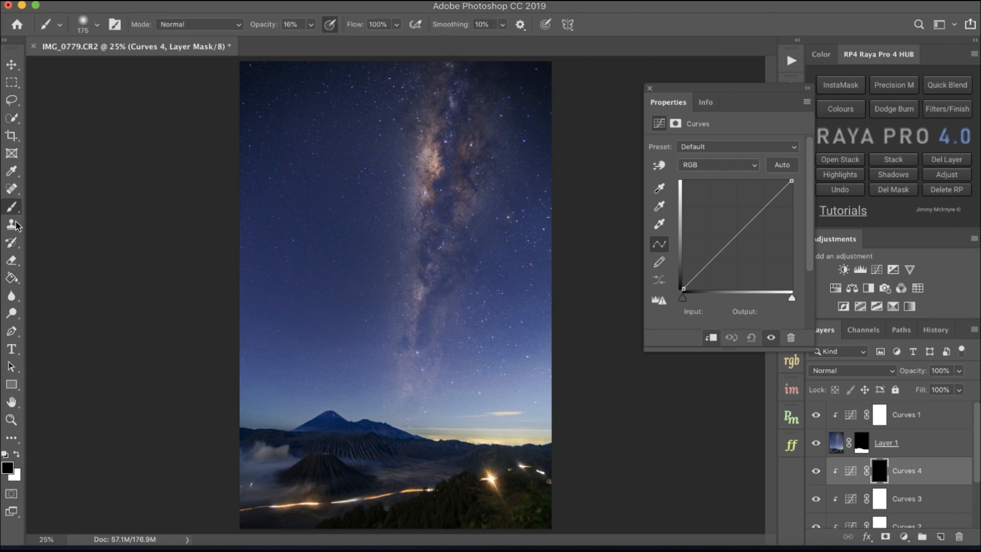
left_click(17, 455)
left_click_drag(736, 235, 719, 222)
Step: Paint the Curves 4 mask white over the sky around the Milky Way, using a 1200-pixel brush at 100% opacity
key("bracketright")
key("bracketright")
key("bracketright")
key("bracketright")
key("bracketright")
key("bracketright")
key("bracketright")
key("bracketright")
key("bracketright")
key("bracketright")
key("bracketright")
key("bracketright")
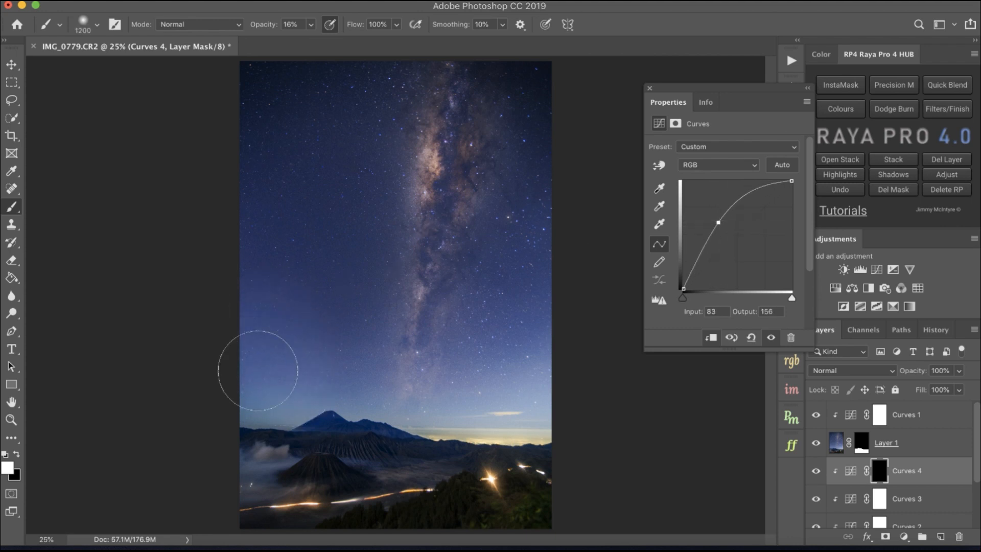
left_click(310, 25)
left_click_drag(314, 42, 408, 45)
mouse_move(314, 276)
left_mouse_down()
mouse_move(286, 287)
mouse_move(286, 366)
mouse_move(257, 396)
mouse_move(380, 402)
mouse_move(355, 415)
mouse_move(439, 436)
mouse_move(510, 425)
mouse_move(537, 392)
mouse_move(546, 351)
mouse_move(535, 320)
mouse_move(552, 260)
mouse_move(528, 356)
mouse_move(468, 430)
mouse_move(262, 380)
mouse_move(247, 153)
mouse_move(265, 125)
mouse_move(265, 175)
mouse_move(259, 70)
mouse_move(276, 229)
mouse_move(319, 317)
mouse_move(314, 303)
mouse_move(280, 392)
mouse_move(257, 416)
mouse_move(406, 440)
mouse_move(513, 432)
mouse_move(549, 340)
mouse_move(523, 318)
mouse_move(565, 285)
left_mouse_up()
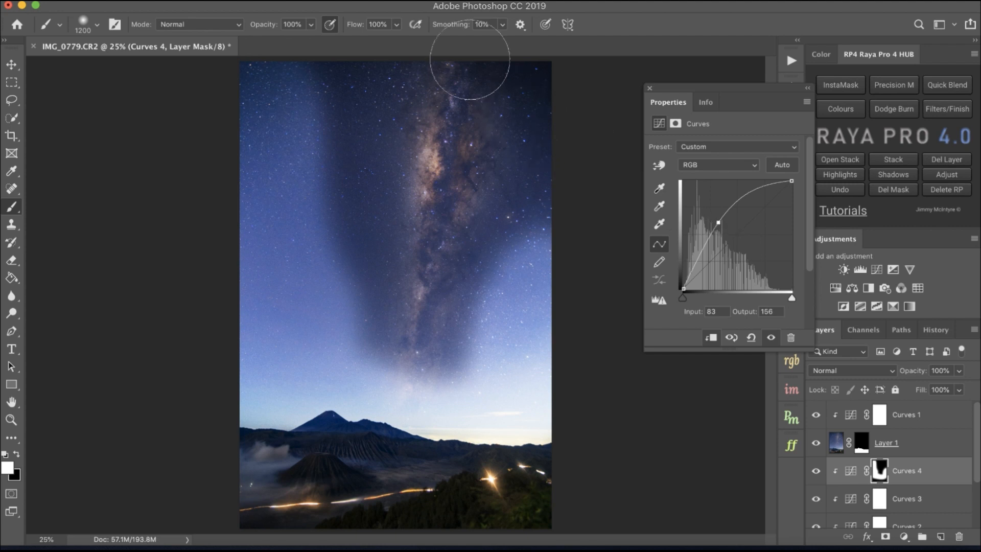
Step: Soften the painted Curves 4 mask with a Gaussian Blur of 811.9 pixels
left_click(329, 0)
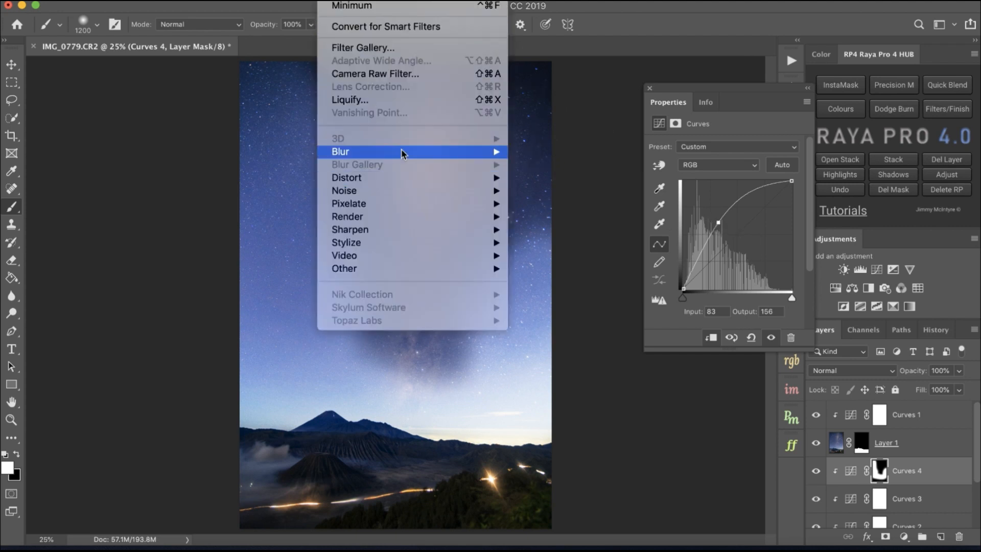
mouse_move(404, 152)
left_click(554, 204)
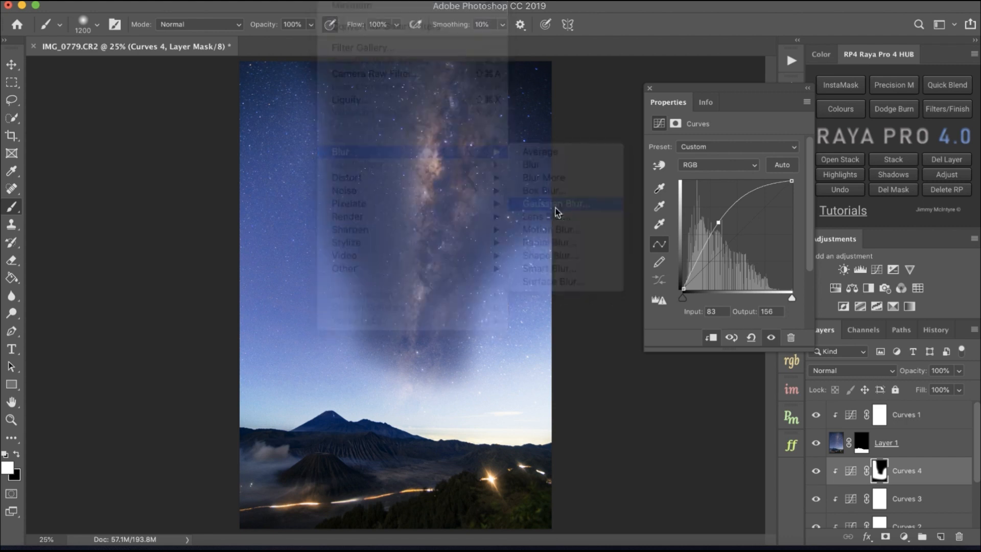
left_click_drag(730, 343, 736, 344)
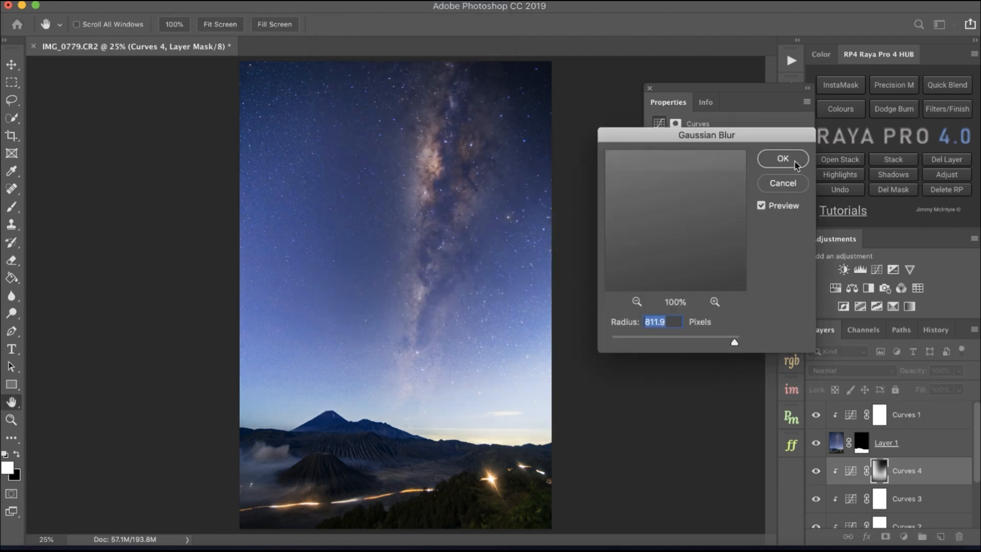
left_click(750, 160)
Step: Move the Curves 4 RGB point to input 124, output 116, and lower its Blue curve to input 130, output 120
left_click_drag(716, 222, 736, 239)
key("super+z")
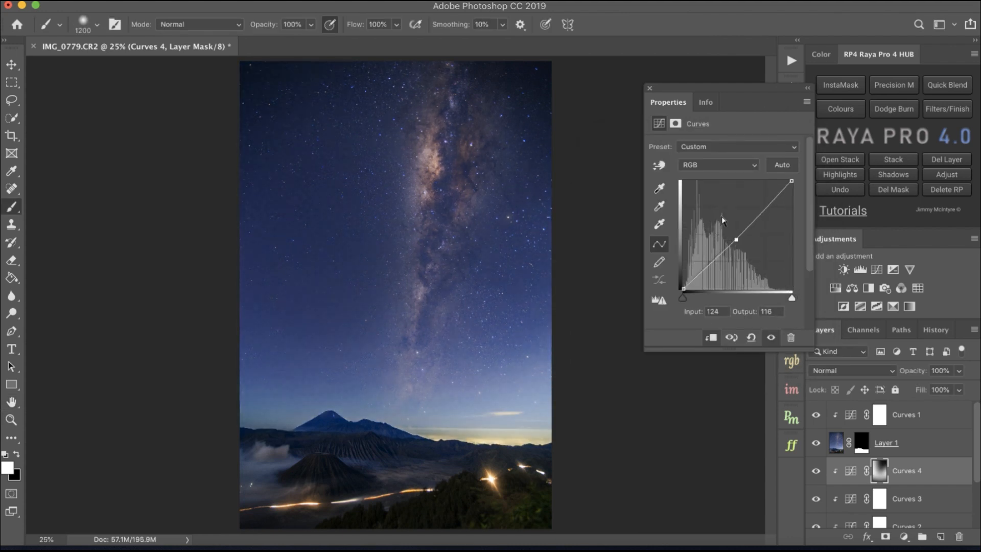
left_click(706, 166)
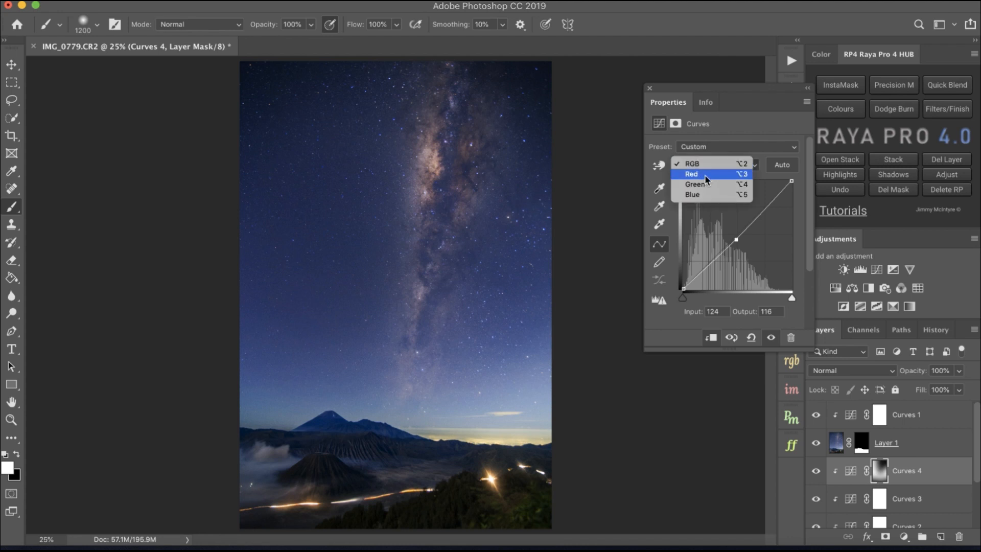
left_click(704, 175)
left_click(710, 166)
left_click(709, 184)
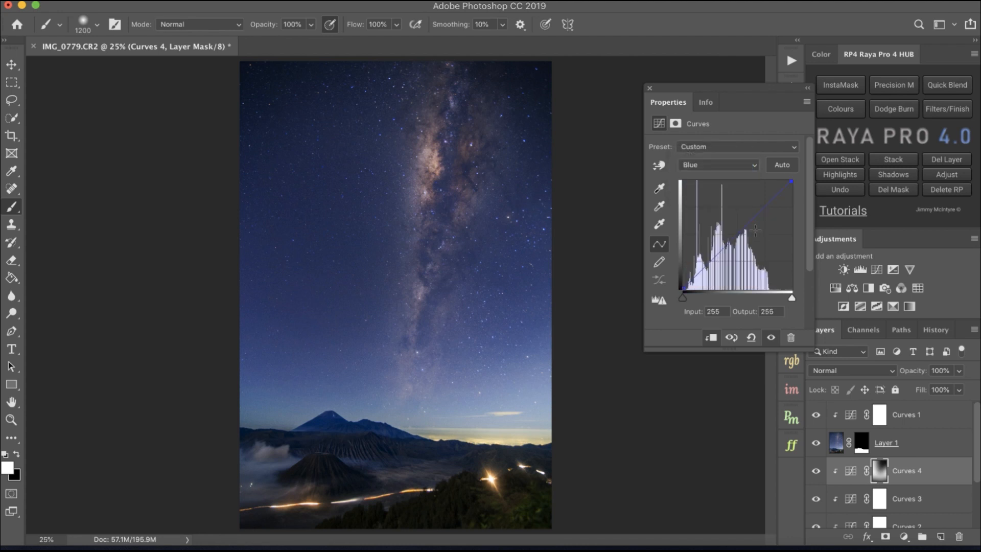
mouse_move(739, 234)
left_mouse_down()
mouse_move(742, 242)
mouse_move(722, 207)
mouse_move(738, 236)
left_mouse_up()
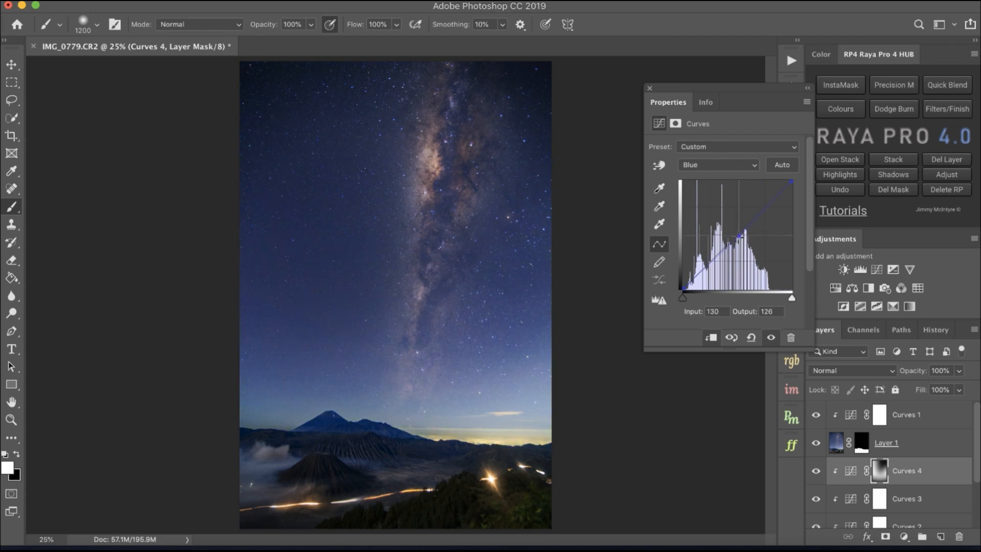
Step: Raise the Curves 4 Green curve to input 123, output 131, and its Red curve to input 128, output 134
left_click(721, 165)
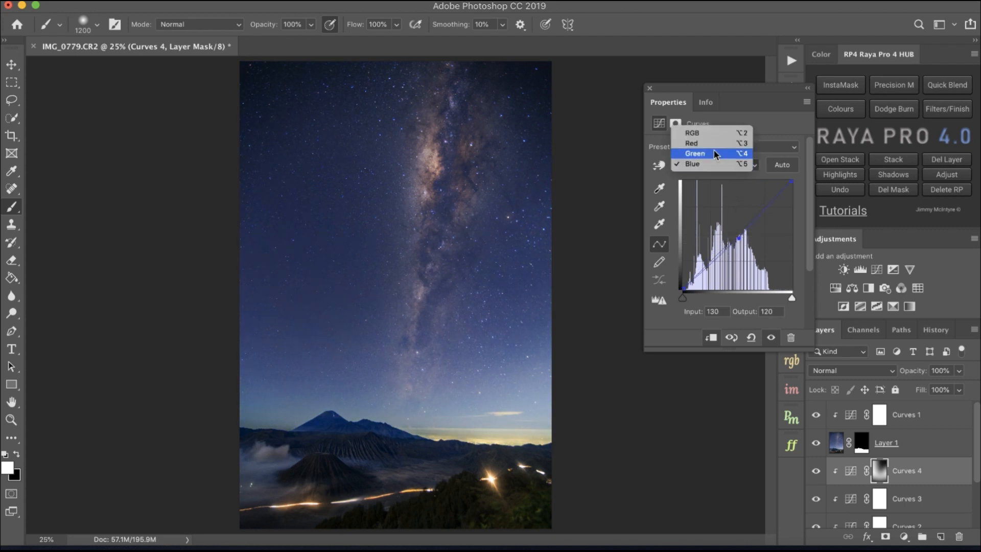
left_click(717, 153)
left_click_drag(738, 237, 735, 233)
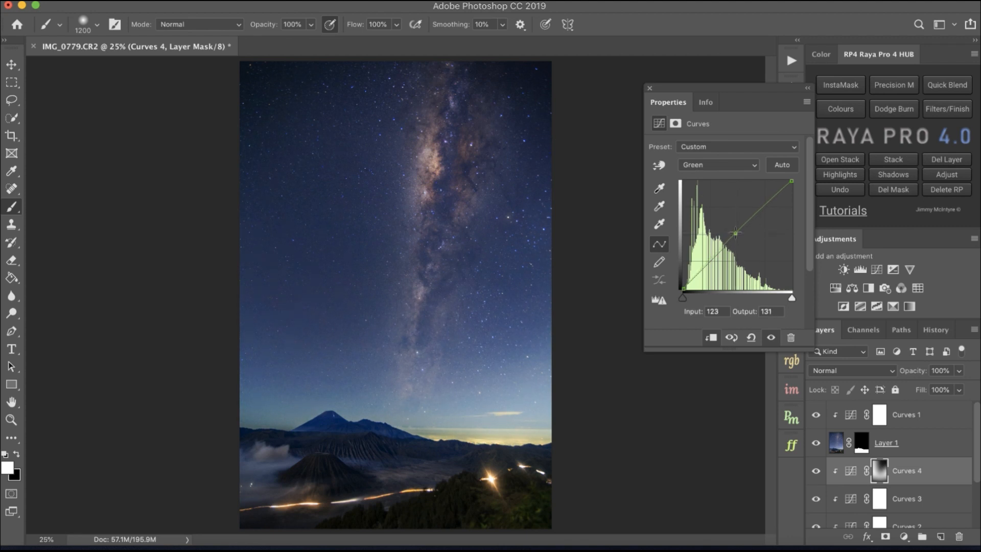
left_click(729, 165)
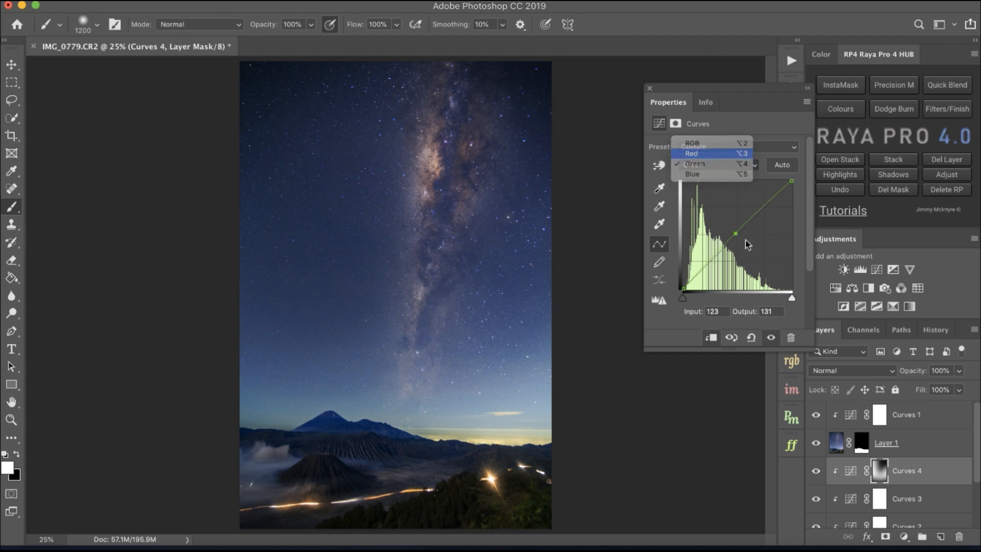
left_click(725, 149)
left_click_drag(738, 235, 740, 241)
left_click_drag(740, 241, 739, 236)
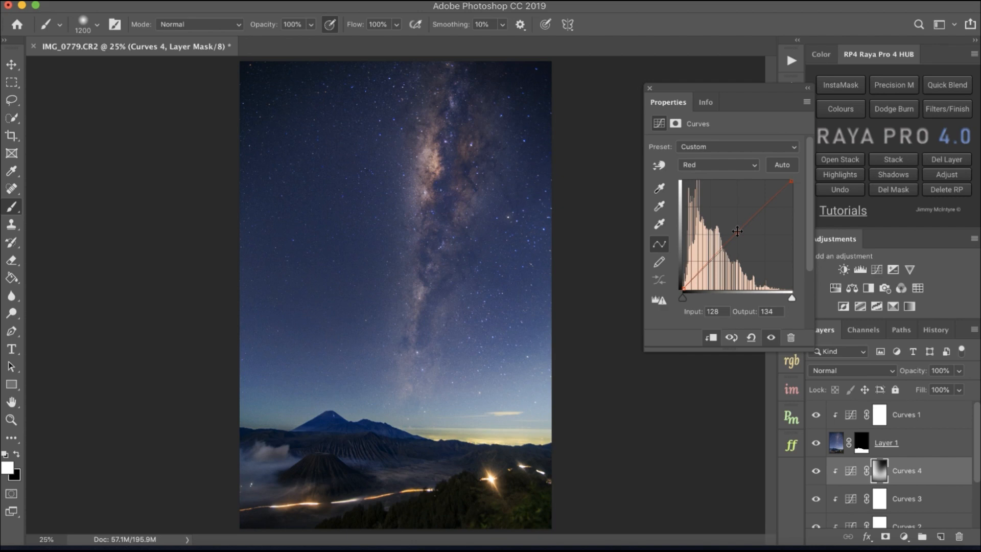
key("ctrl+Up")
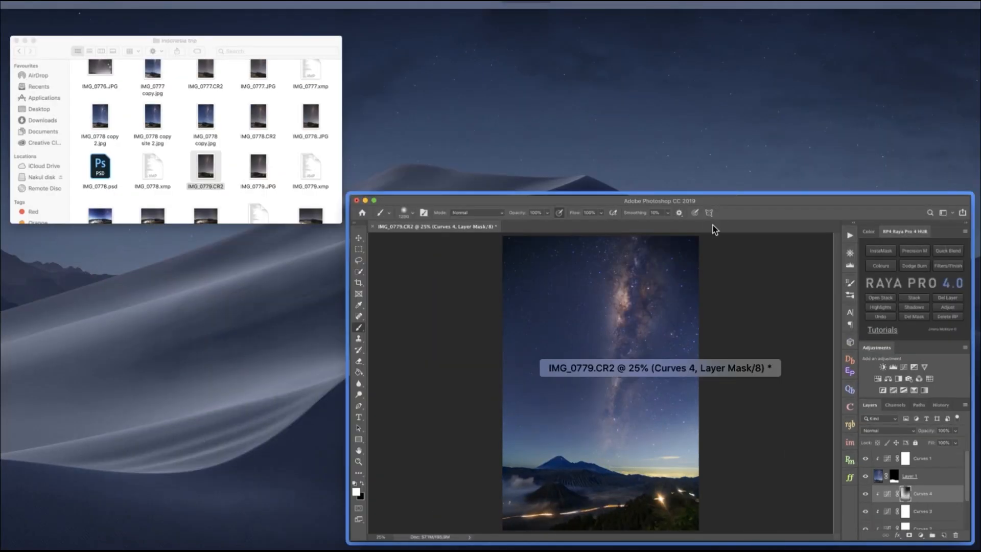
left_click(753, 258)
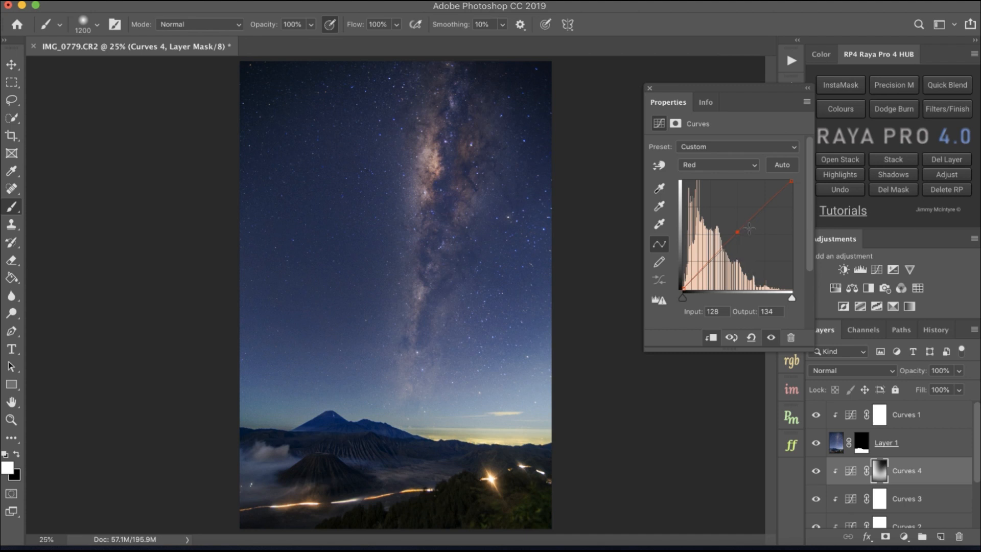
left_click(650, 87)
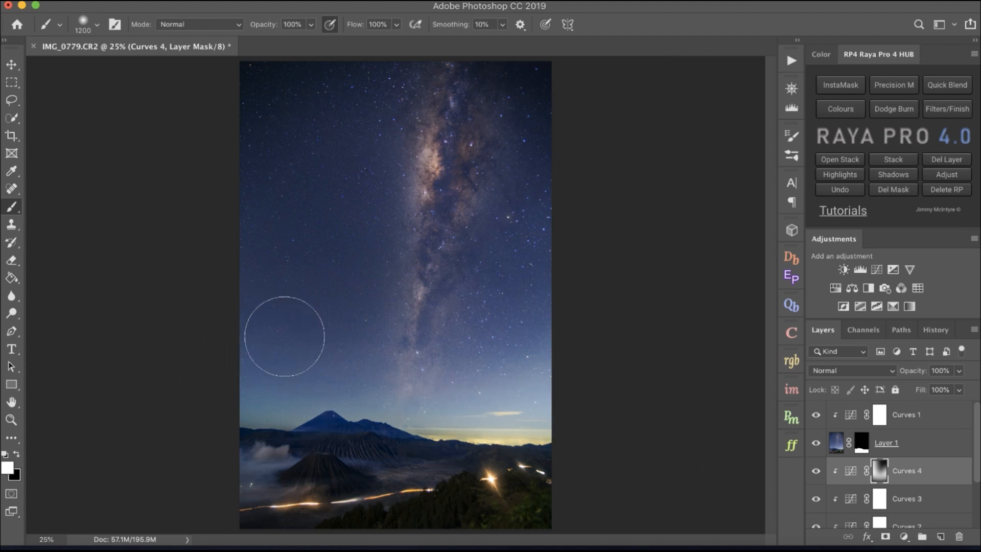
Step: Set up the Clone Stamp on the Background copy layer with an 800-pixel brush at 34% opacity
scroll(909, 489, "down", 2)
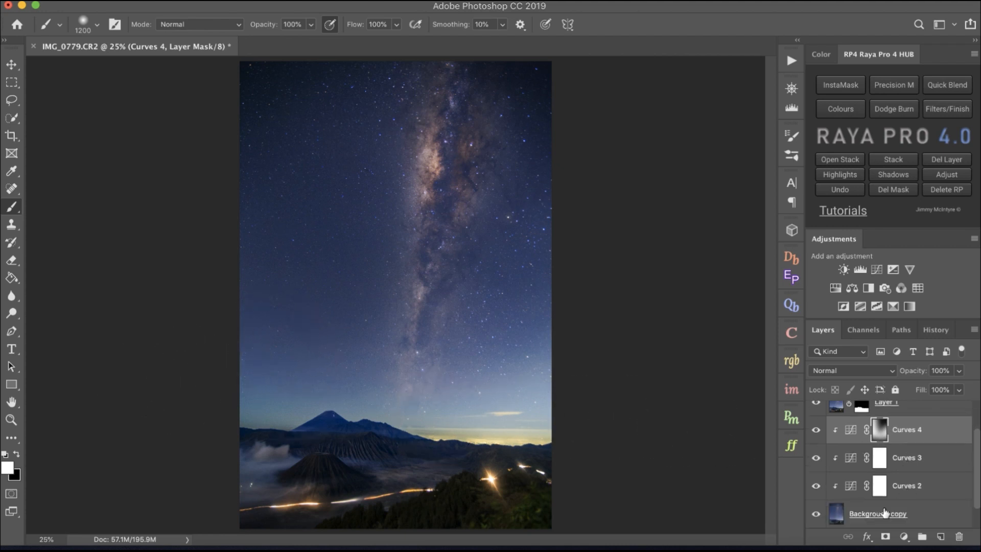
left_click(863, 524)
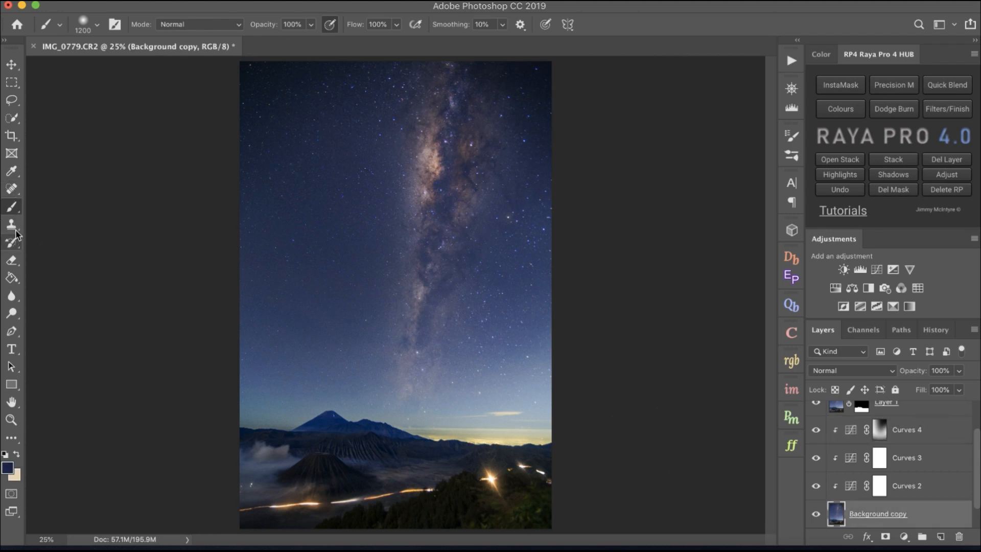
left_click(15, 230)
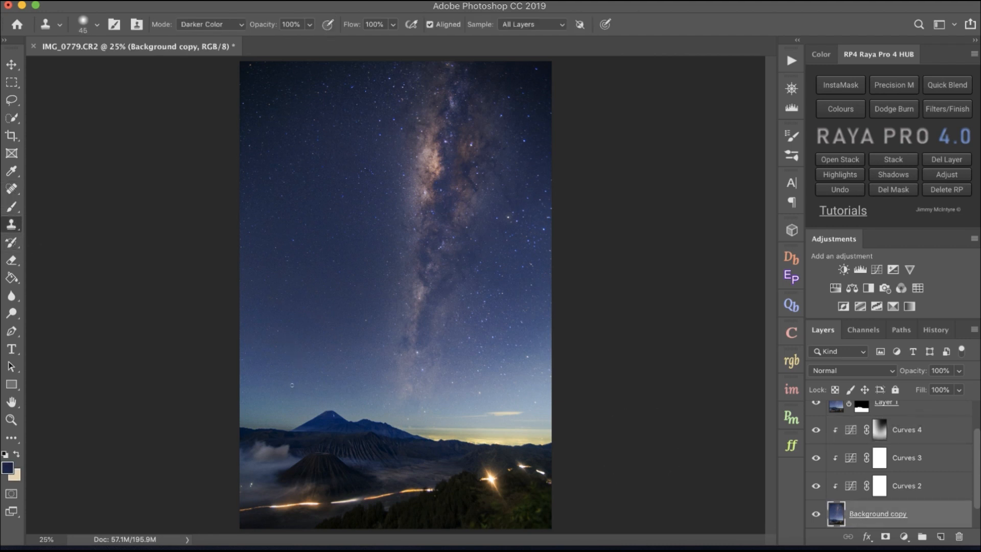
key("bracketright")
key("bracketright")
key("bracketright")
key("bracketright")
key("bracketright")
key("bracketright")
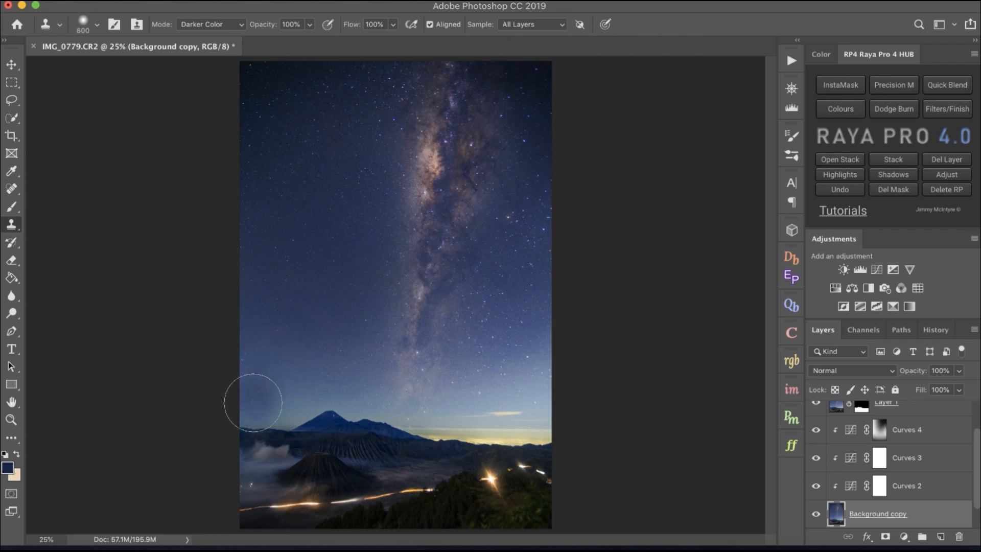
left_click(309, 24)
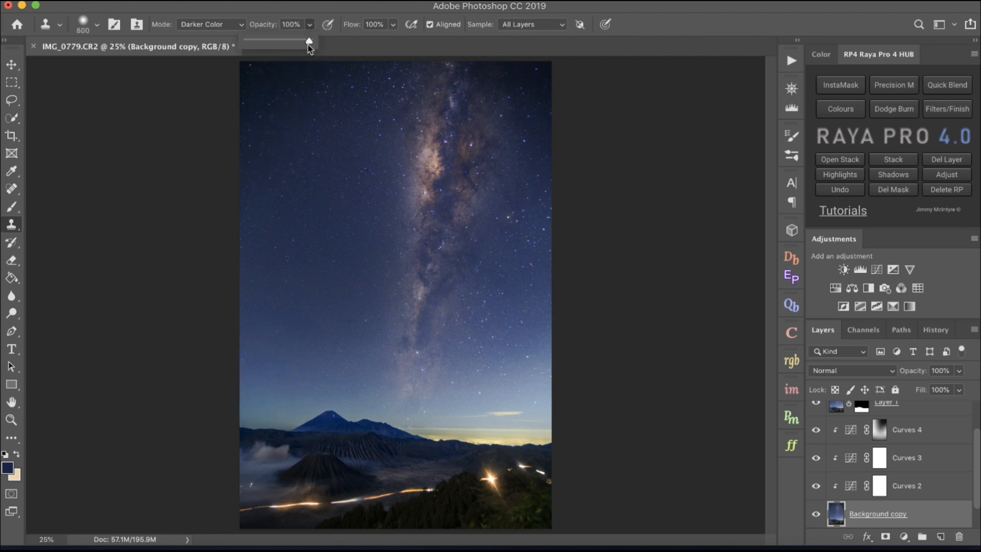
left_click_drag(277, 46, 267, 46)
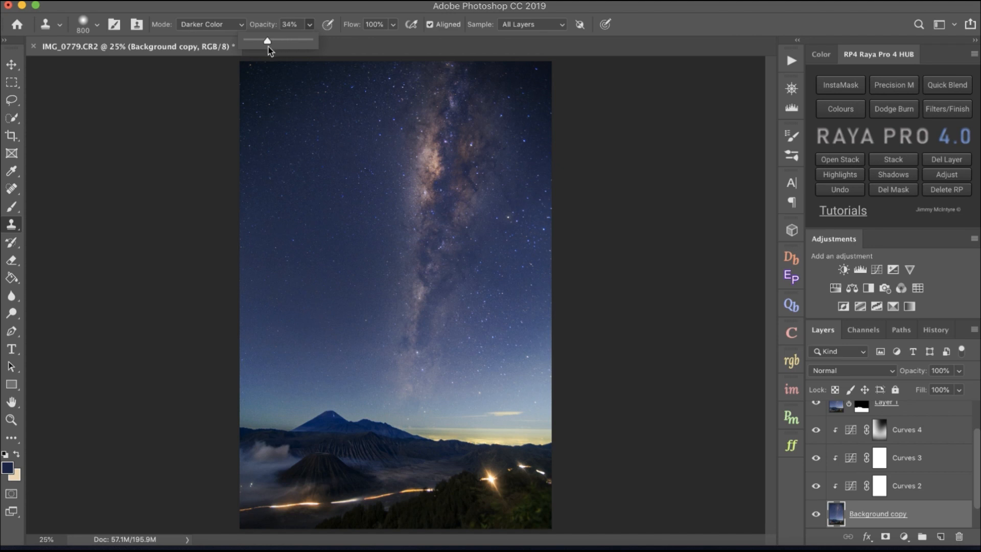
Step: Try to clone the darker sky at the left edge across the sky above the volcano, and undo the strokes
left_click(248, 394)
left_click_drag(248, 394, 308, 399)
left_click(312, 380, "alt")
left_click(324, 396)
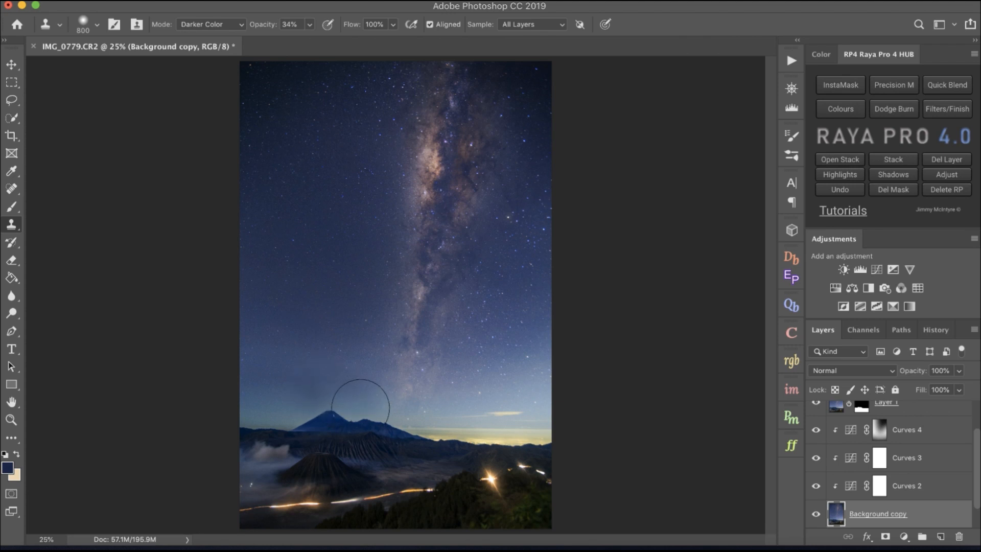
left_click(247, 381, "alt")
left_click_drag(250, 406, 393, 414)
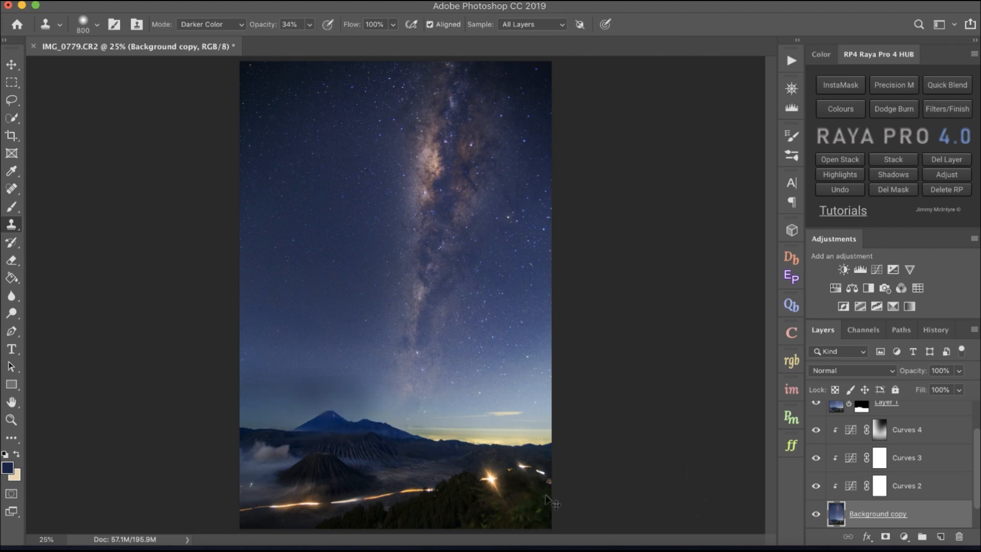
key("super+z")
key("super+z")
key("super+z")
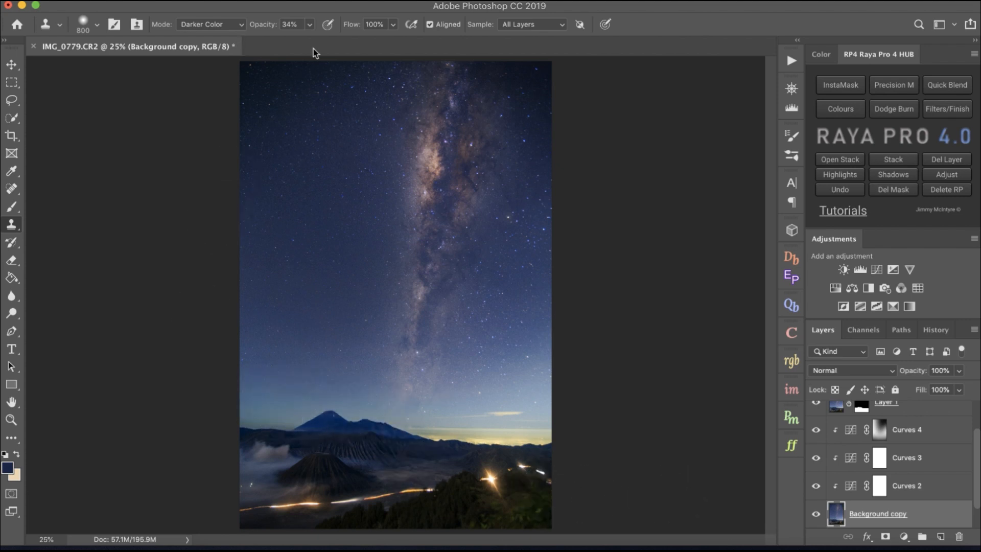
Step: Set the Clone Stamp to Normal mode at 18% opacity
left_click(309, 25)
left_click_drag(309, 40, 299, 40)
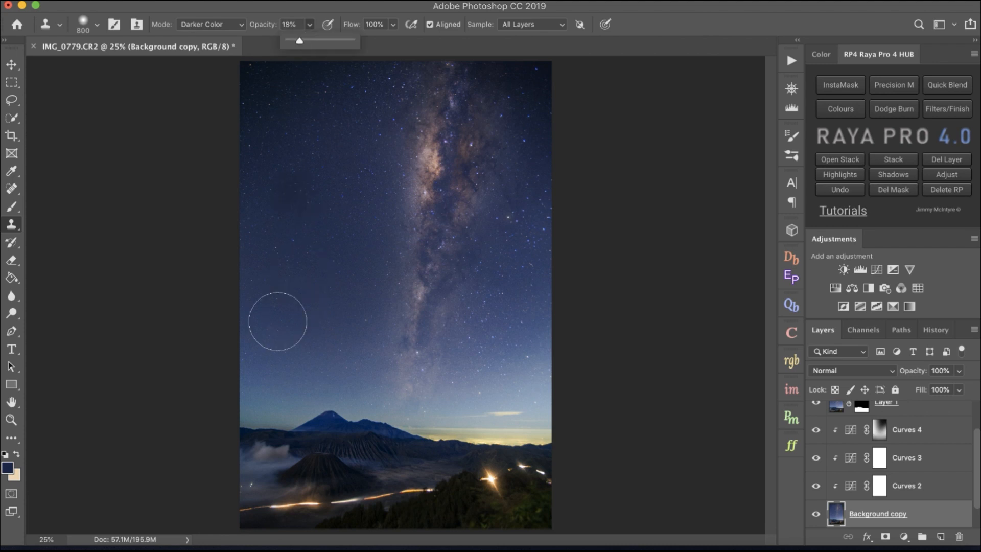
left_click(233, 23)
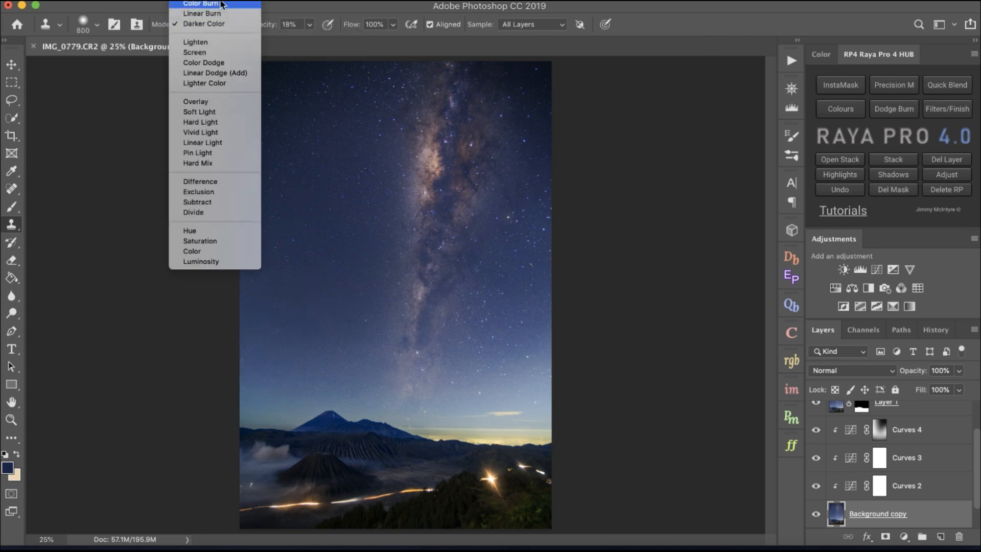
left_click(214, 5)
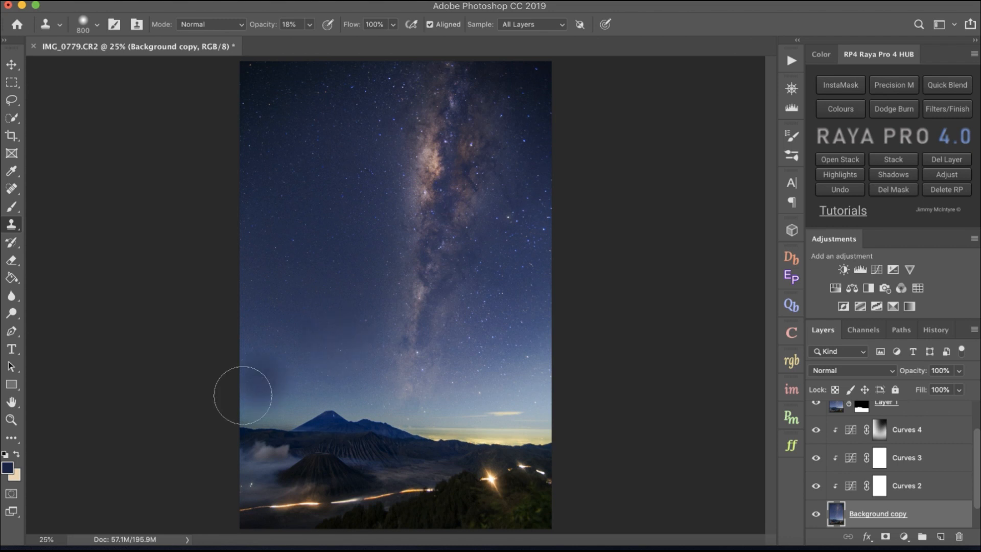
Step: Try to clone sky over the area left of the volcano at 18% opacity, and undo the stroke
left_click(254, 357, "alt")
mouse_move(238, 404)
left_mouse_down()
mouse_move(285, 396)
mouse_move(302, 405)
mouse_move(321, 367)
left_mouse_up()
key("super+z")
Step: Set the Clone Stamp opacity to 45% and sample the sky at the left edge above the volcano
left_click(309, 24)
left_click_drag(308, 41, 327, 42)
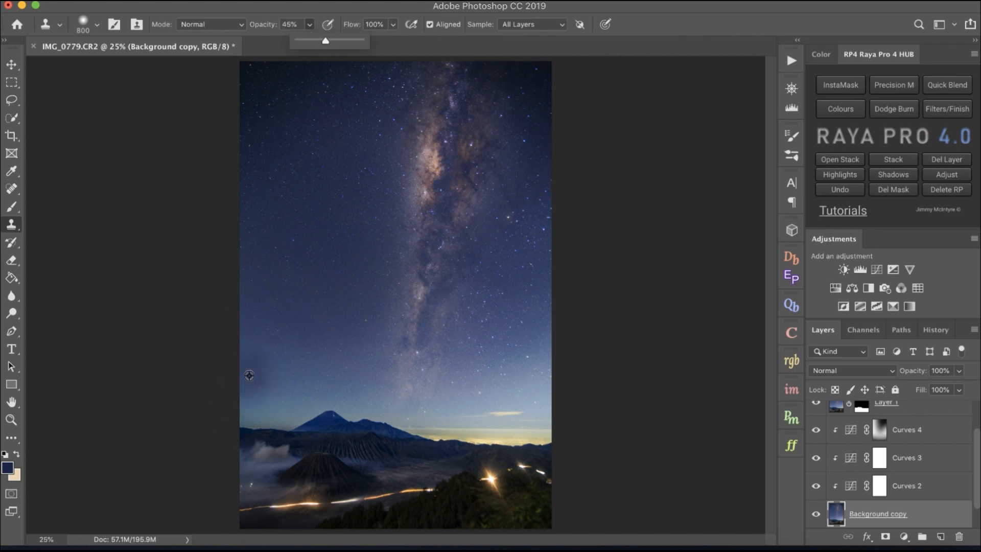
left_click(249, 369, "alt")
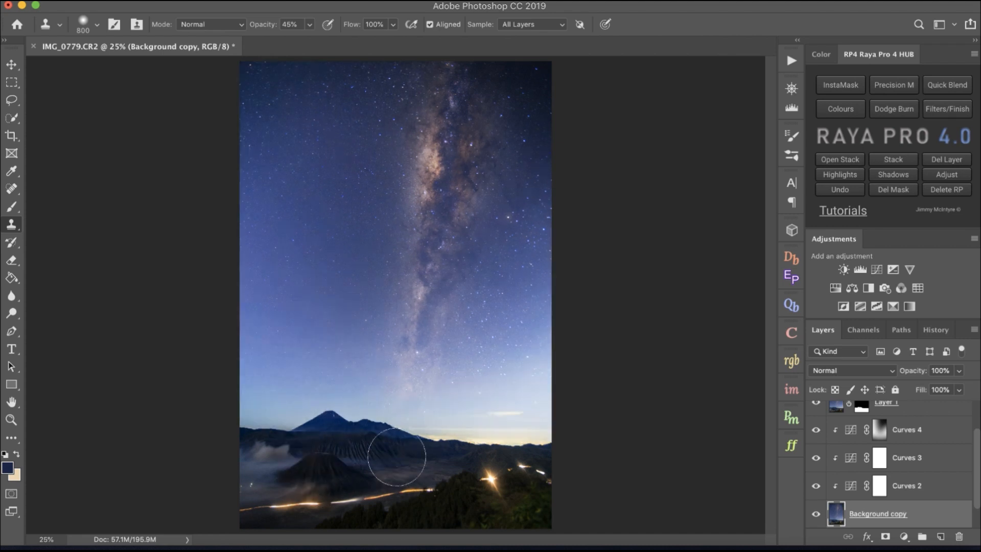
left_click_drag(394, 456, 396, 456)
left_click(169, 1)
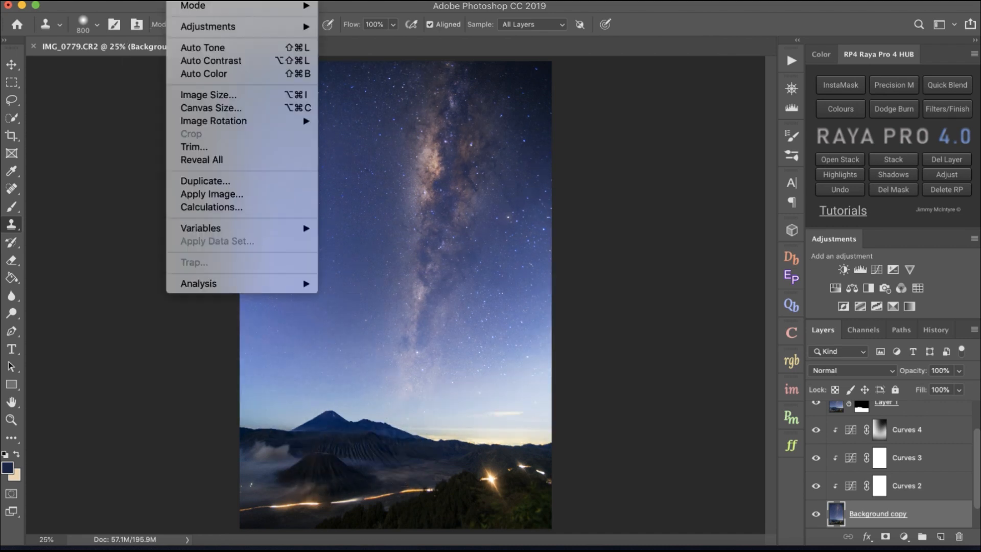
mouse_move(163, 4)
left_click(184, 19)
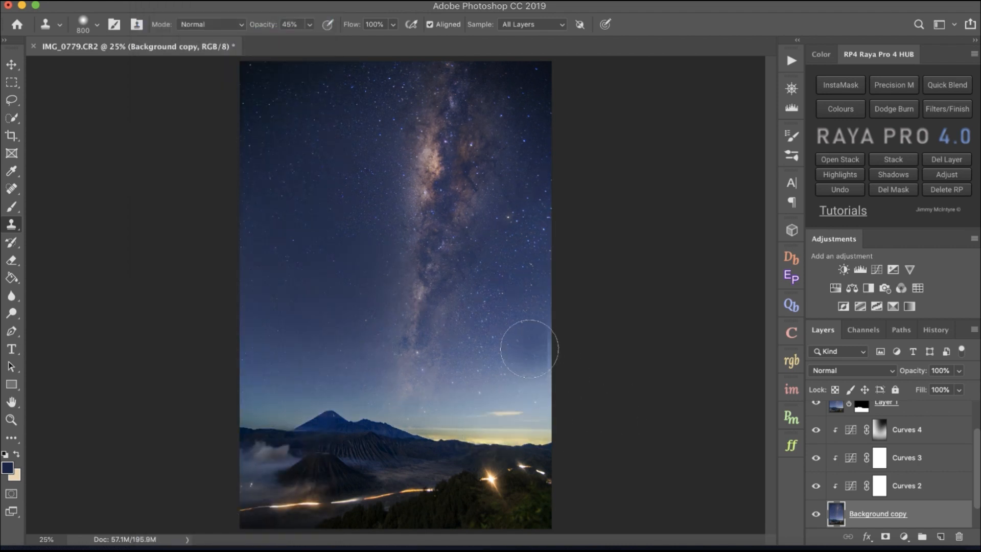
Step: Reduce the Clone Stamp brush to 600 pixels and retouch the sky above the horizon right of the Milky Way
key("bracketleft")
key("bracketleft")
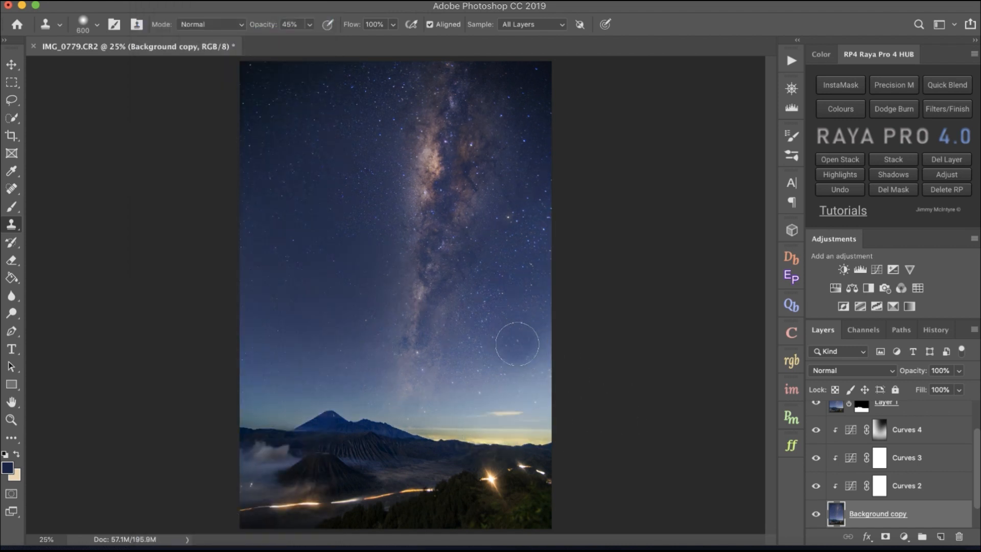
left_click(525, 343, "alt")
left_click_drag(517, 380, 531, 375)
key("super+z")
left_click(506, 340, "alt")
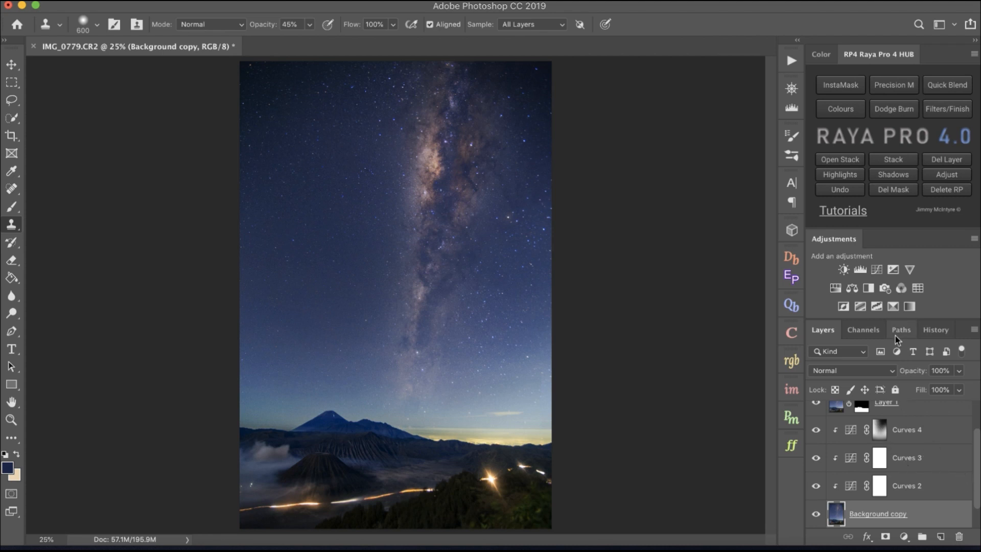
Step: Add a Curves adjustment directly above Curves 4 and fill its mask with black
left_click(926, 441)
left_click(877, 269)
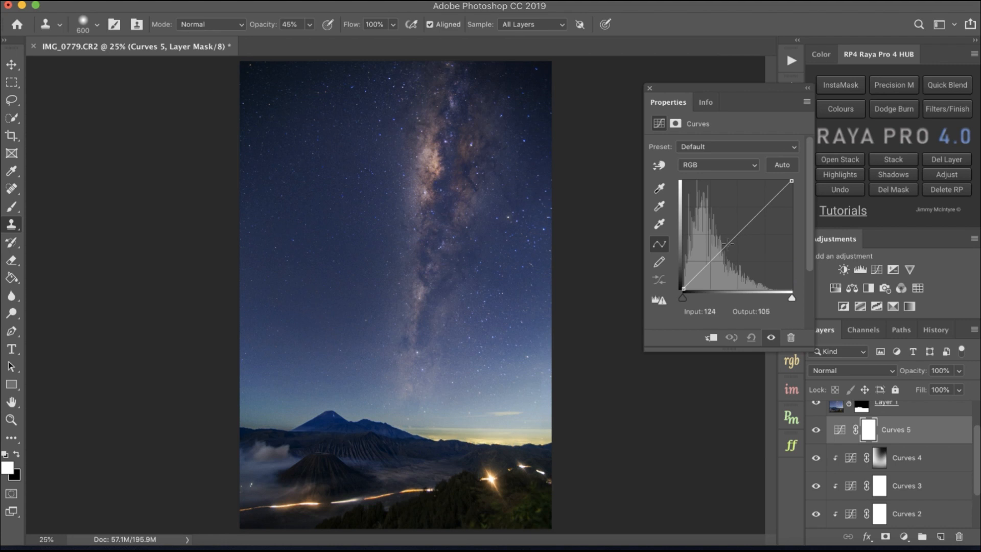
key("g")
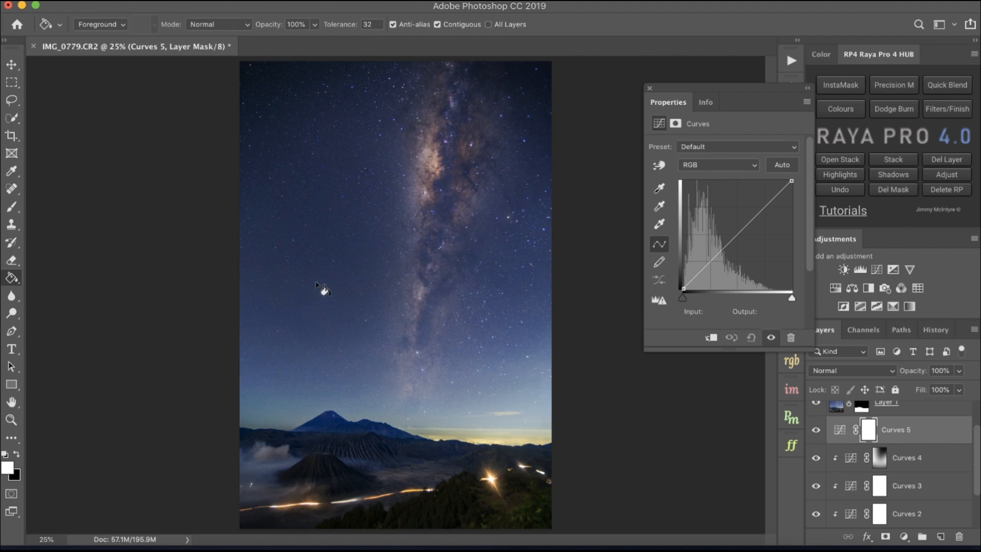
left_click(18, 456)
left_click(327, 284)
Step: Get a white brush ready and brighten the Curves 5 RGB curve with a point at input 81, output 173
key("b")
left_click(18, 455)
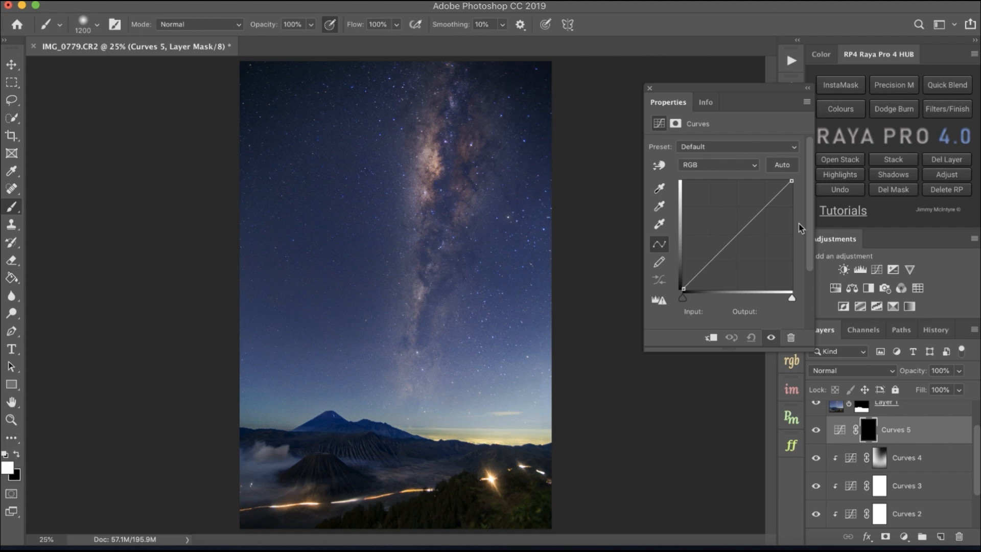
left_click_drag(718, 250, 717, 215)
Step: Paint the Curves 5 mask white along the horizon sky with a 1200-pixel brush and soften it with Gaussian Blur
mouse_move(252, 401)
left_mouse_down()
mouse_move(305, 405)
mouse_move(442, 451)
mouse_move(505, 435)
mouse_move(470, 427)
mouse_move(546, 394)
mouse_move(482, 437)
mouse_move(289, 416)
mouse_move(240, 389)
mouse_move(267, 387)
mouse_move(241, 380)
mouse_move(355, 425)
mouse_move(462, 447)
mouse_move(545, 411)
mouse_move(556, 368)
mouse_move(539, 396)
left_mouse_up()
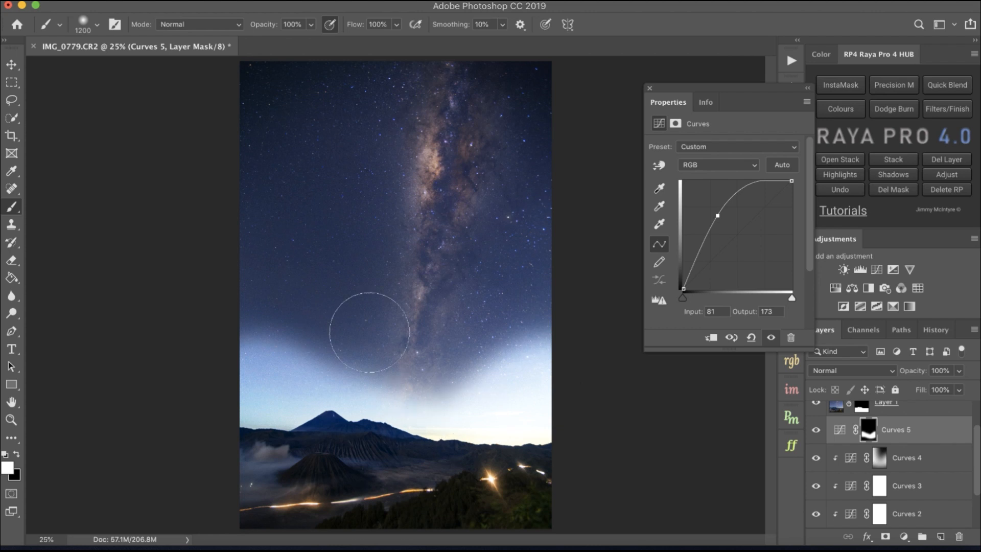
left_click(344, 1)
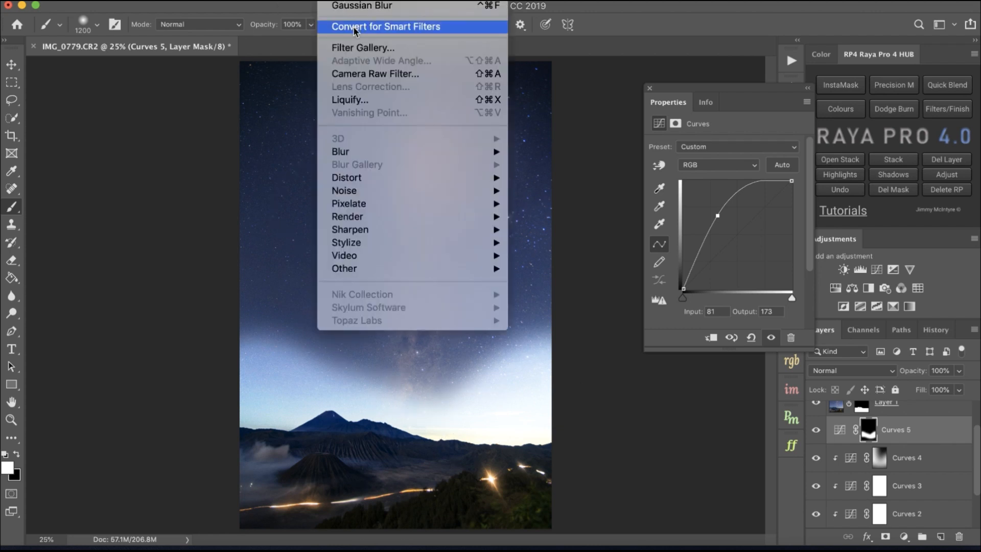
left_click(356, 9)
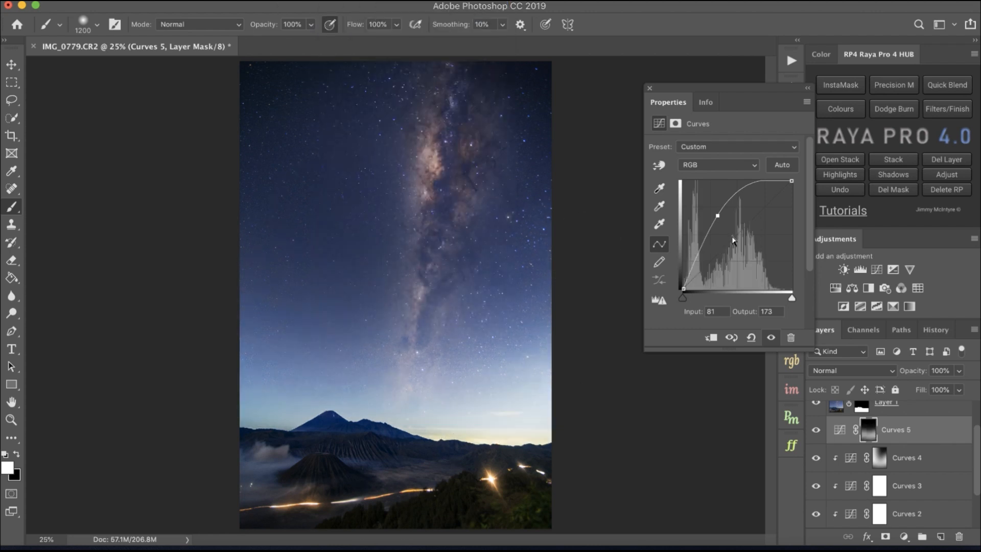
Step: Darken the Curves 5 RGB curve to input 137, output 92, and lift its Blue curve slightly to input 113, output 131
left_click_drag(718, 216, 742, 251)
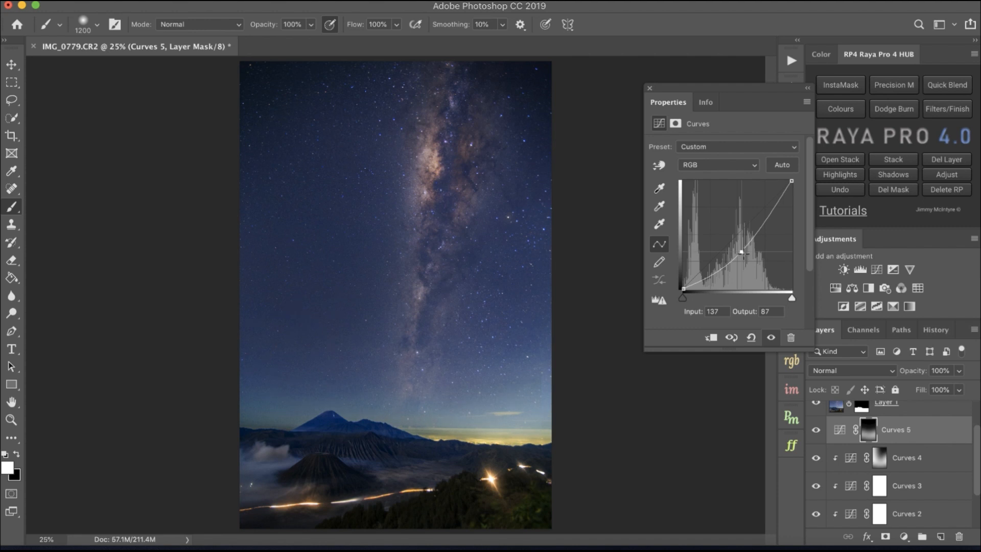
left_click(718, 165)
left_click(711, 194)
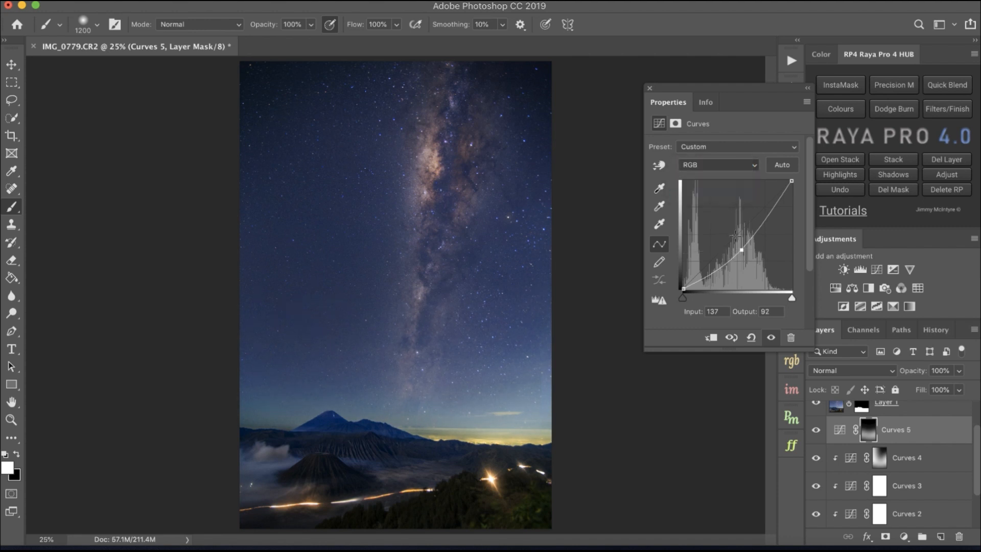
left_click_drag(729, 243, 730, 230)
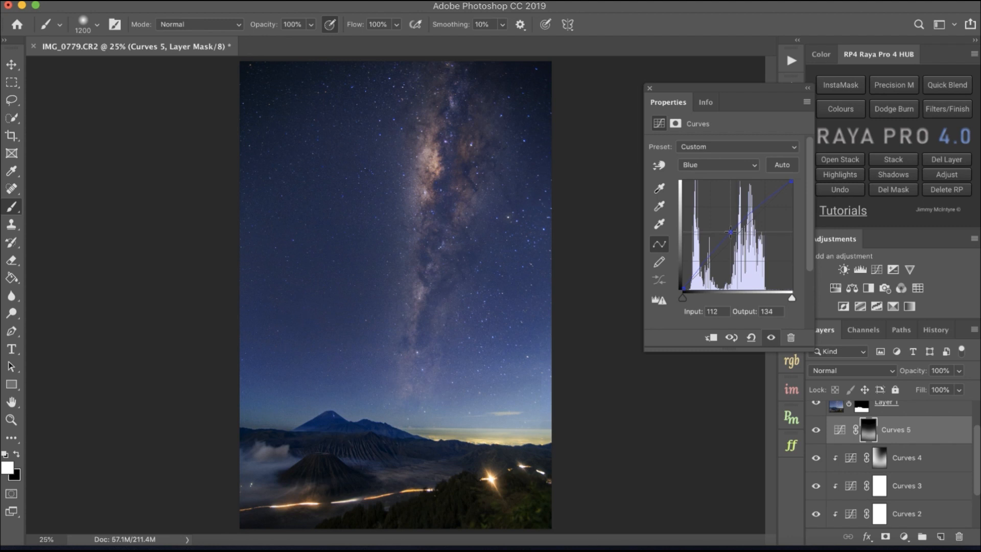
left_click(718, 165)
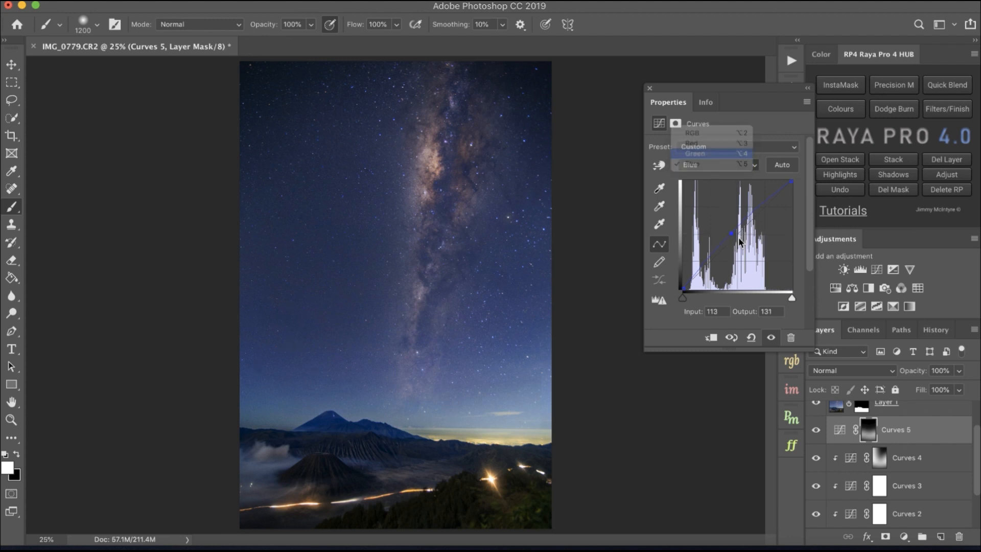
left_click(718, 153)
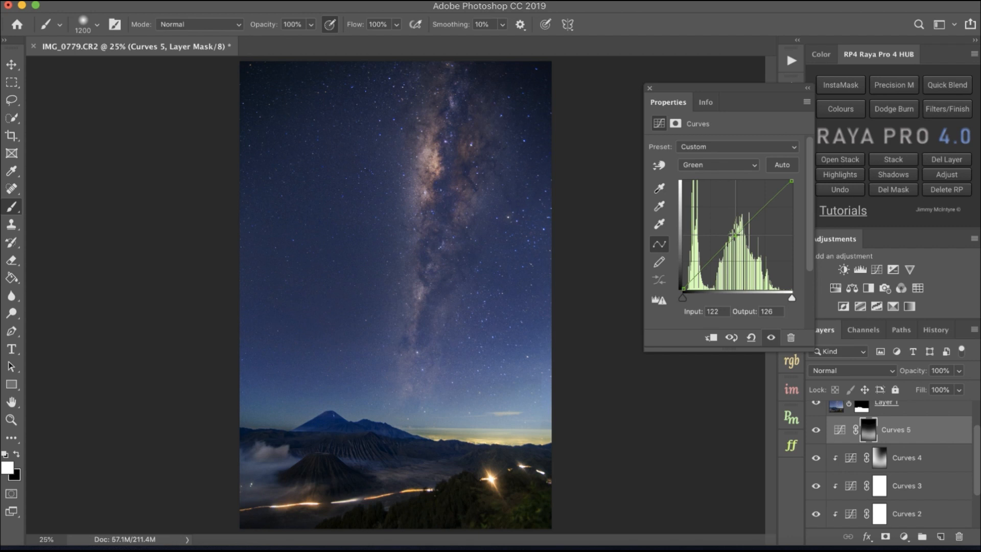
left_click(650, 89)
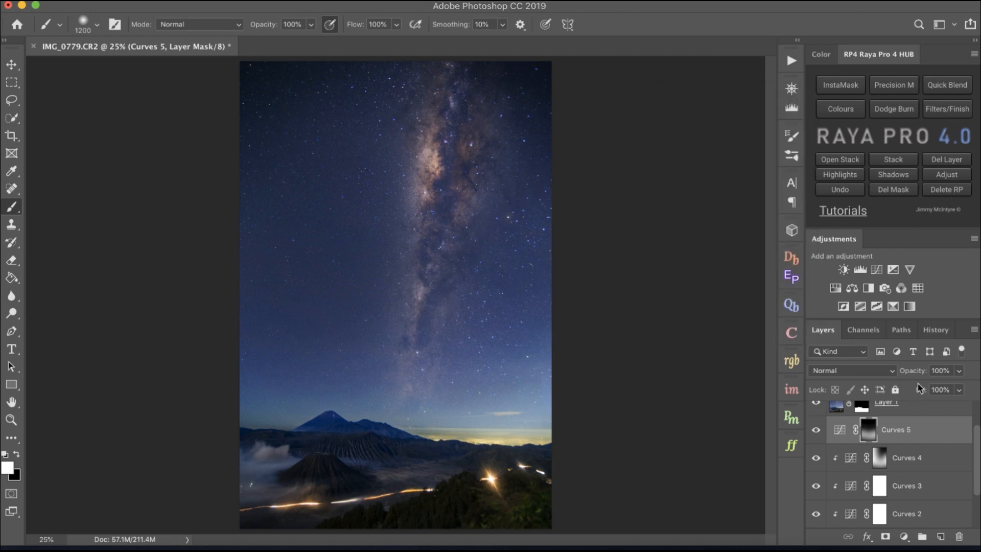
Step: Clip the Curves 5 adjustment to the layers beneath it
scroll(913, 460, "down", 1)
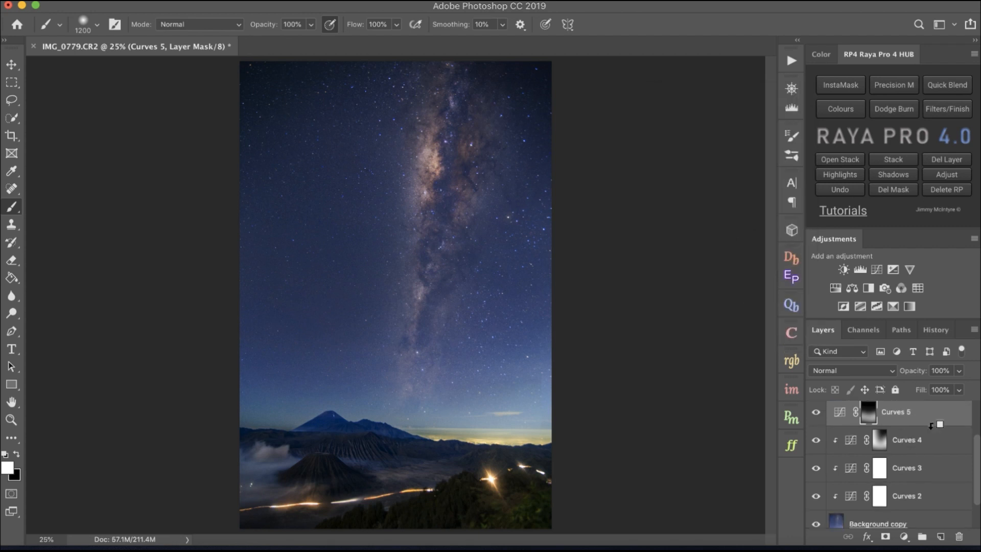
left_click(935, 424, "alt")
scroll(942, 415, "up", 3)
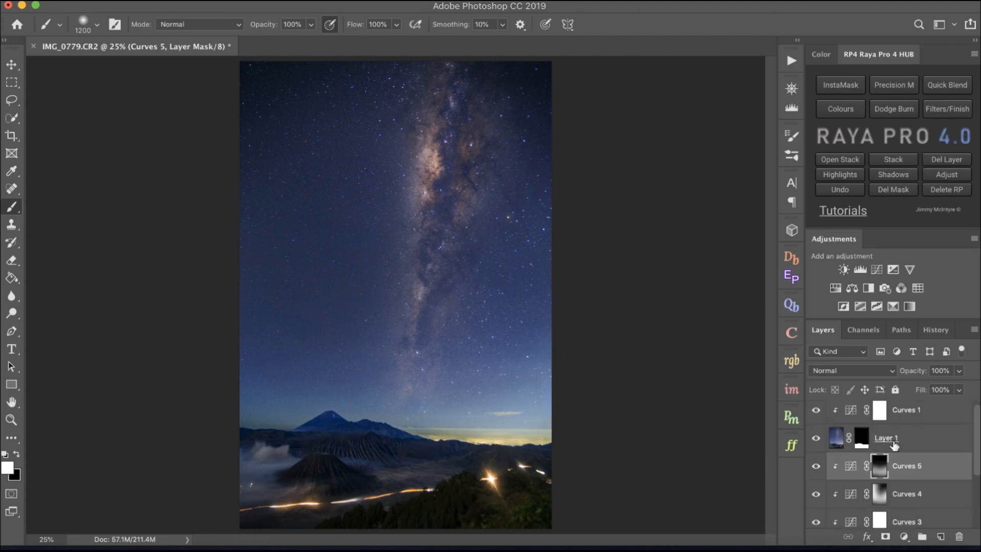
Step: Add a Color Balance adjustment above Curves 1 and clip it to the foreground layer
left_click(905, 415)
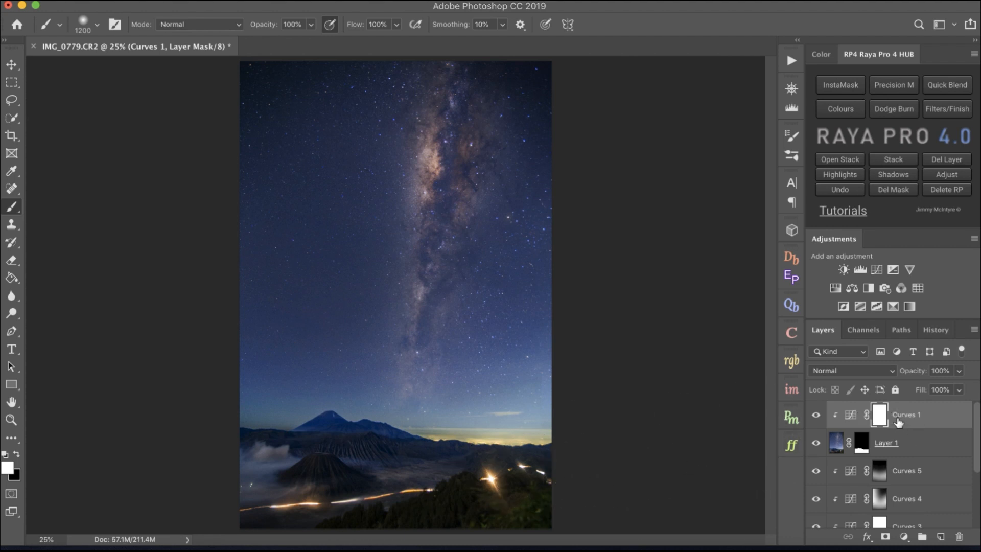
left_click(853, 289)
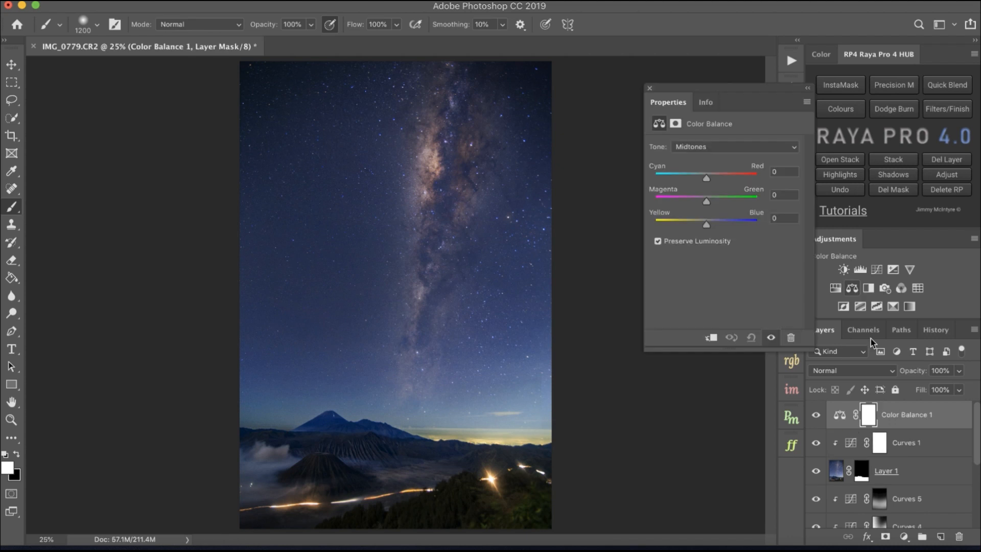
left_click(947, 425, "alt")
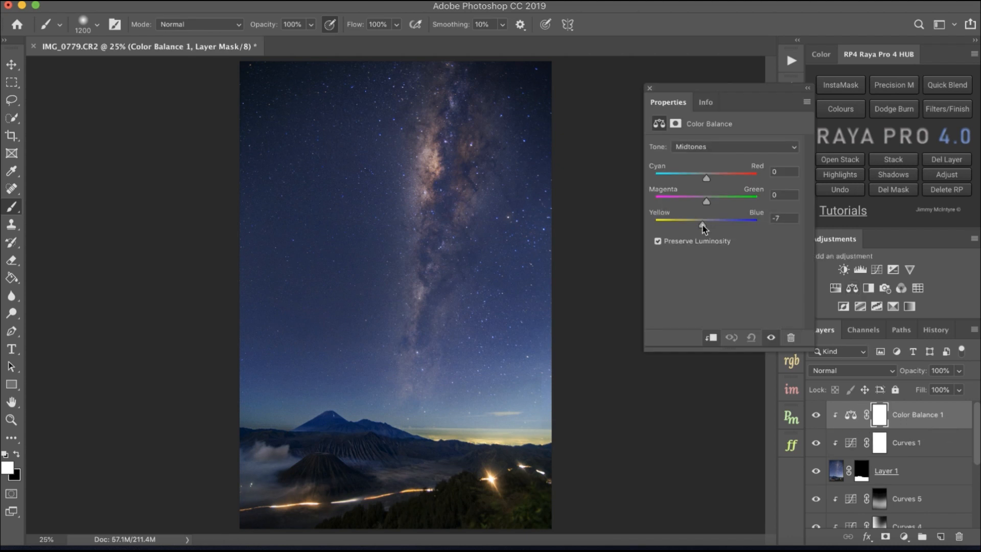
Step: Shift the Color Balance midtones slightly toward blue and fine-tune the yellow-blue balance of the highlights
left_click_drag(703, 225, 710, 225)
left_click_drag(711, 224, 713, 225)
left_click(710, 147)
left_click(711, 157)
left_click_drag(700, 227, 704, 227)
left_click(648, 89)
Step: Select the Background copy layer and set up the Dodge tool with the Highlights range and a 1000-pixel brush
scroll(890, 444, "down", 3)
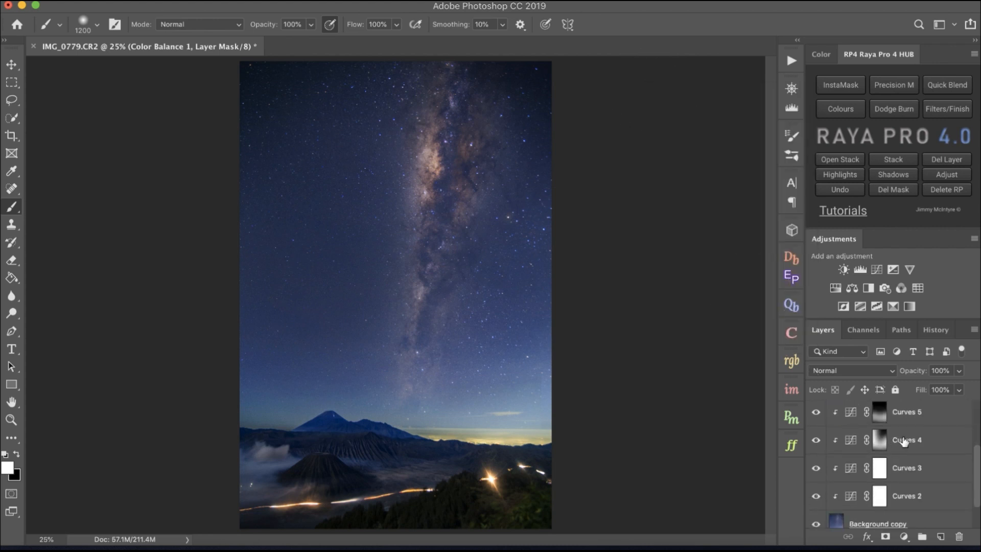
scroll(904, 441, "down", 2)
left_click(895, 513)
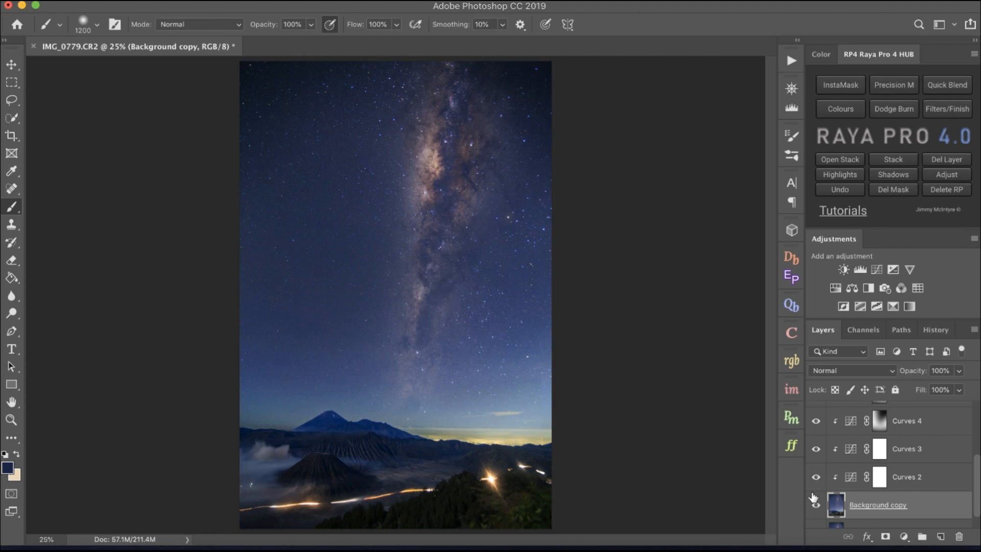
left_click(39, 311)
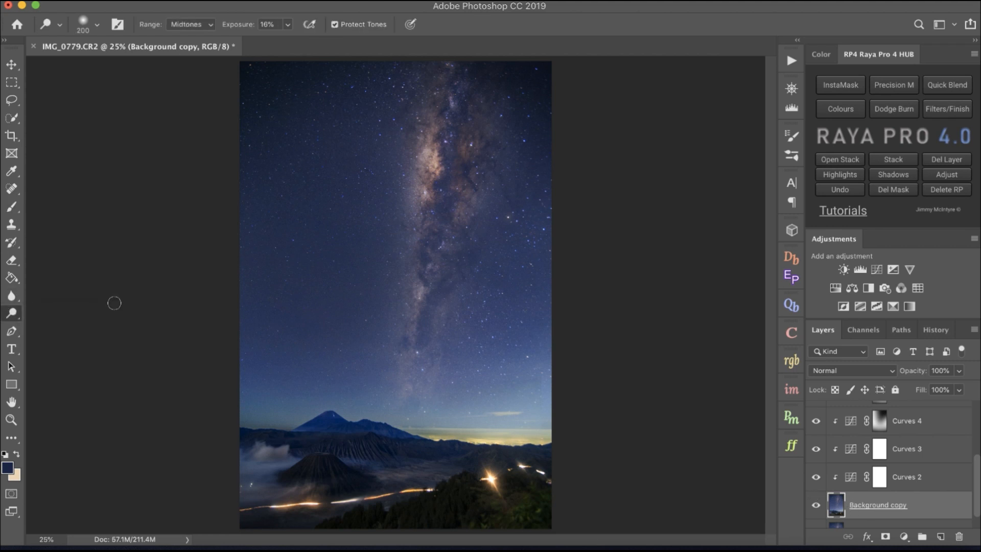
left_click(202, 25)
left_click(202, 35)
key("bracketright")
key("bracketright")
key("bracketright")
key("bracketright")
key("bracketright")
key("bracketright")
key("bracketright")
key("bracketright")
key("bracketright")
Step: Try dodging the Milky Way core at 3% exposure
left_click(288, 25)
left_click_drag(288, 43, 284, 42)
left_click(431, 211)
left_click_drag(431, 210, 439, 201)
key("super+z")
Step: Raise the Dodge exposure to 6% and brighten the highlights along the Milky Way core
left_click(287, 26)
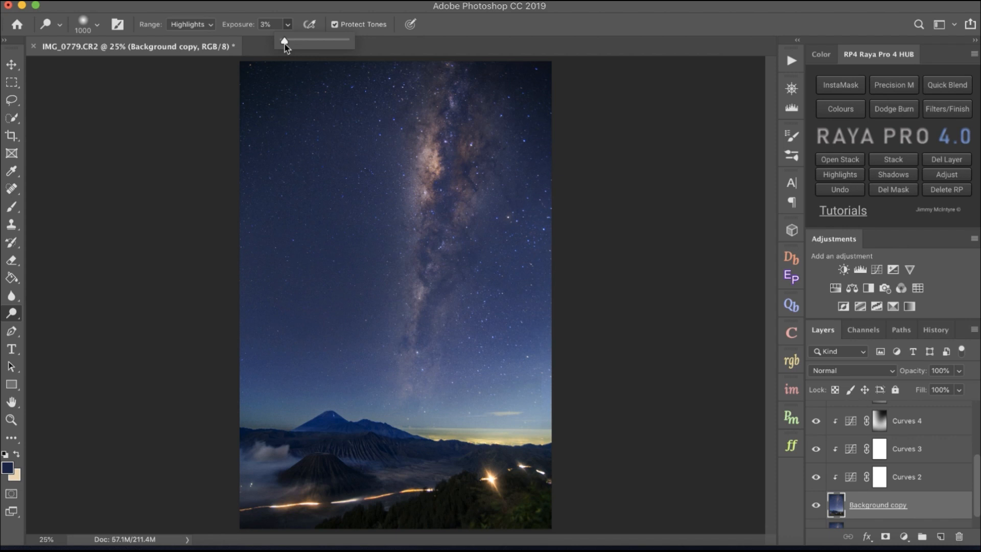
left_click_drag(284, 44, 286, 44)
left_click(442, 161)
mouse_move(442, 161)
left_mouse_down()
mouse_move(449, 192)
mouse_move(458, 99)
mouse_move(467, 100)
mouse_move(441, 214)
left_mouse_up()
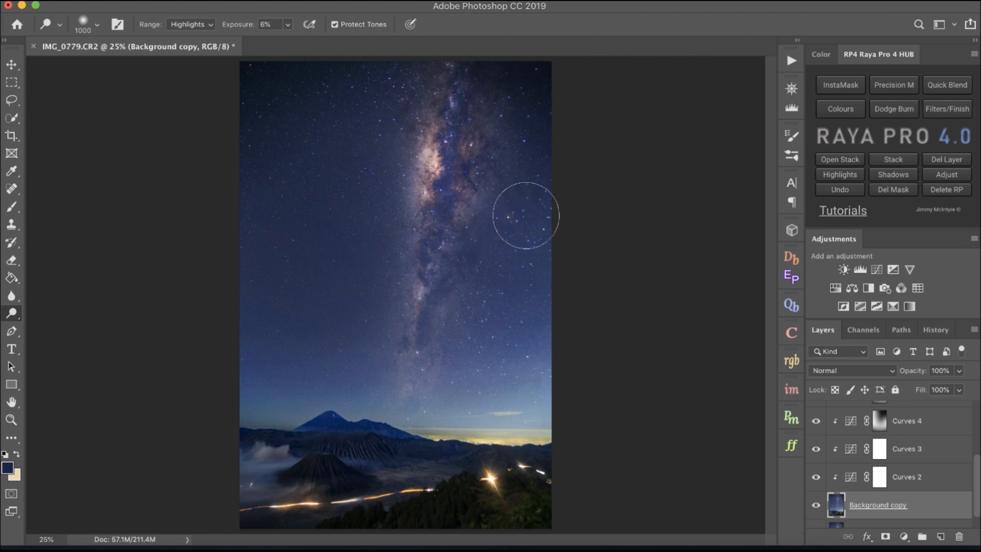
Step: Reduce the Dodge brush to 250 pixels while brightening the upper Milky Way and the bright stars right of it
key("bracketleft")
key("bracketleft")
key("bracketleft")
key("bracketleft")
key("bracketleft")
key("bracketleft")
key("bracketleft")
key("bracketleft")
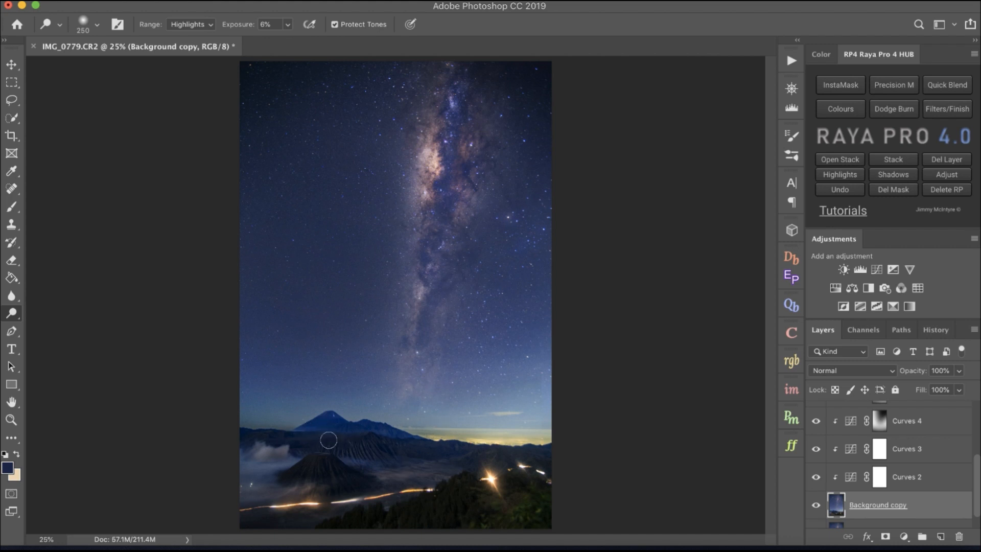
Step: Refine the Color Balance 1 midtones, setting yellow-blue to +2 and shifting cyan-red slightly toward cyan
scroll(890, 452, "up", 5)
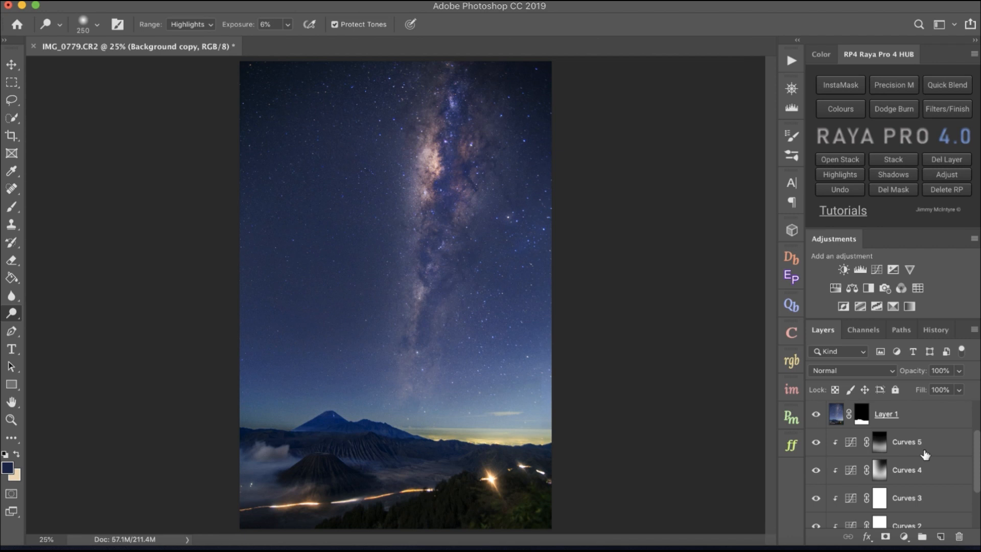
left_click(915, 418)
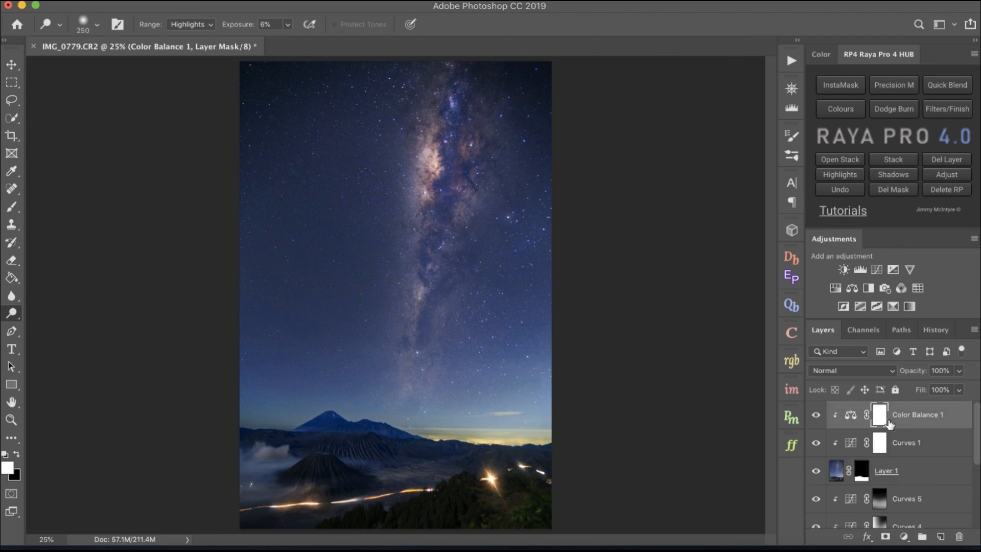
double_click(850, 414)
left_click_drag(710, 225, 706, 225)
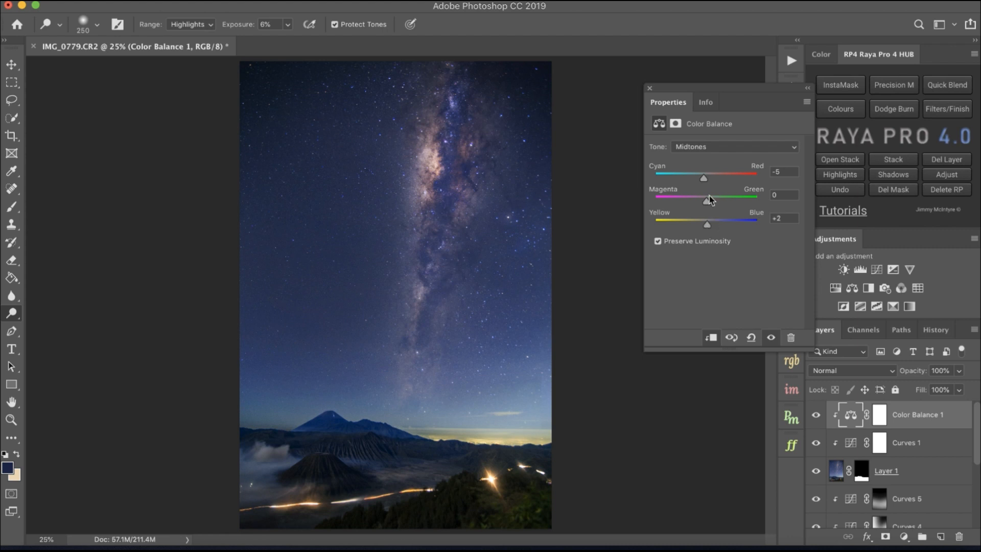
left_click_drag(704, 179, 705, 179)
left_click(649, 88)
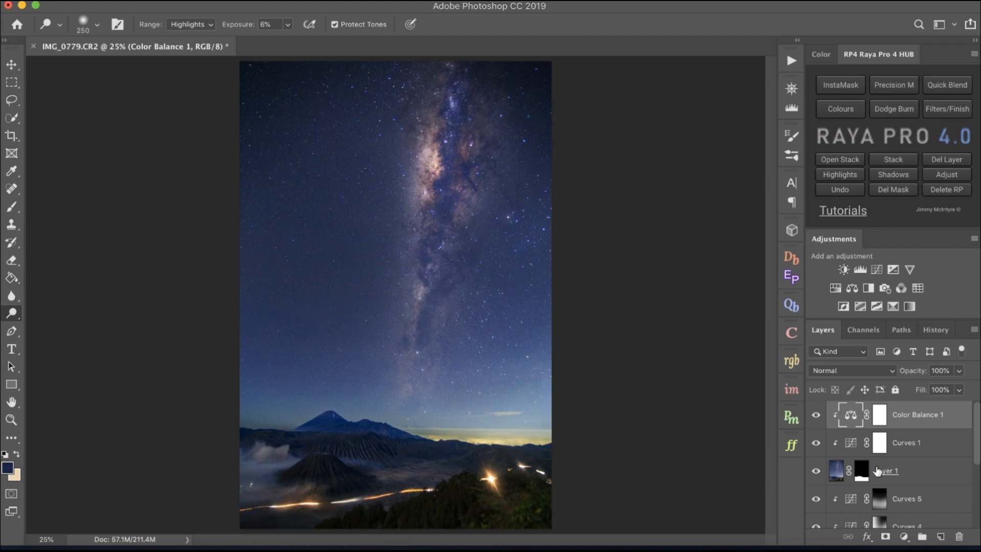
Step: Select the Layer 1 image and get the Clone Stamp ready for retouching the light trail below the volcano
left_click(877, 481)
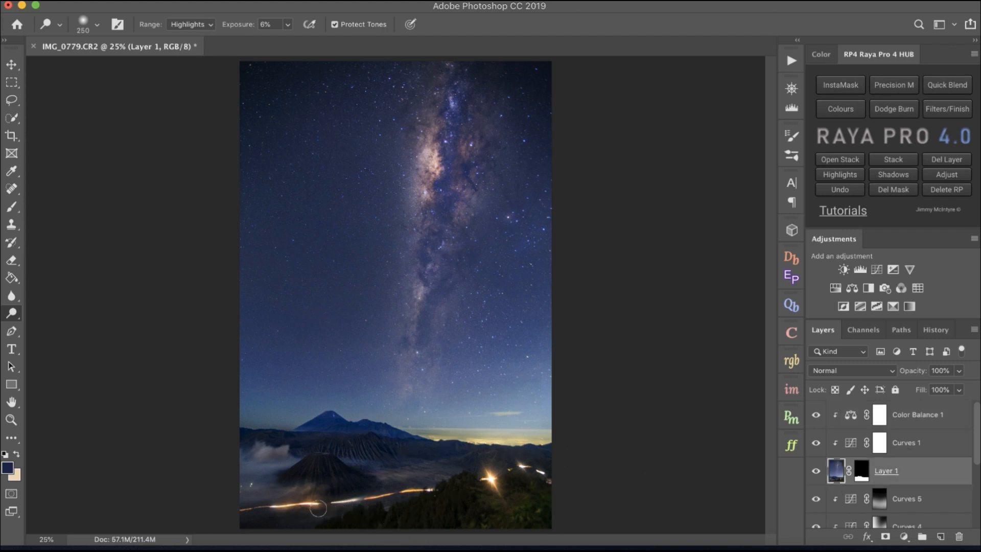
key("bracketright")
key("bracketright")
key("bracketright")
key("bracketleft")
key("bracketleft")
key("bracketleft")
key("bracketleft")
key("bracketleft")
key("bracketleft")
key("super+equal")
key("super+equal")
key("super+equal")
scroll(310, 500, "down", 8)
scroll(337, 373, "down", 3)
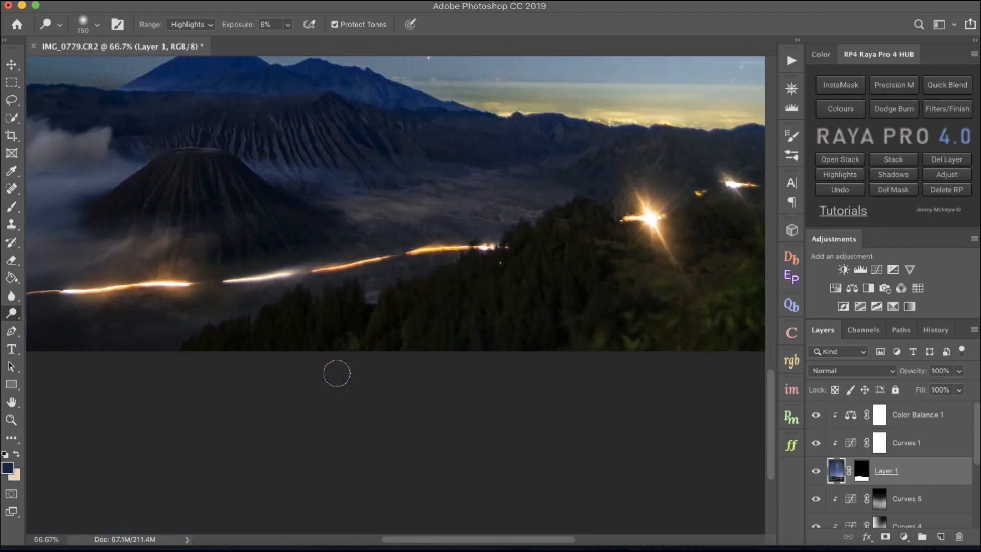
scroll(336, 373, "left", 8)
scroll(337, 373, "up", 3)
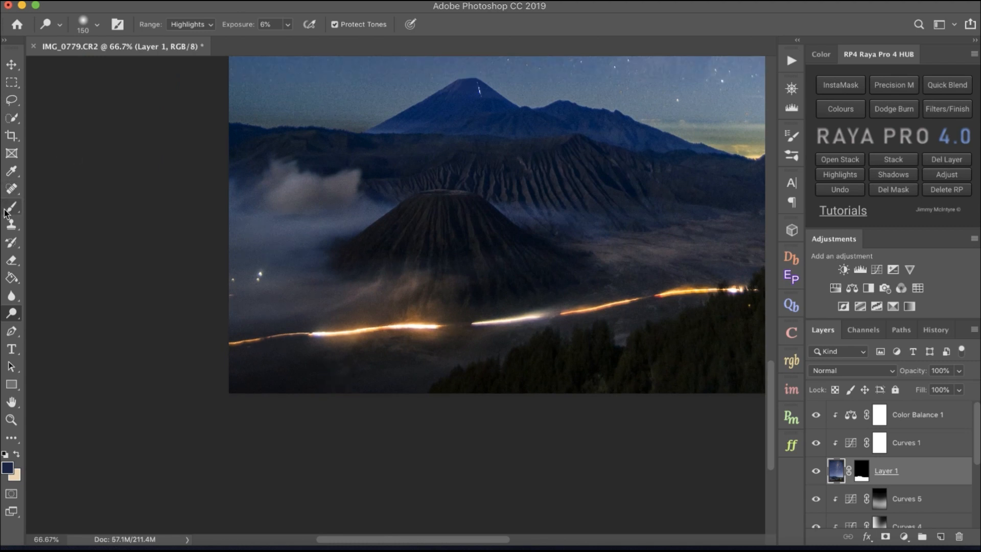
left_click(9, 224)
Step: Try cloning over the gap in the light trail with a 500-pixel brush
mouse_move(409, 325)
left_mouse_down()
mouse_move(432, 317)
mouse_move(446, 328)
left_mouse_up()
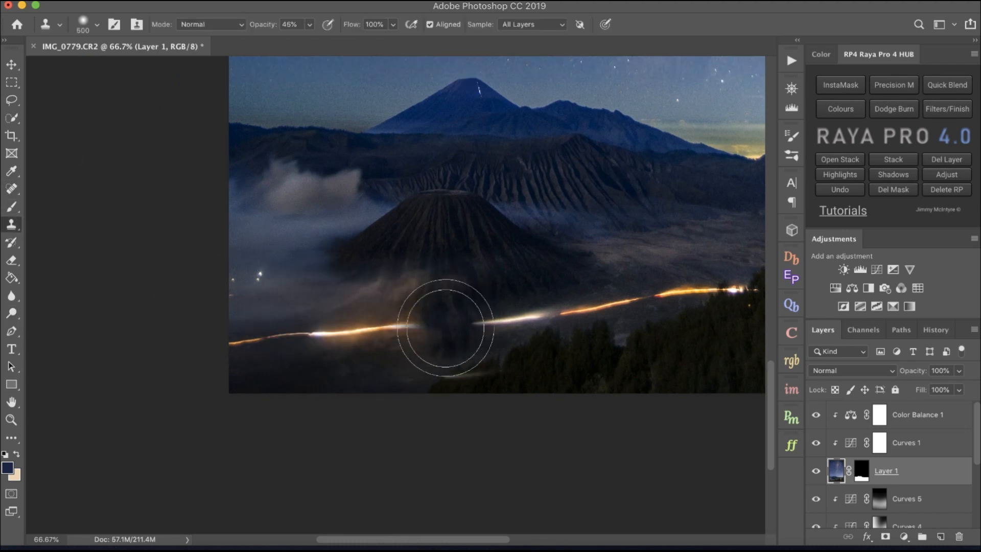
scroll(446, 328, "down", 3)
key("bracketleft")
key("bracketleft")
key("bracketleft")
key("bracketleft")
key("bracketleft")
key("bracketleft")
key("bracketleft")
scroll(447, 327, "up", 1)
key("super+z")
Step: Clone the orange light trail across the gap below the volcano with a 45-pixel brush at 90% opacity
key("bracketleft")
key("bracketleft")
key("bracketleft")
key("bracketleft")
key("bracketleft")
key("bracketleft")
key("bracketleft")
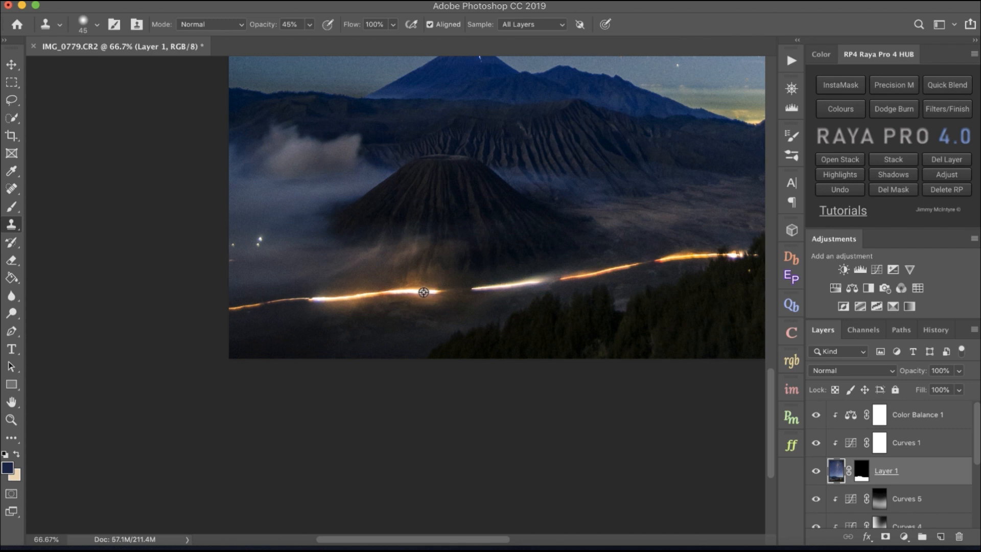
left_click(309, 24)
left_click_drag(309, 40, 345, 46)
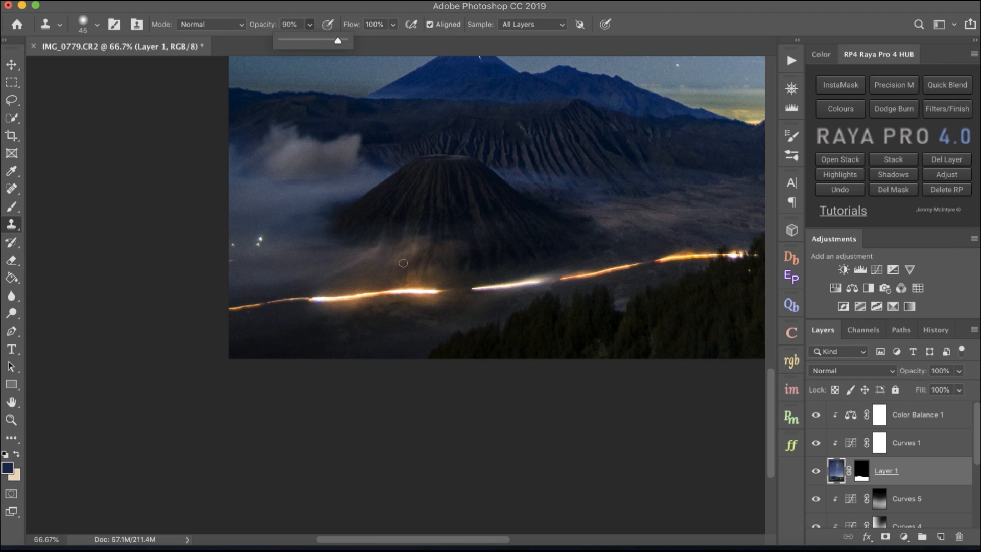
left_click(442, 293)
left_click_drag(442, 293, 462, 291)
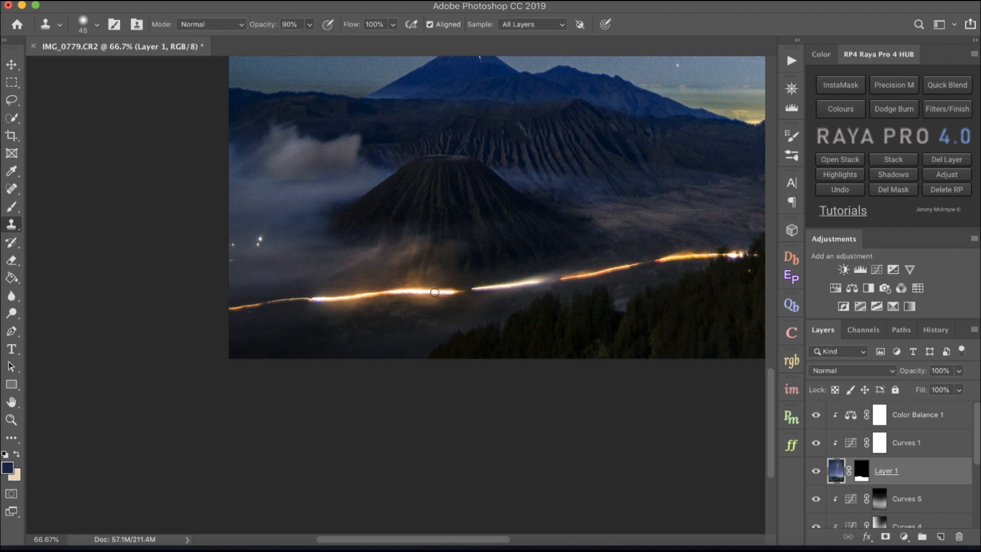
left_click_drag(454, 291, 465, 291)
left_click(450, 292, "alt")
Step: Switch to the Spot Healing Brush and reduce its size to 30 pixels
left_click(13, 190)
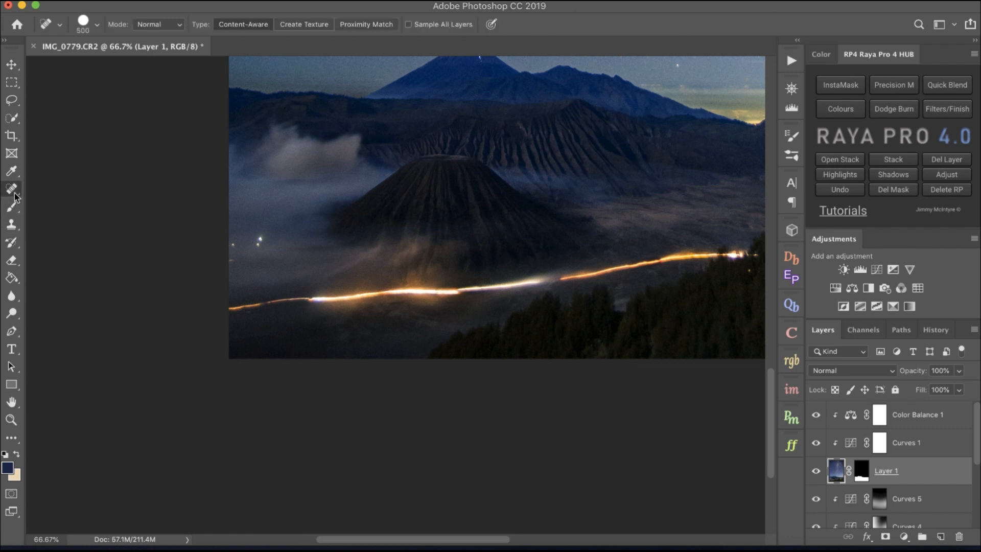
key("bracketleft")
key("bracketleft")
key("bracketleft")
key("bracketleft")
key("bracketleft")
key("bracketleft")
key("bracketleft")
key("bracketleft")
key("bracketleft")
key("bracketleft")
key("bracketleft")
key("bracketleft")
key("bracketleft")
key("bracketleft")
Step: Retouch the dark patch just beneath the joined light trail with the Clone Stamp and the Spot Healing Brush
left_click(11, 225)
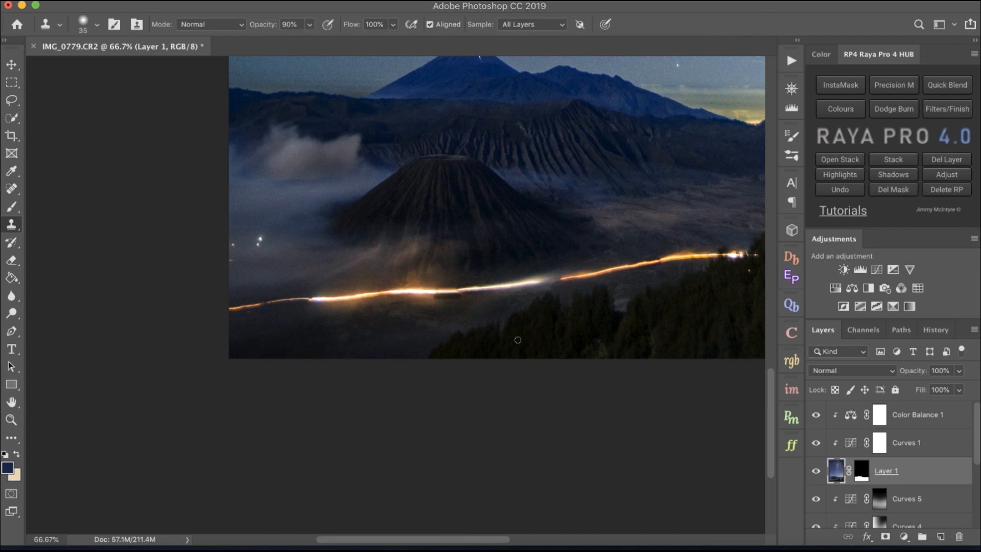
left_click(448, 296)
left_click(12, 189)
left_click_drag(433, 297, 459, 295)
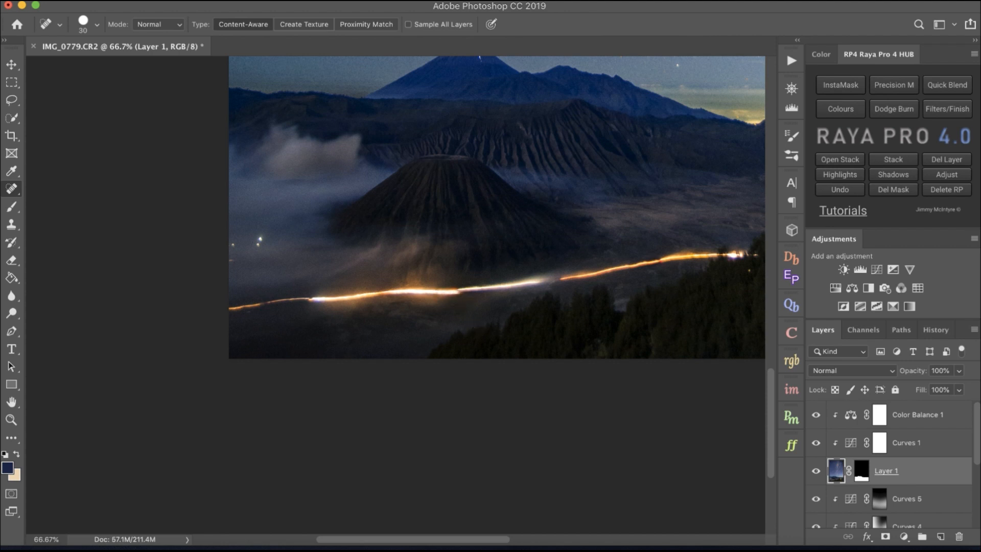
Step: Set the Clone Stamp opacity to 38% and blend the glow just below the joined light trail
left_click(11, 224)
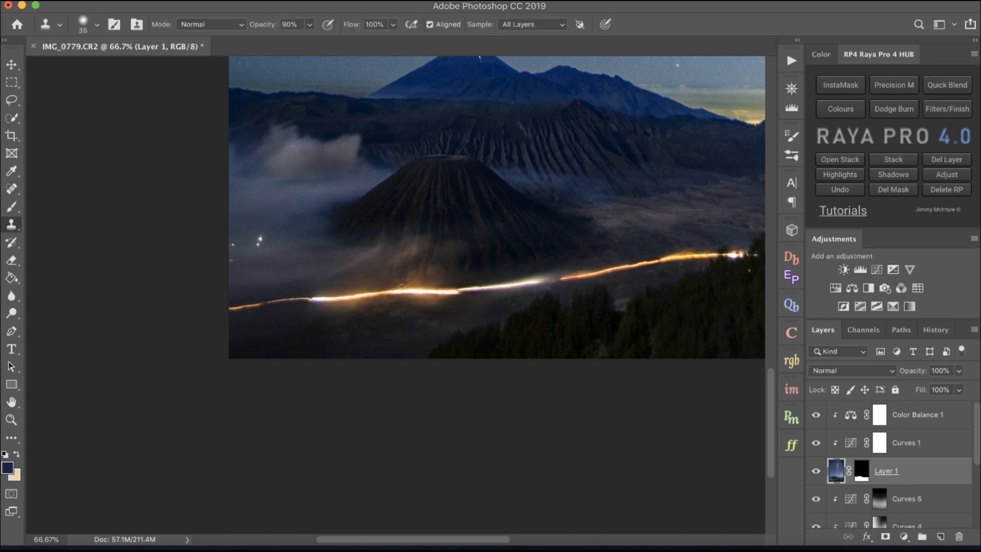
left_click(311, 25)
left_click_drag(280, 46, 277, 47)
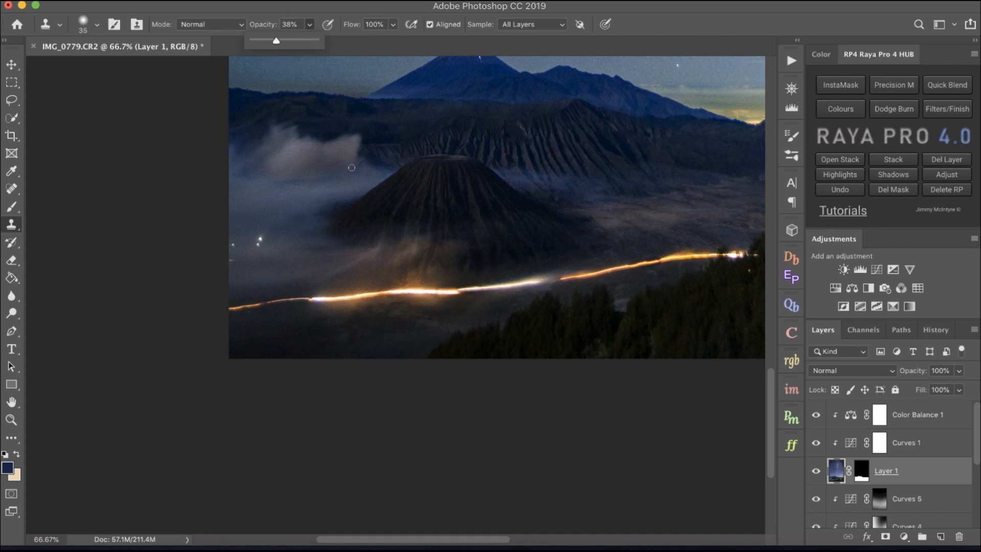
left_click(442, 300)
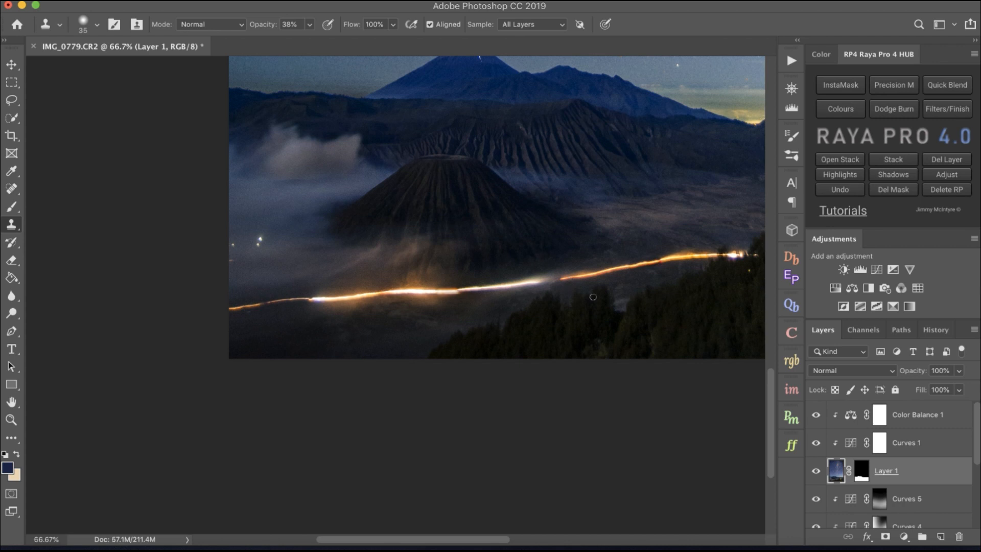
key("super+minus")
key("super+minus")
key("super+minus")
key("super+minus")
key("super+minus")
key("super+minus")
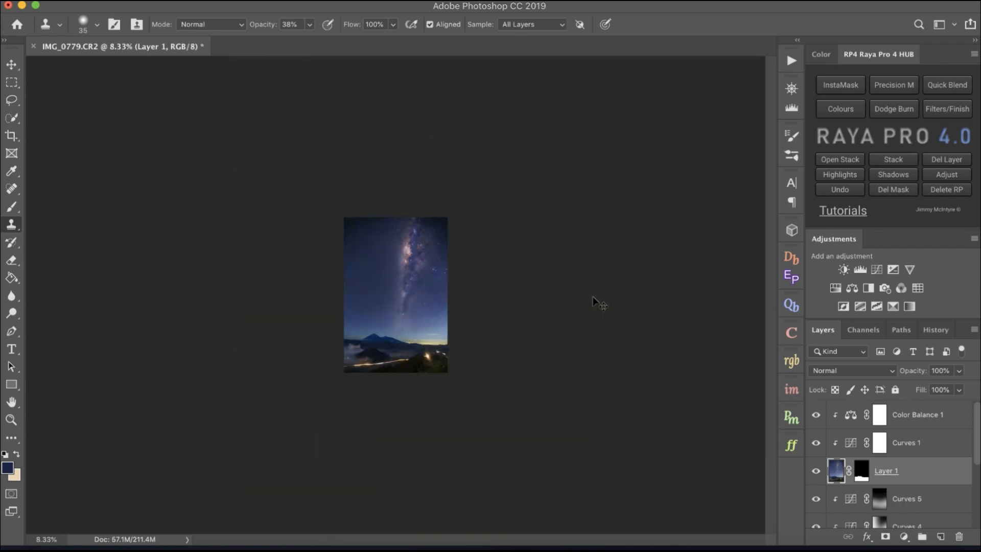
Step: Examine the overall balance of the sky and retouched foreground across the whole photo
key("super+equal")
key("super+equal")
key("super+equal")
key("super+equal")
key("super+equal")
key("super+minus")
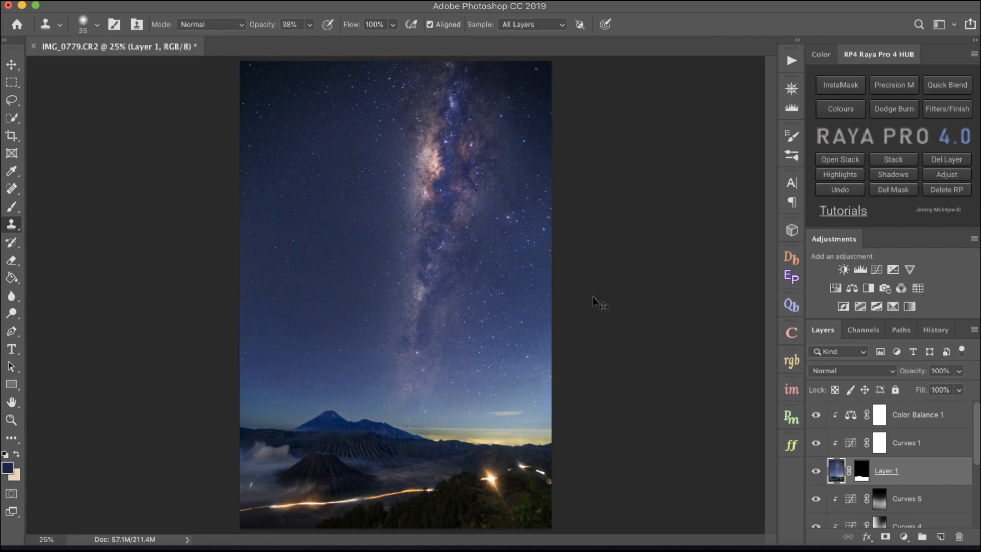
key("super+equal")
key("super+minus")
key("super+equal")
key("super+minus")
key("super+equal")
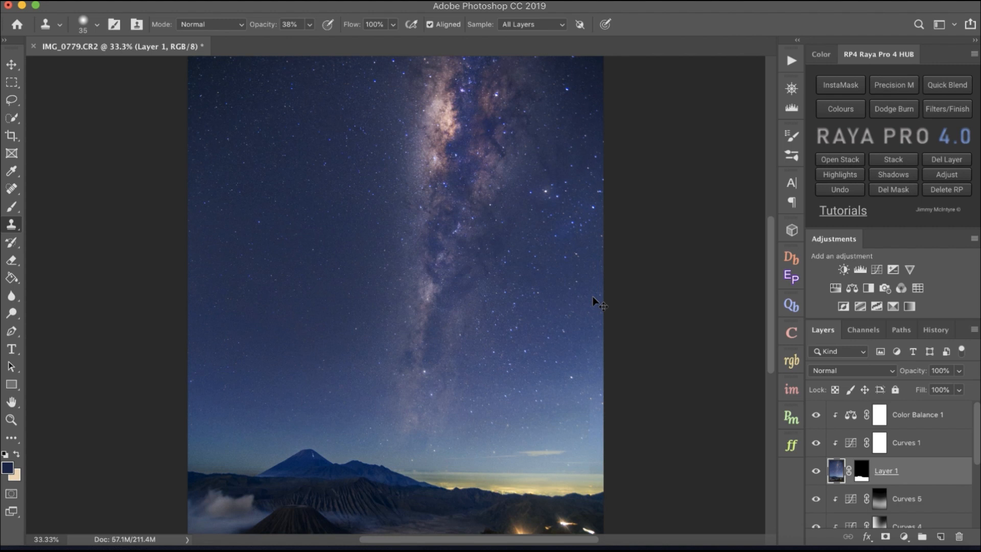
key("super+minus")
key("super+minus")
key("super+minus")
key("super+equal")
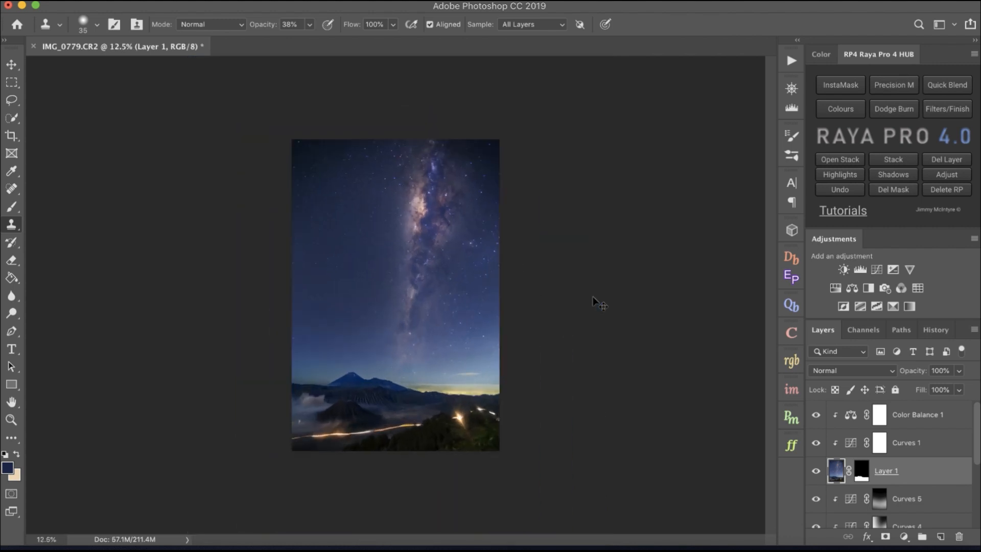
key("super+equal")
key("super+equal")
key("super+minus")
key("super+equal")
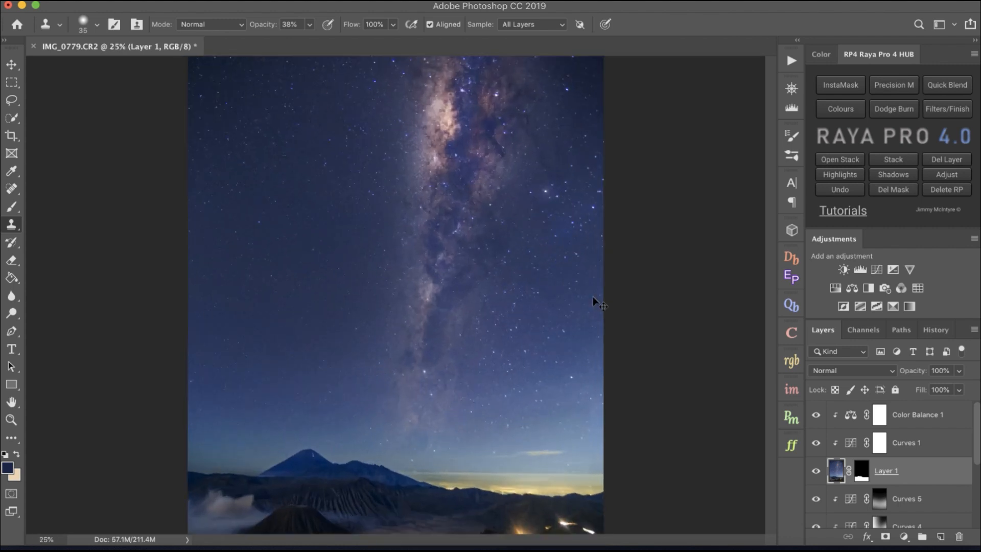
key("super+minus")
key("super+equal")
key("super+minus")
key("super+equal")
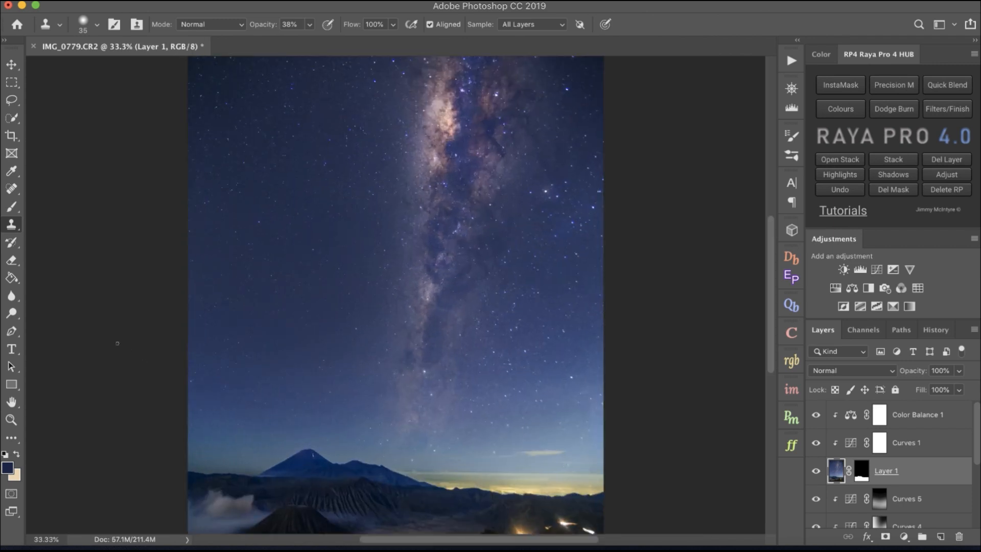
Step: Heal the small light mark near the distant volcano's summit with the Spot Healing Brush
left_click(13, 190)
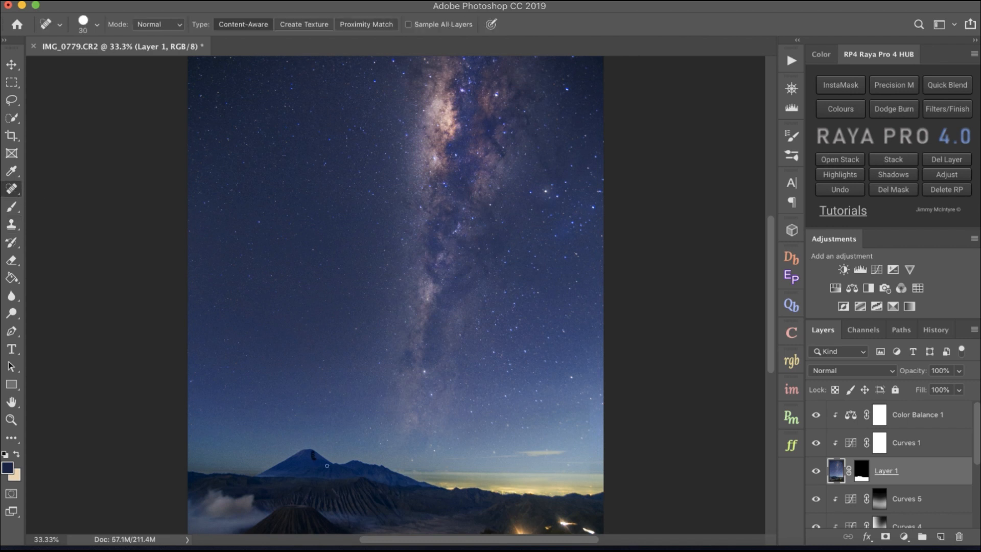
scroll(353, 469, "left", 5)
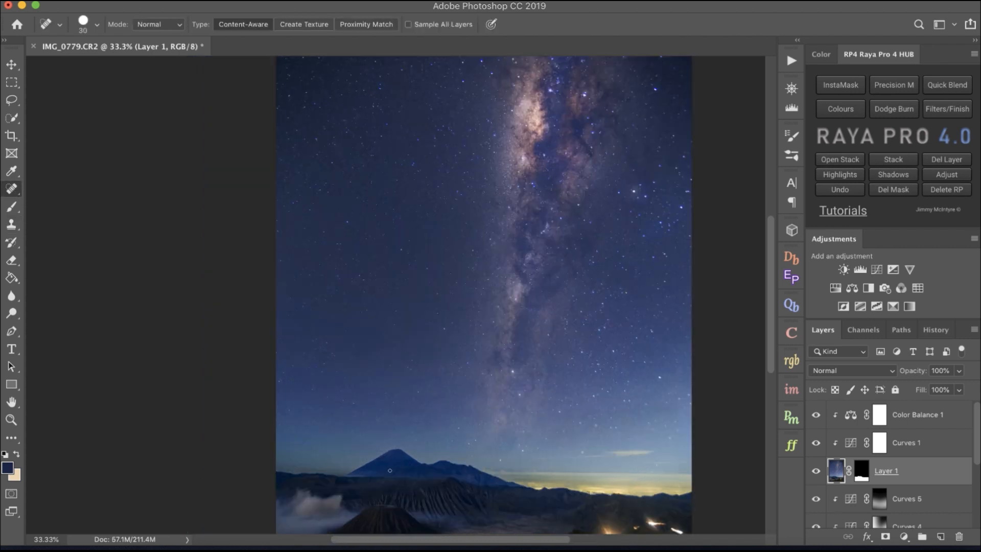
scroll(372, 479, "down", 2)
scroll(301, 509, "down", 1)
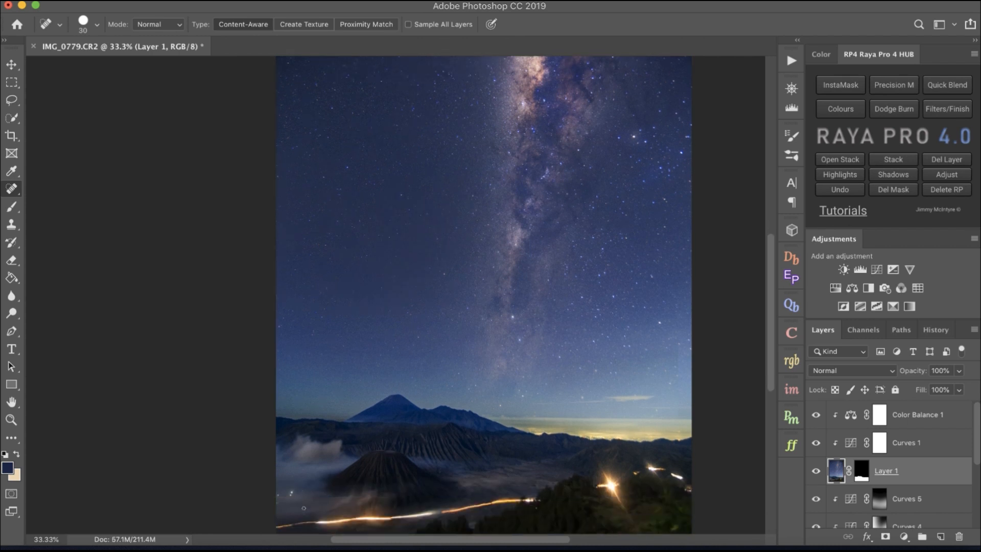
scroll(372, 492, "right", 4)
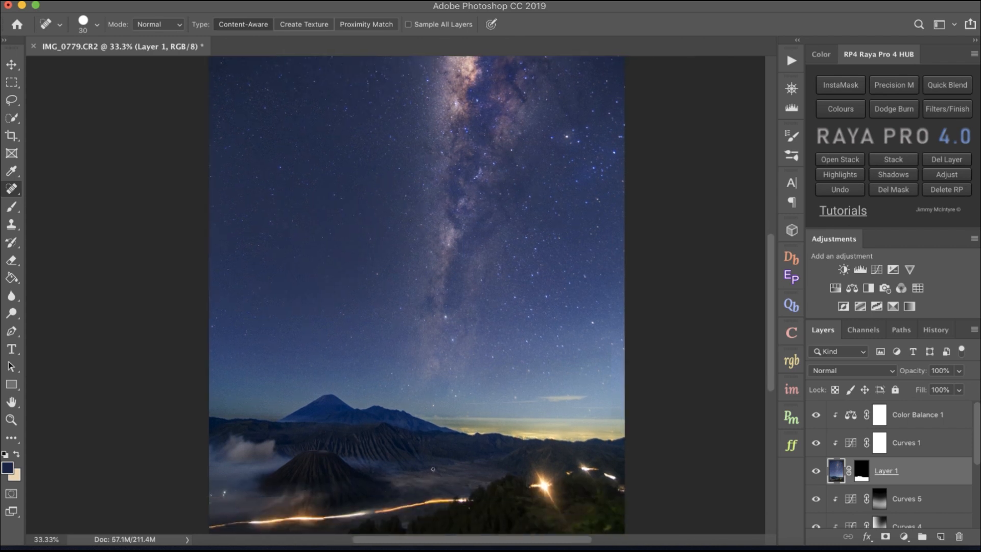
Step: Set the Dodge tool to the Midtones range with 17% exposure and a 60-pixel brush for the foreground
left_click(11, 314)
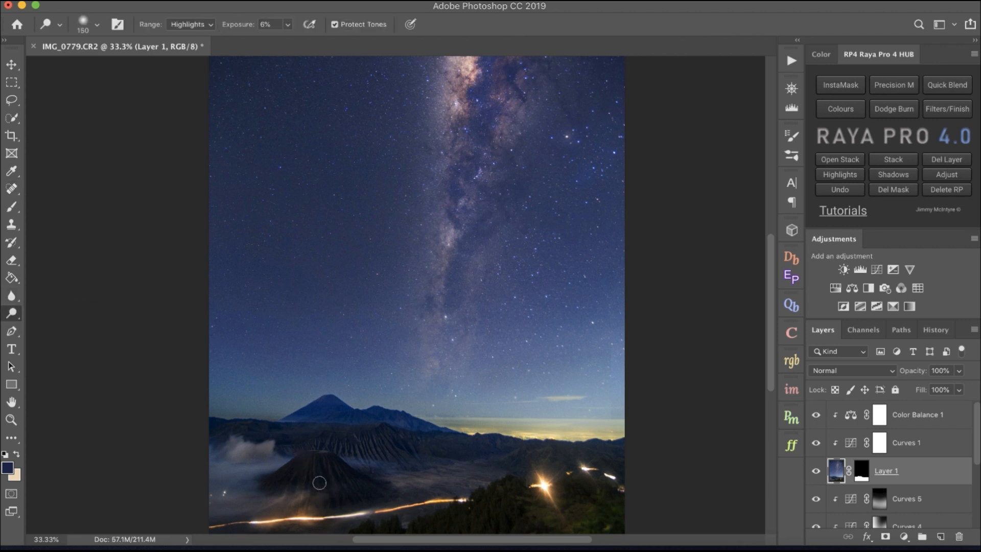
key("bracketleft")
left_click(209, 25)
left_click(188, 13)
left_click(288, 30)
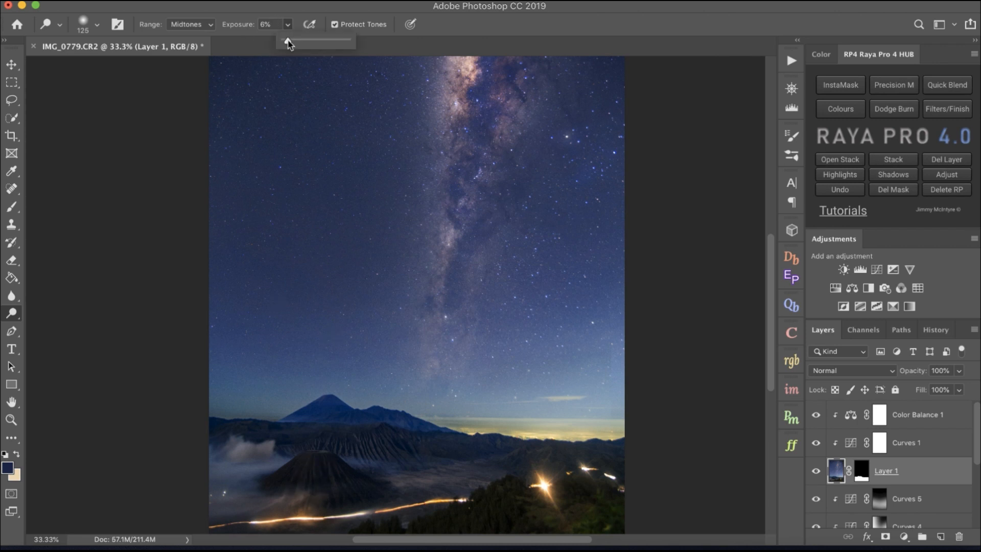
left_click_drag(287, 40, 295, 40)
key("bracketleft")
key("bracketleft")
key("bracketleft")
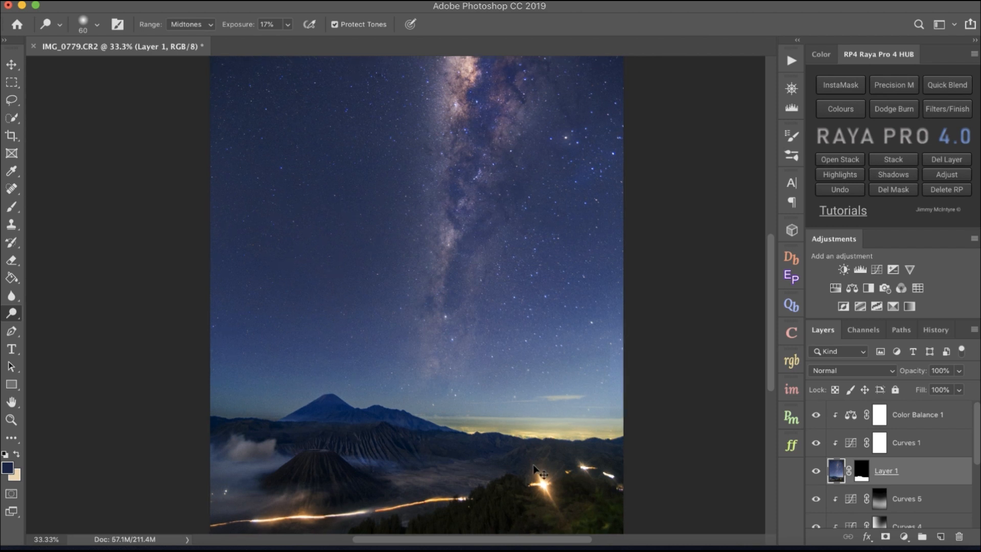
Step: Compare the full composition with closer views to check the foreground brightness against the sky
key("super+minus")
key("super+minus")
key("super+minus")
key("super+plus")
key("super+plus")
key("super+plus")
key("super+minus")
key("super+minus")
key("super+plus")
key("super+plus")
key("super+minus")
key("super+minus")
key("super+minus")
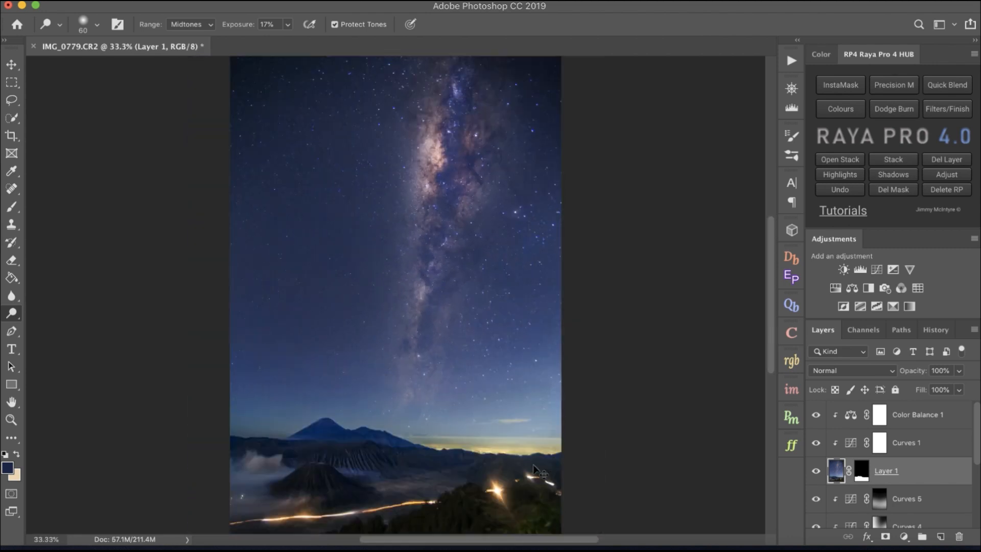
key("super+plus")
key("super+plus")
key("super+plus")
key("super+plus")
key("super+minus")
key("super+plus")
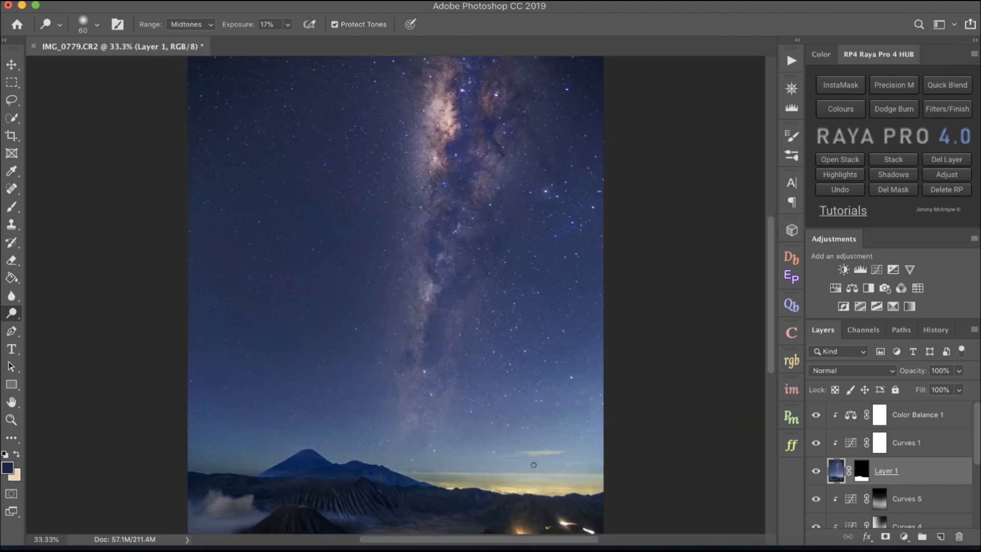
Step: Add a Color Balance adjustment above Curves 5 and clip it to the sky layers beneath
scroll(822, 453, "down", 4)
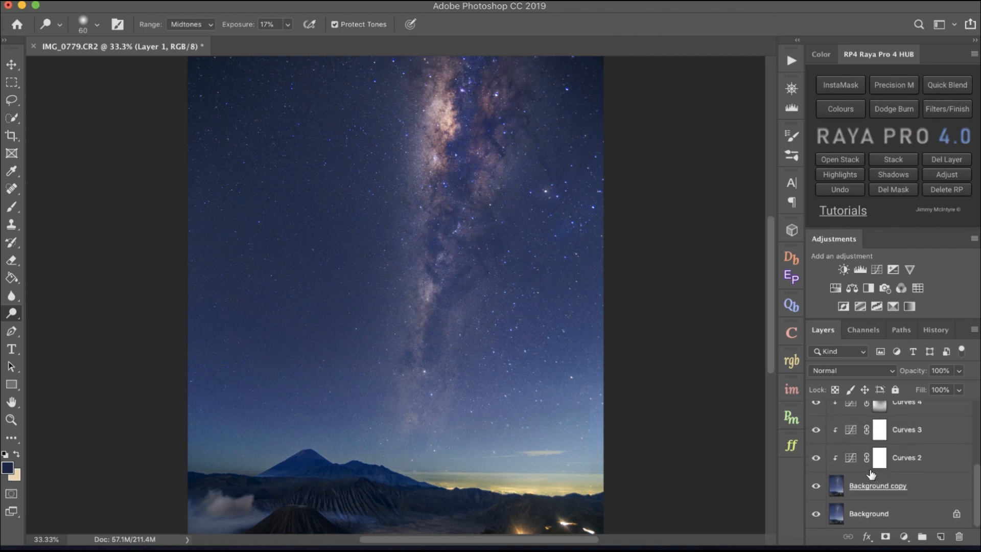
scroll(871, 475, "up", 5)
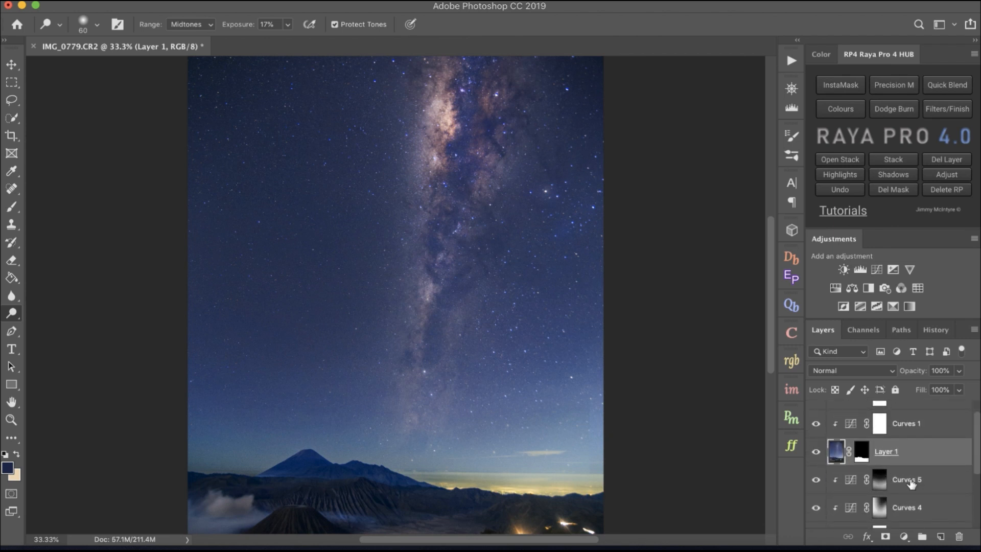
left_click(912, 484)
left_click(852, 288)
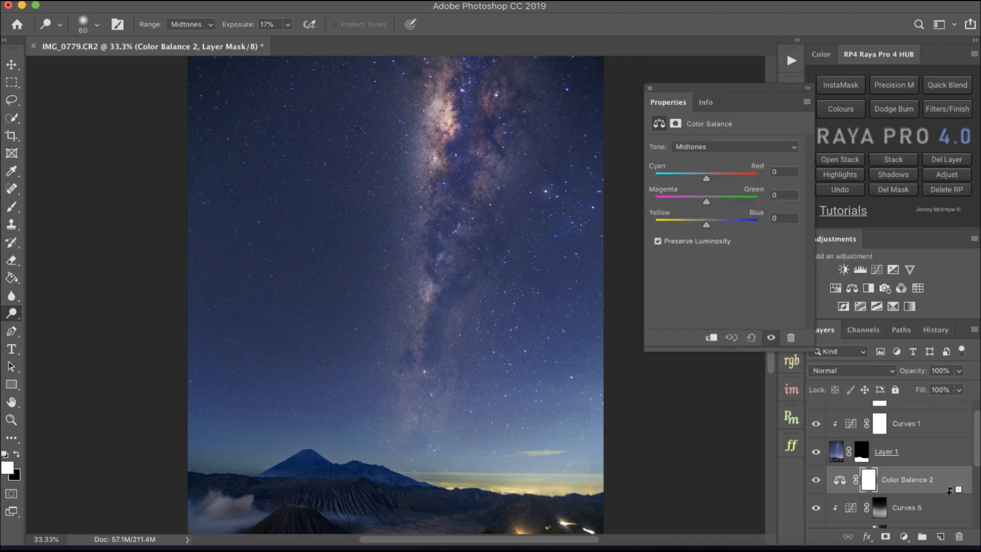
left_click(953, 493, "alt")
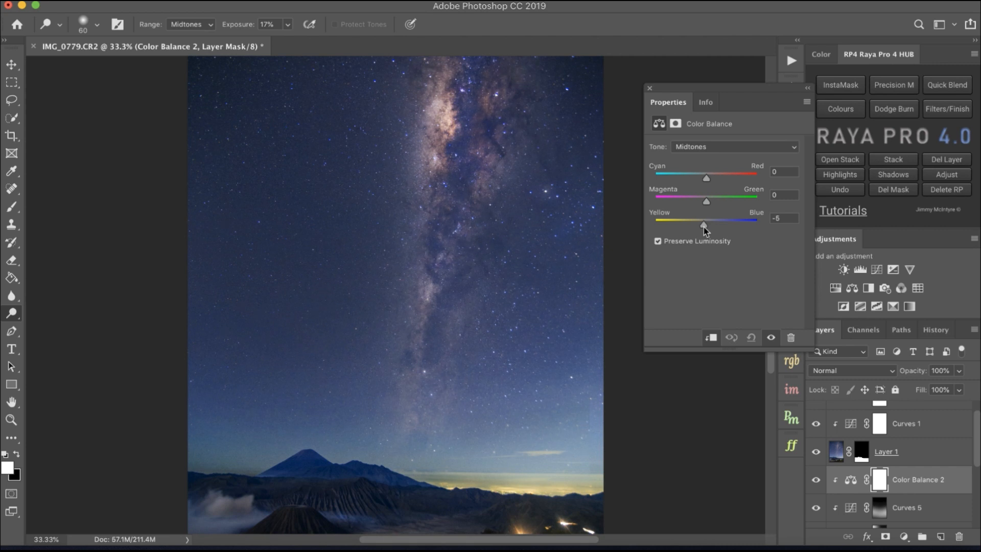
Step: Set the new Color Balance midtones to +2 on cyan–red and -2 on yellow–blue
left_click_drag(704, 227, 706, 227)
left_click_drag(704, 178, 707, 178)
scroll(505, 228, "down", 3)
scroll(505, 228, "up", 10)
scroll(505, 227, "down", 5)
scroll(505, 228, "down", 2)
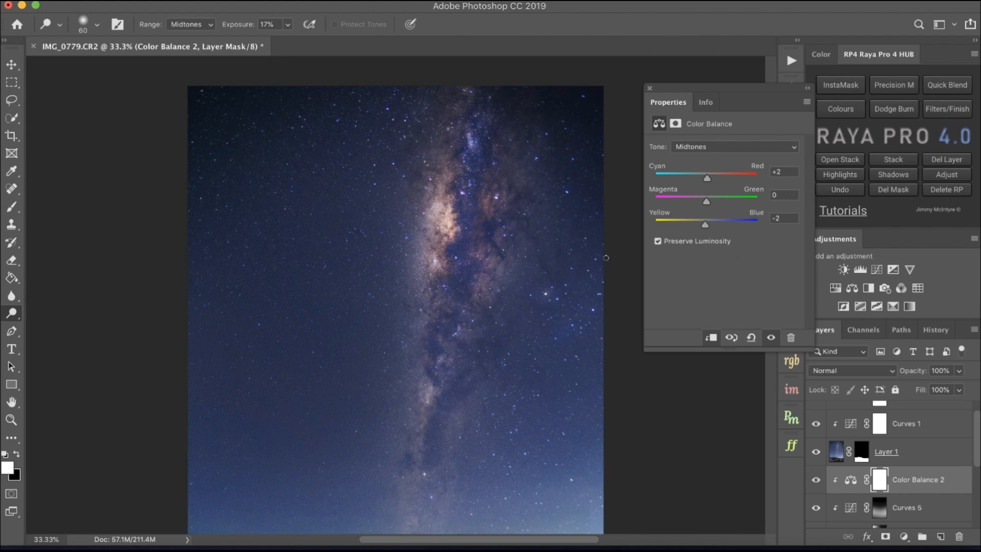
scroll(517, 231, "down", 2)
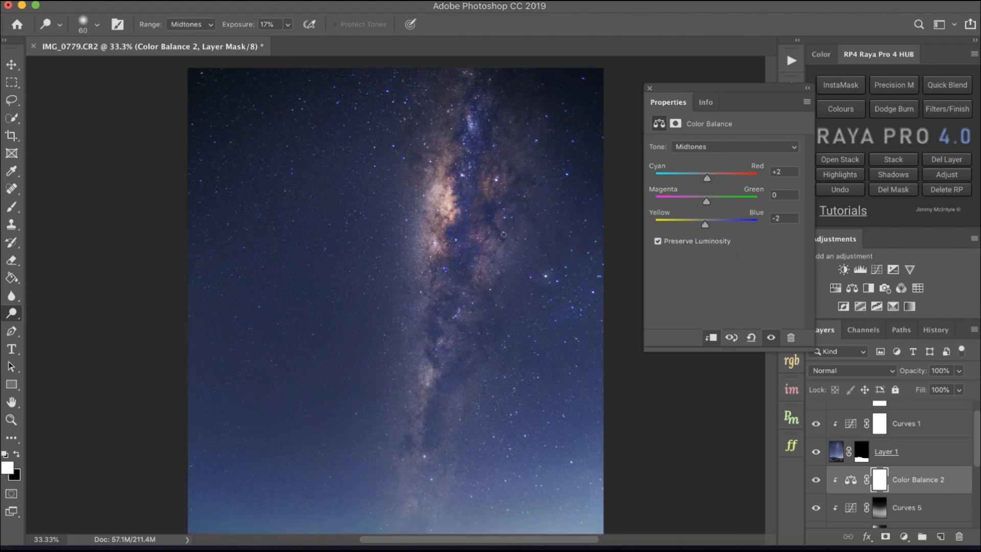
scroll(504, 235, "down", 4)
scroll(504, 234, "up", 4)
scroll(504, 235, "down", 5)
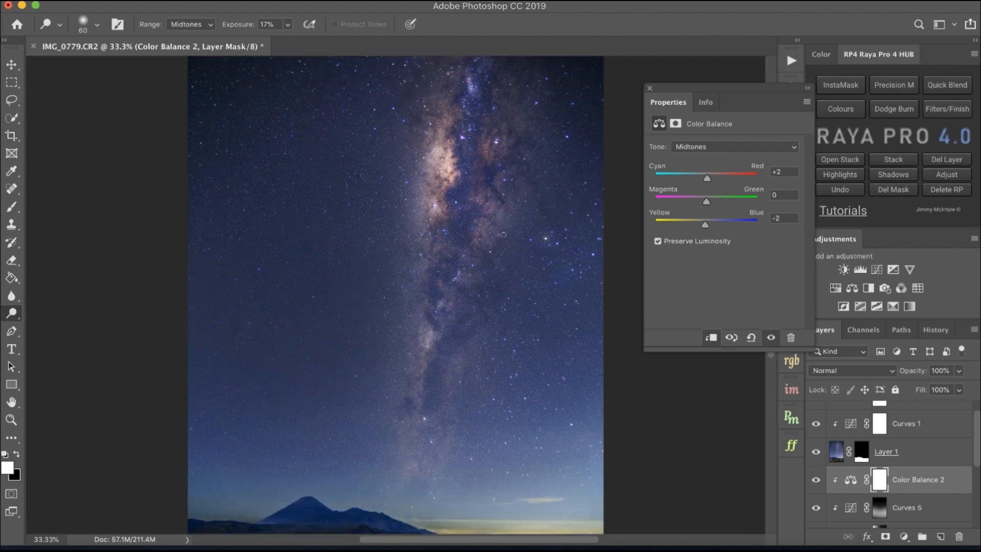
scroll(500, 235, "down", 2)
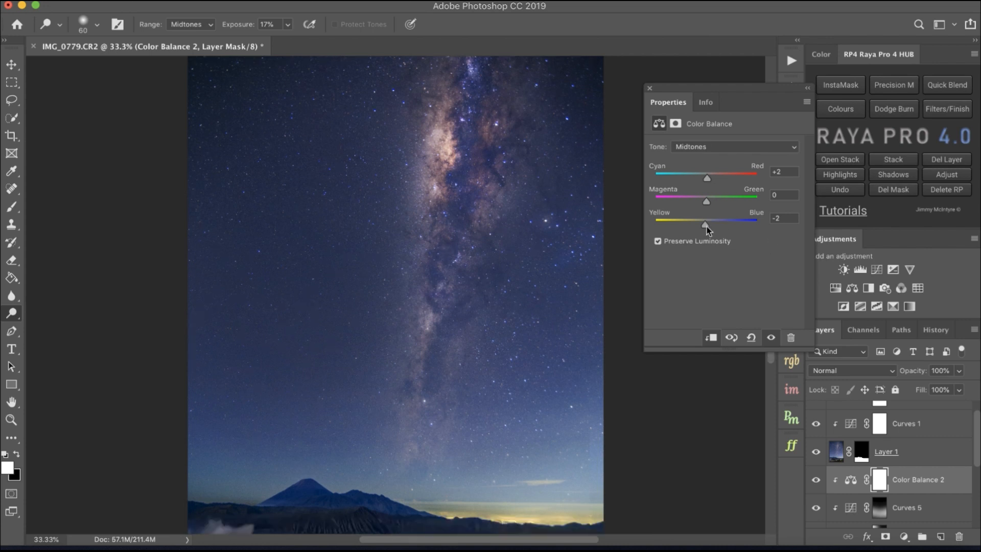
Step: Fine-tune the yellow–blue and cyan–red balance of another tonal range in Color Balance 2 and close its properties
left_click_drag(706, 226, 705, 226)
left_click(715, 146)
left_click(711, 154)
left_click_drag(706, 226, 702, 228)
left_click_drag(708, 180, 705, 181)
left_click(650, 88)
scroll(515, 260, "up", 5)
scroll(523, 279, "down", 4)
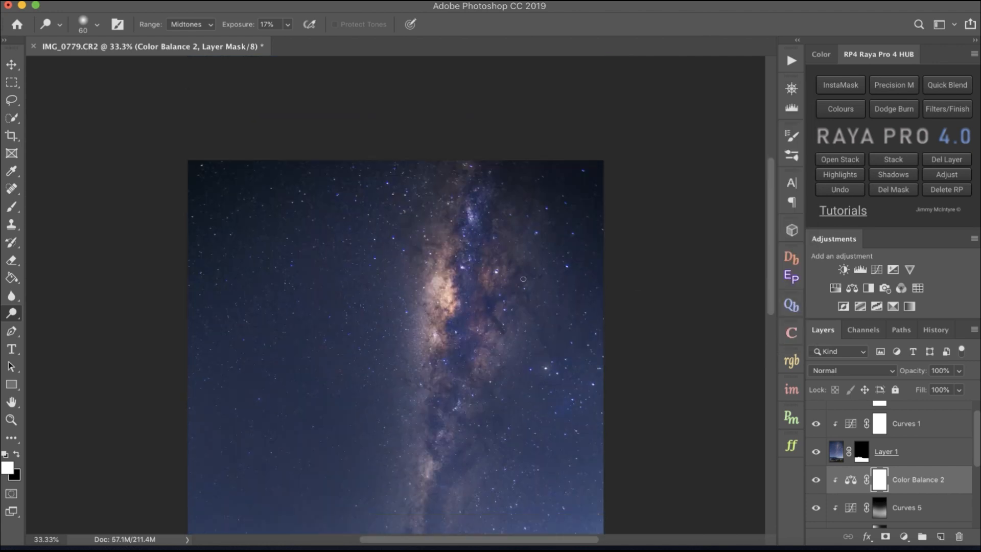
scroll(467, 370, "down", 3)
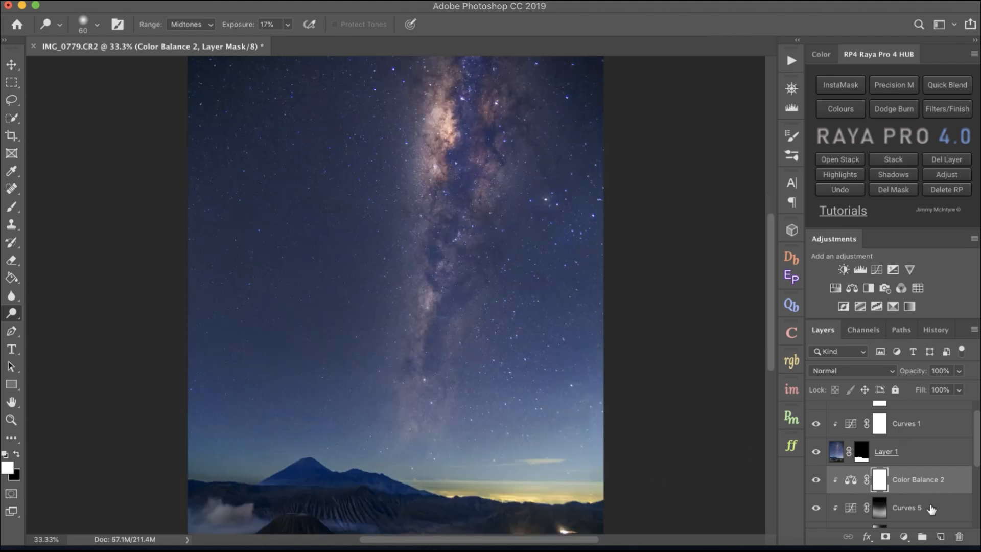
Step: Select the Background copy layer and set the Clone Stamp to a 700-pixel brush at 100% opacity
scroll(923, 483, "down", 2)
scroll(922, 486, "down", 3)
left_click(890, 487)
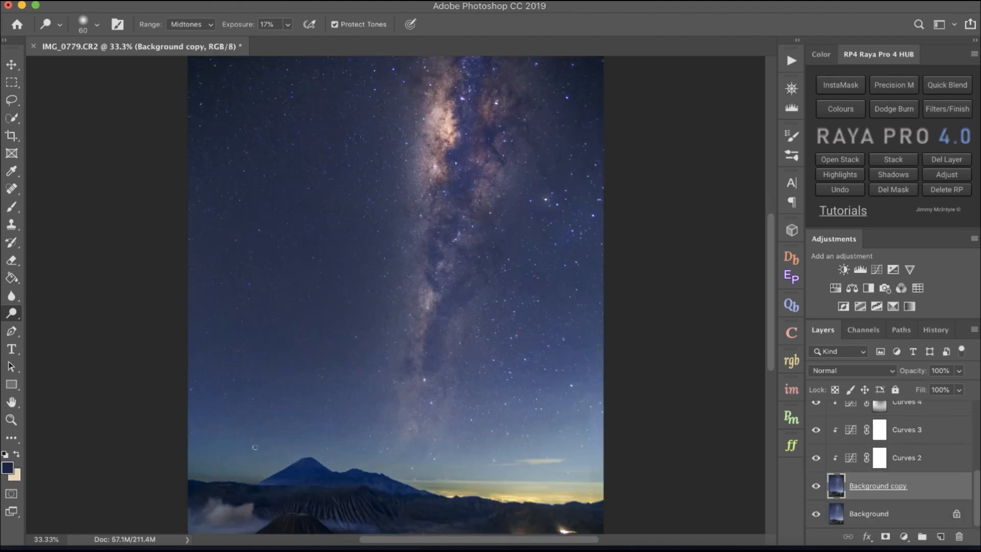
key("s")
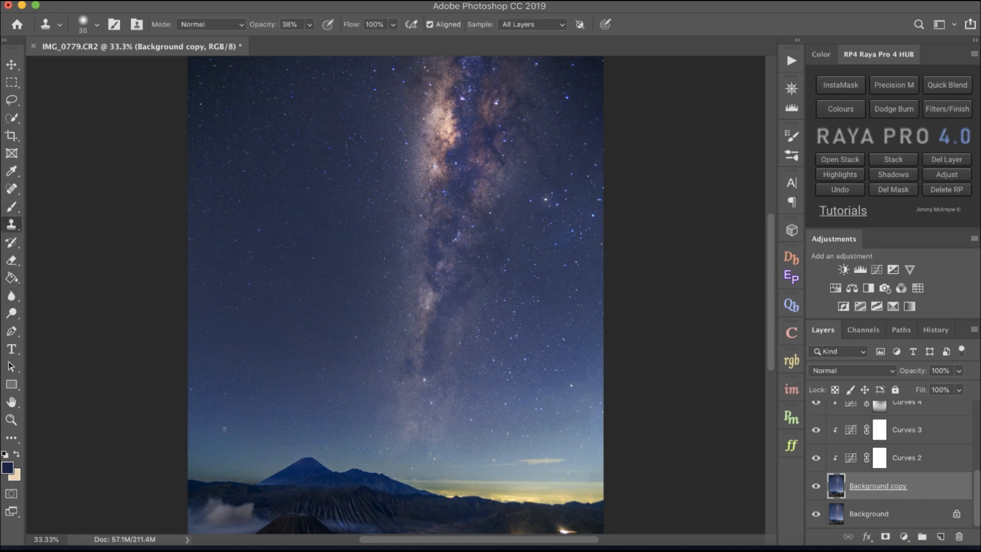
key("bracketright")
key("bracketright")
key("bracketright")
key("bracketright")
key("bracketright")
key("bracketright")
key("bracketright")
key("bracketright")
key("bracketright")
key("bracketright")
key("bracketright")
key("bracketright")
key("bracketright")
key("bracketright")
key("bracketright")
left_click(310, 24)
left_click_drag(309, 41, 353, 41)
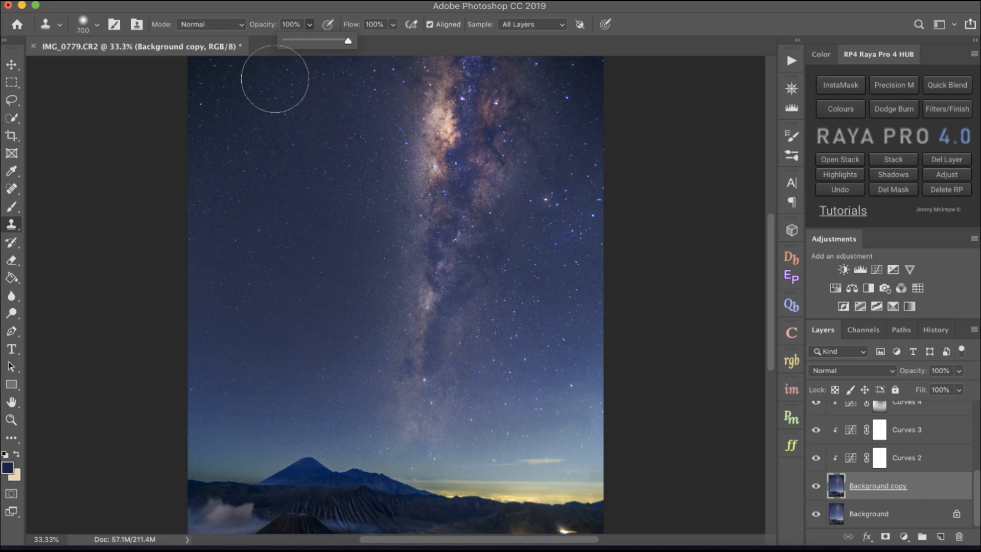
Step: Try cloning clean sky over the area just above the horizon glow at full opacity, and undo the stroke
left_click(19, 230)
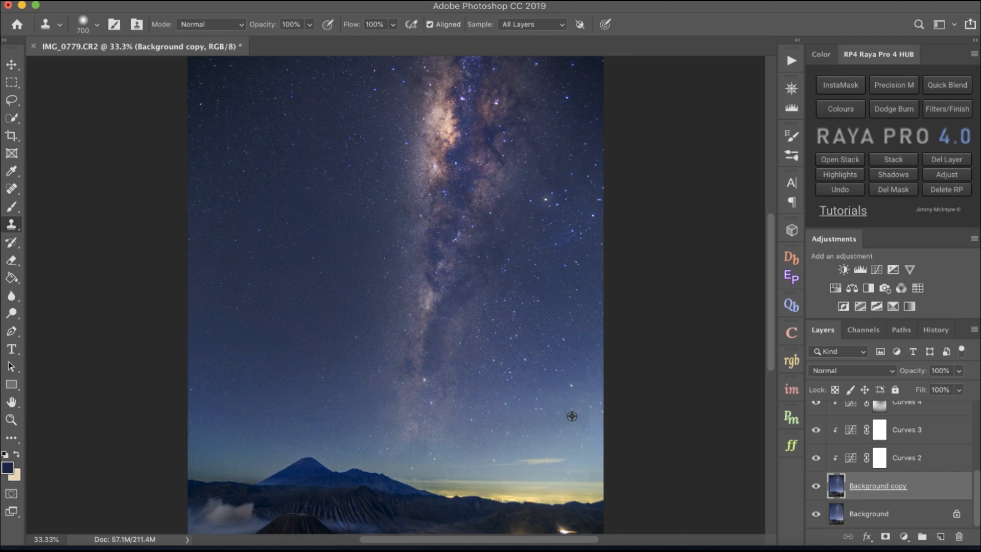
left_click(501, 430, "alt")
left_click_drag(496, 453, 511, 451)
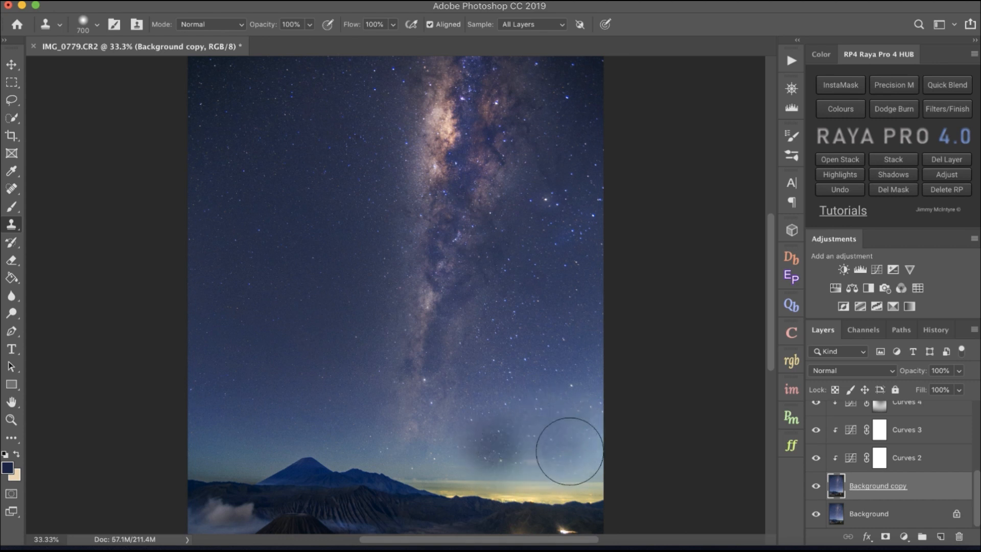
key("super+z")
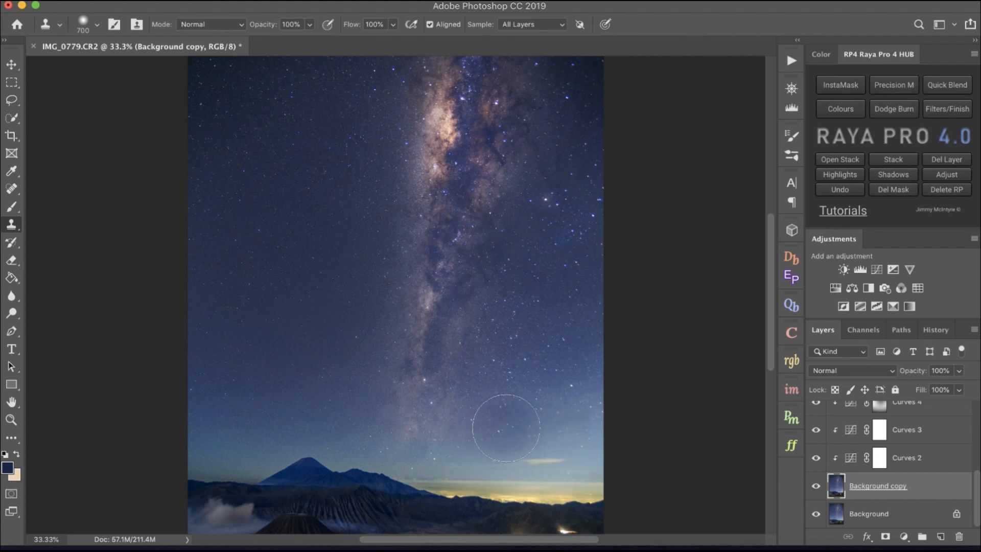
Step: Lower the Clone Stamp opacity to 62%, try cloning the sky above the horizon glow again, and undo the stroke
left_click(310, 24)
left_click_drag(310, 40, 285, 41)
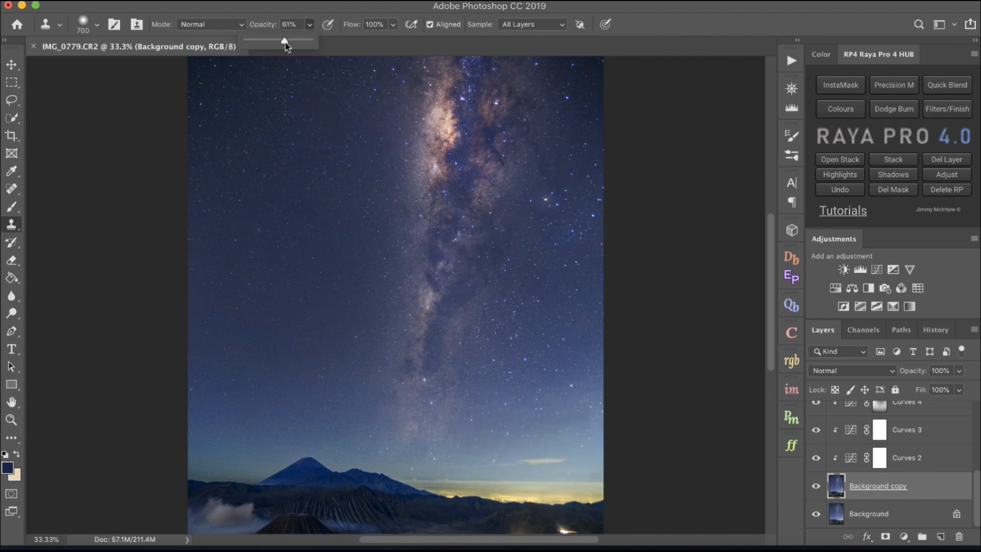
left_click(504, 427, "alt")
left_click_drag(492, 434, 602, 427)
key("super+z")
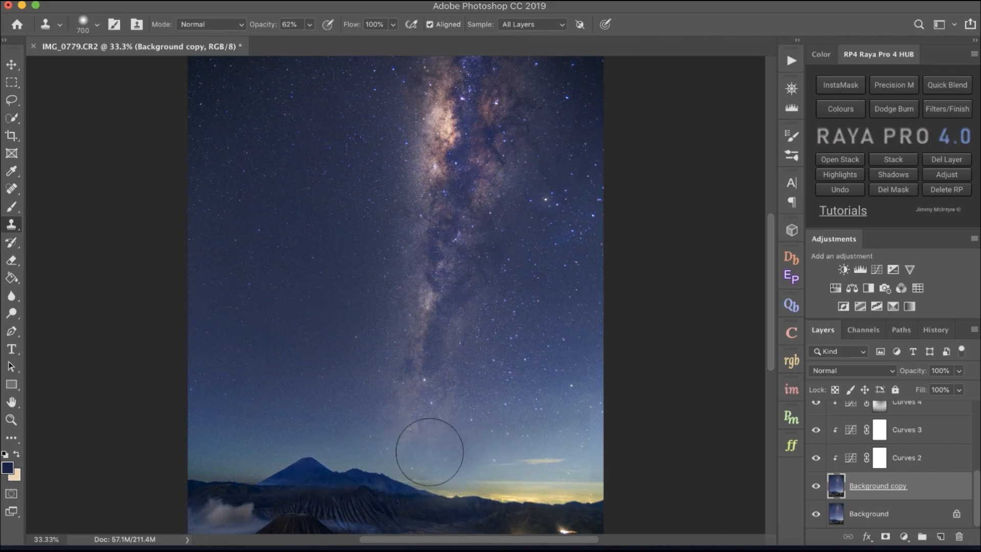
key("ctrl+Up")
left_click(766, 226)
left_click(729, 5)
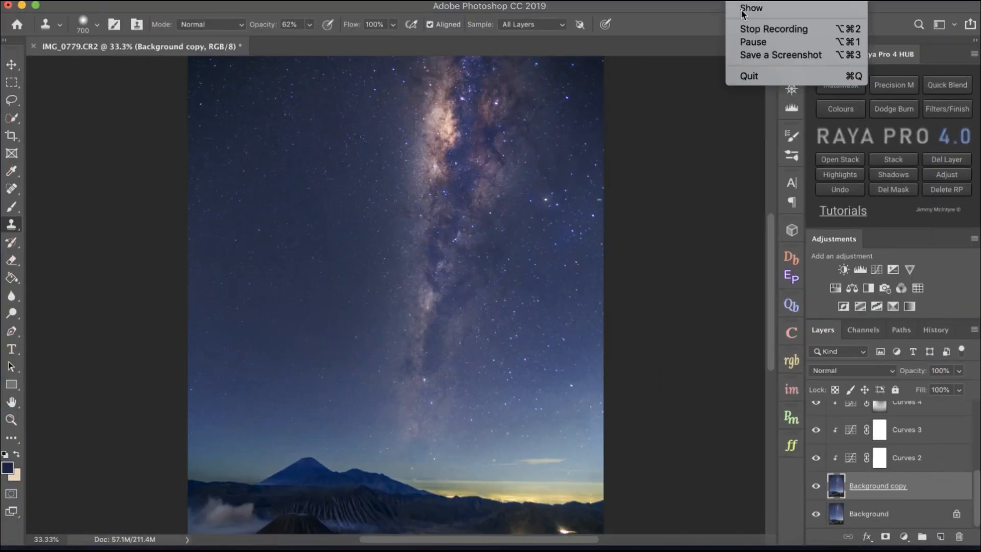
left_click(747, 40)
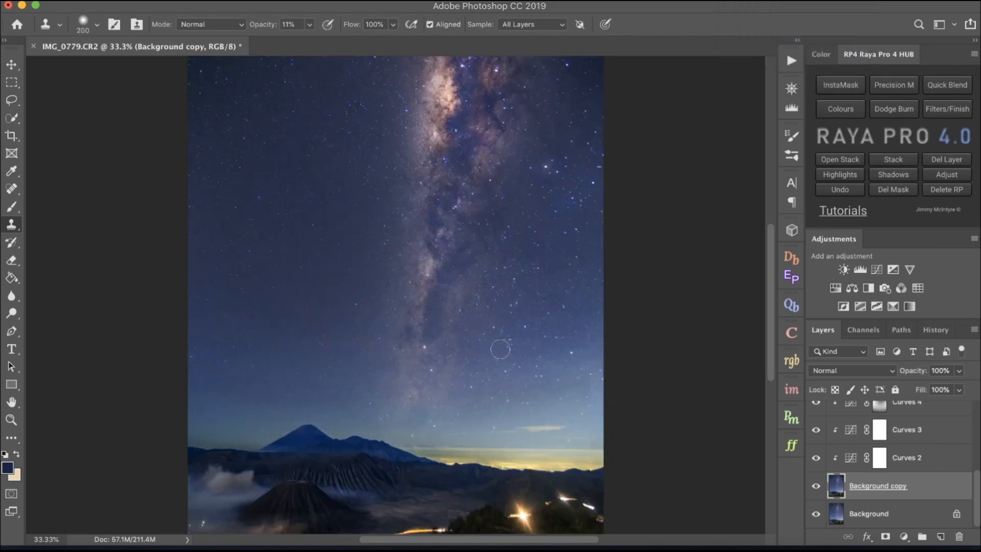
scroll(501, 349, "up", 5)
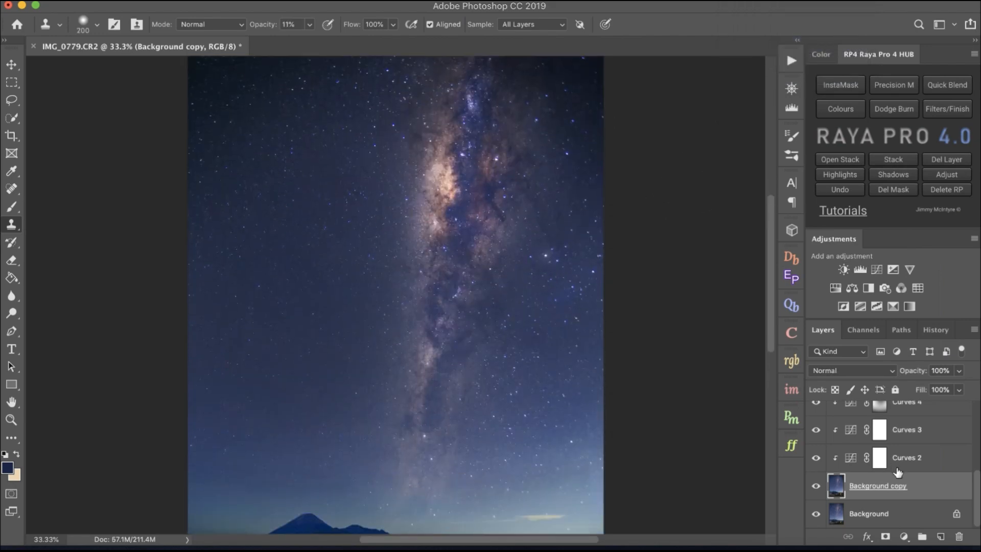
Step: Add a clipped Selective Color adjustment above the Background copy layer and set the cyan amount for Cyans to +2%
scroll(897, 471, "up", 2)
scroll(895, 475, "down", 2)
left_click(894, 306)
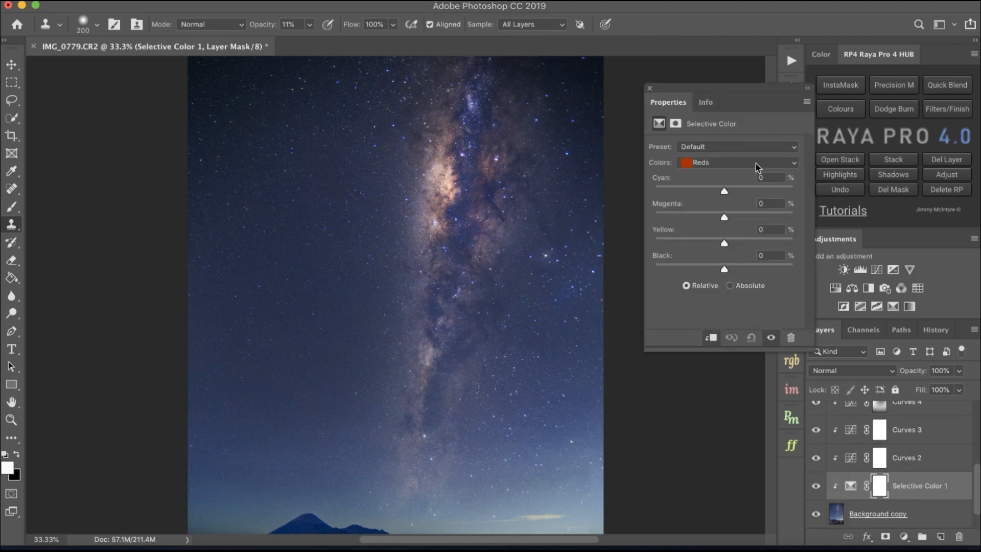
left_click(756, 162)
left_click(724, 193)
left_click_drag(724, 192, 712, 192)
scroll(546, 219, "down", 5)
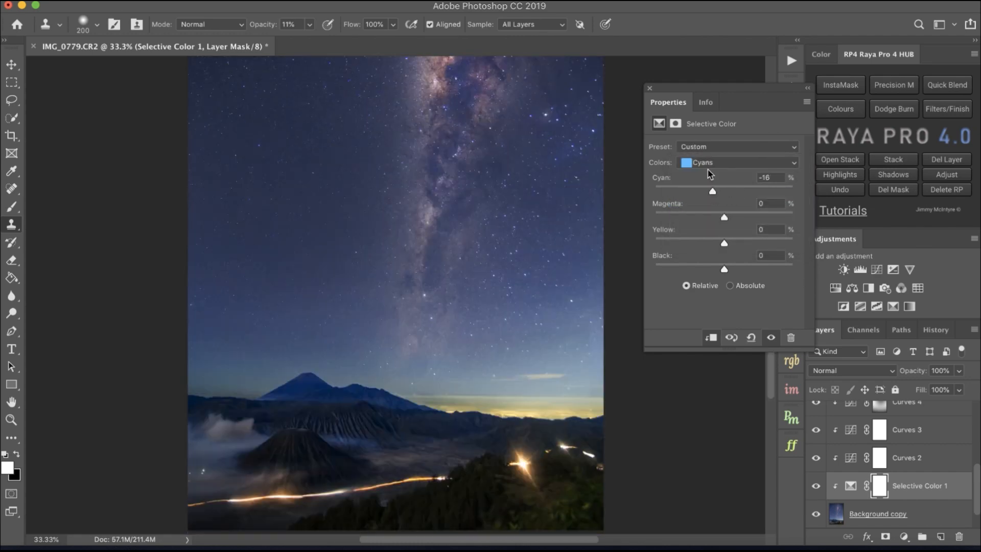
mouse_move(719, 191)
left_mouse_down()
mouse_move(747, 191)
mouse_move(678, 202)
mouse_move(728, 196)
left_mouse_up()
Step: Set the black amount for Cyans to -3% in the Selective Color adjustment and close its properties
mouse_move(725, 271)
left_mouse_down()
mouse_move(744, 271)
mouse_move(712, 272)
mouse_move(722, 272)
left_mouse_up()
scroll(583, 245, "up", 5)
scroll(583, 245, "down", 1)
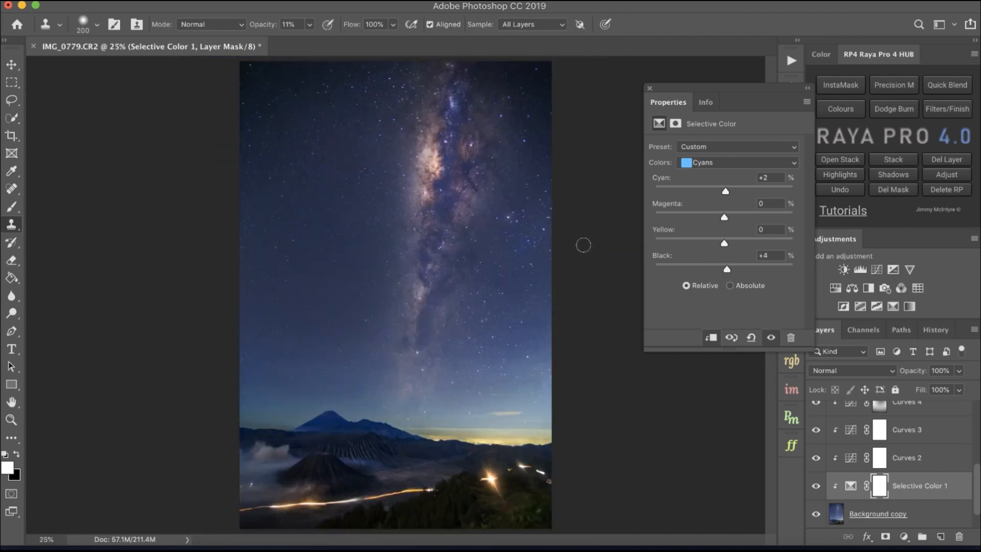
left_click_drag(726, 270, 724, 276)
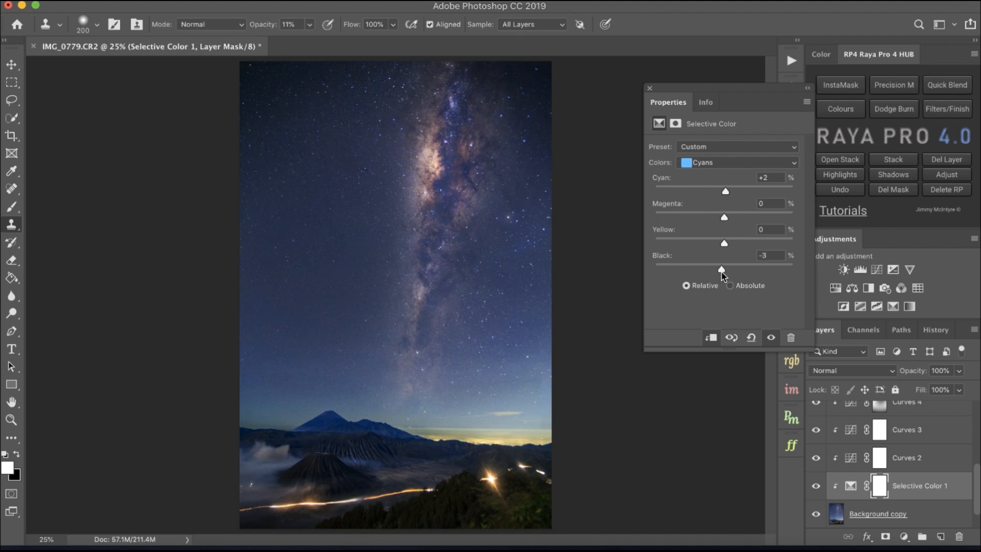
left_click(650, 88)
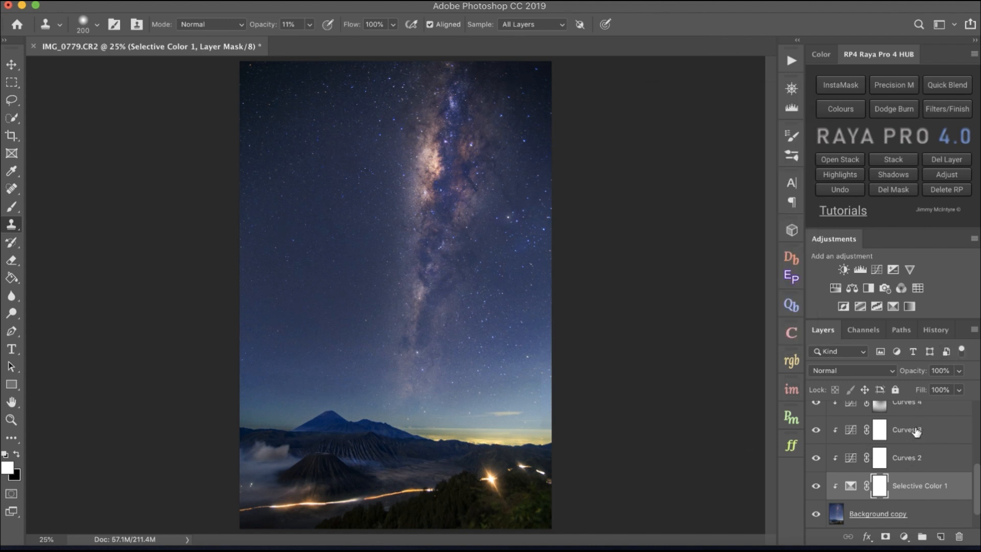
Step: Add a clipped Exposure adjustment above Selective Color 1, set the exposure to +0.10 and close its properties
left_click(893, 269)
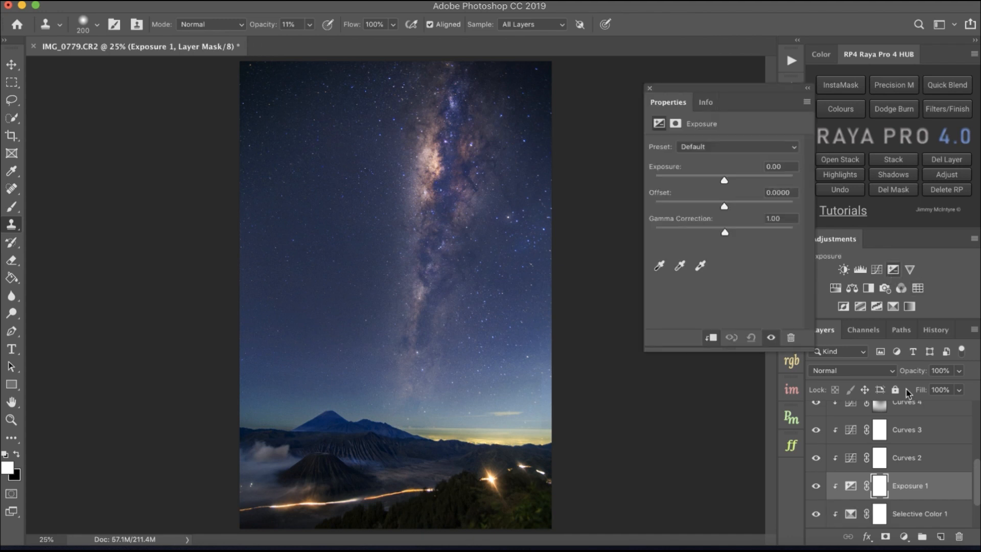
left_click_drag(724, 182, 727, 180)
left_click_drag(728, 184, 725, 184)
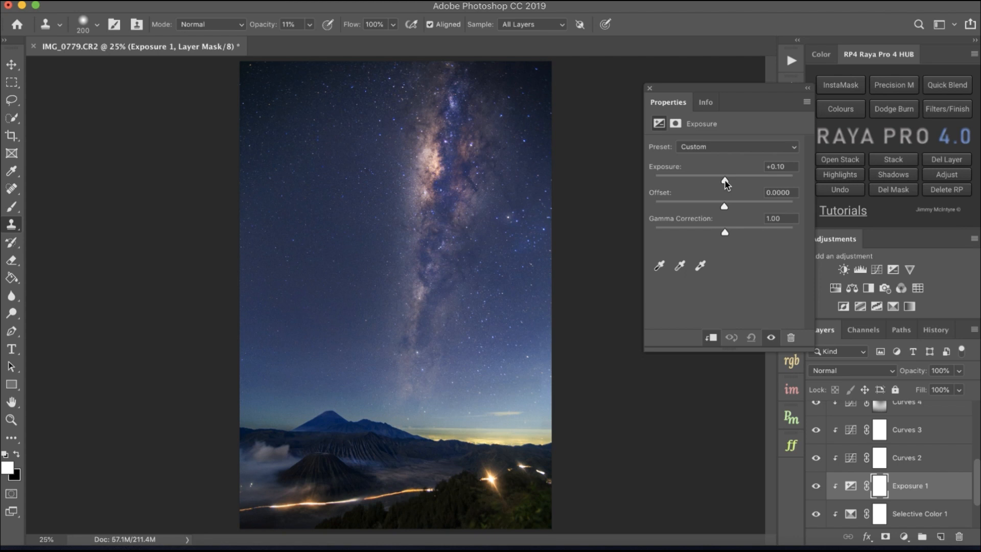
left_click(650, 89)
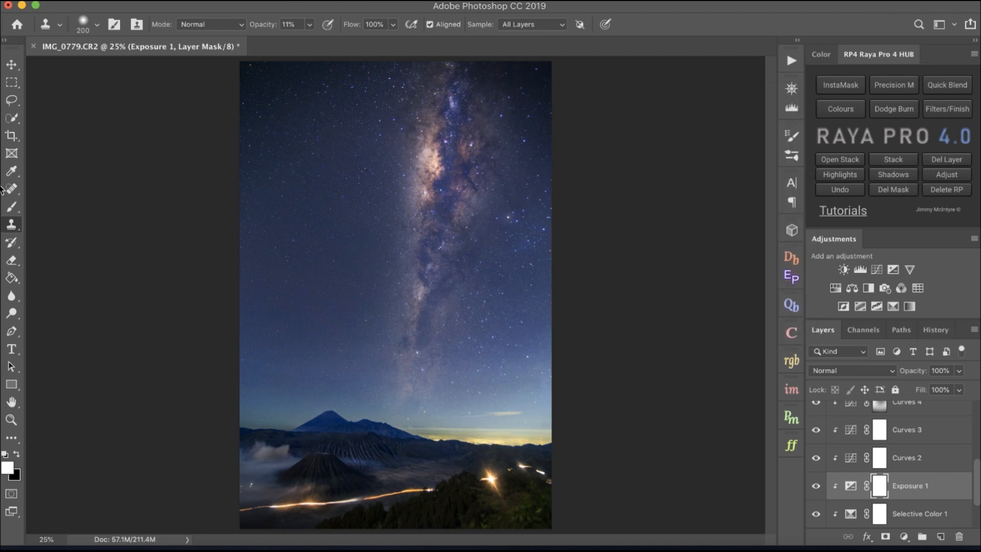
Step: Open the Curves 3 adjustment, fine-tune the shadow point of its RGB curve and close its properties
left_click(11, 65)
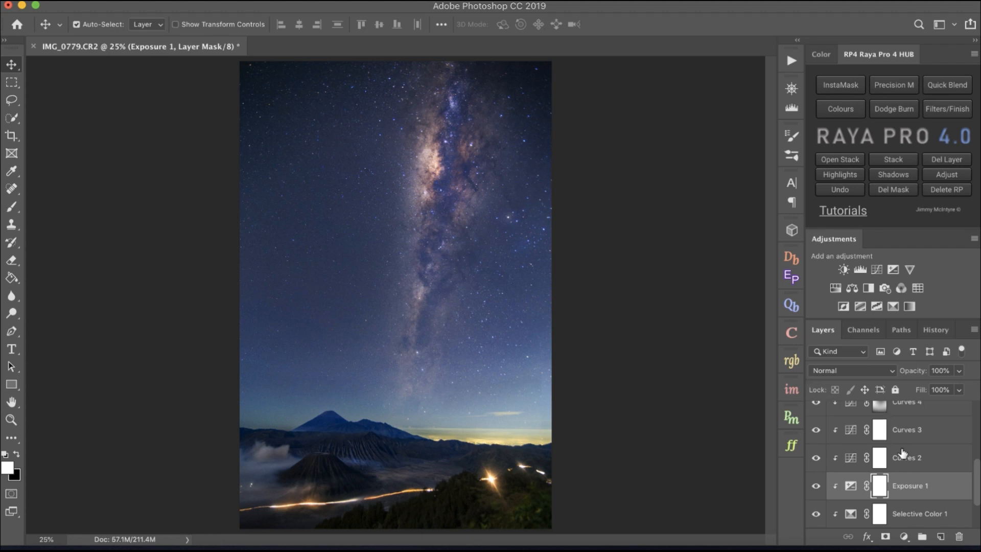
scroll(902, 453, "up", 3)
scroll(903, 453, "down", 2)
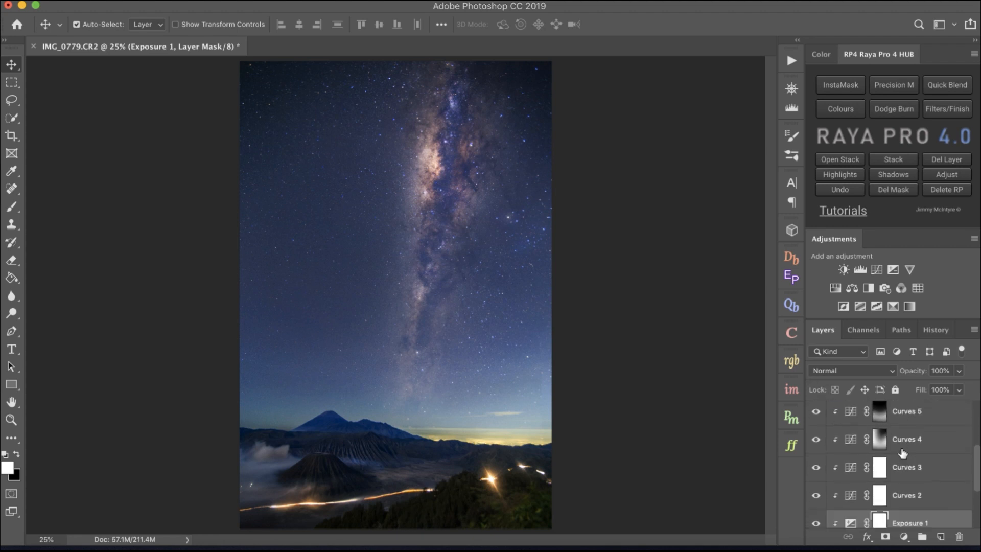
double_click(851, 470)
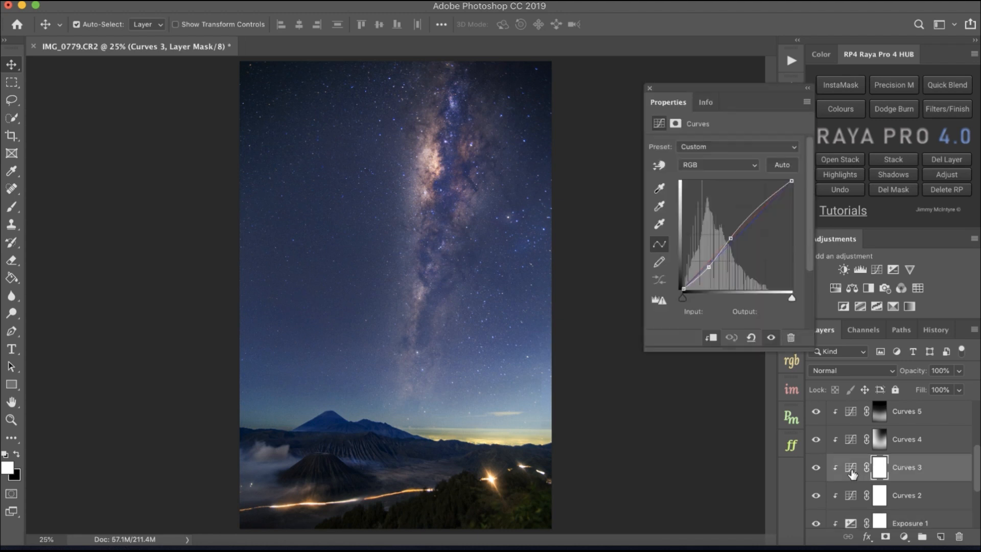
left_click(709, 267)
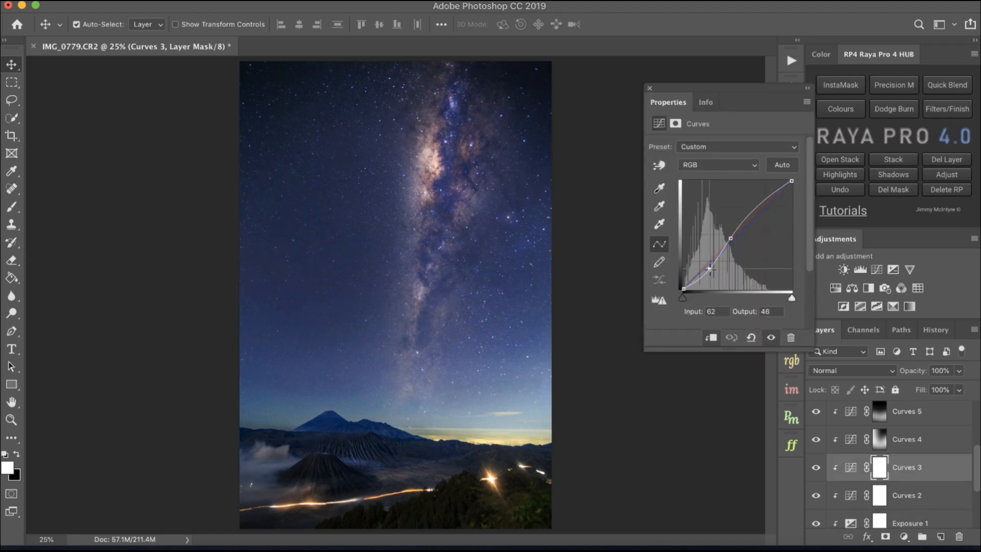
left_click_drag(709, 268, 709, 267)
left_click(728, 164)
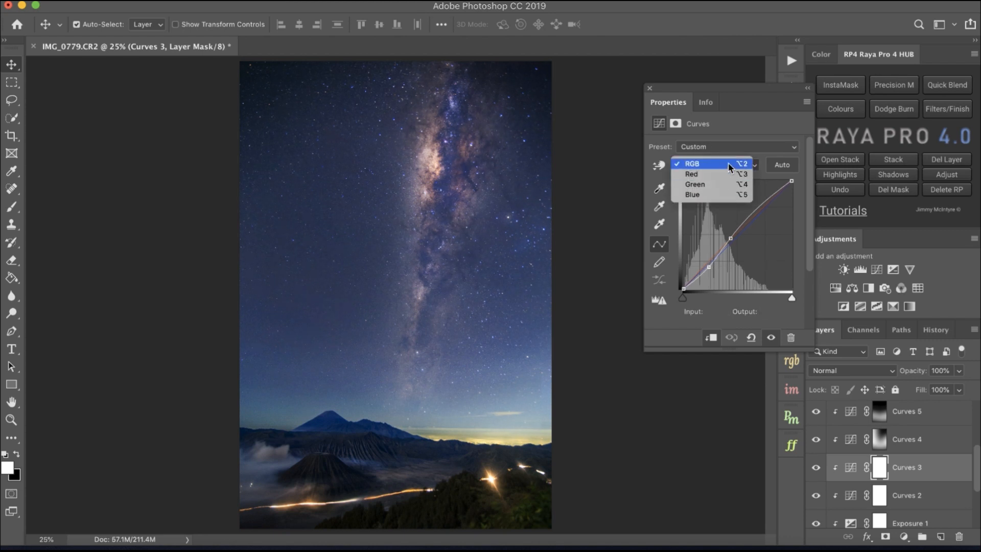
left_click(684, 105)
left_click(651, 88)
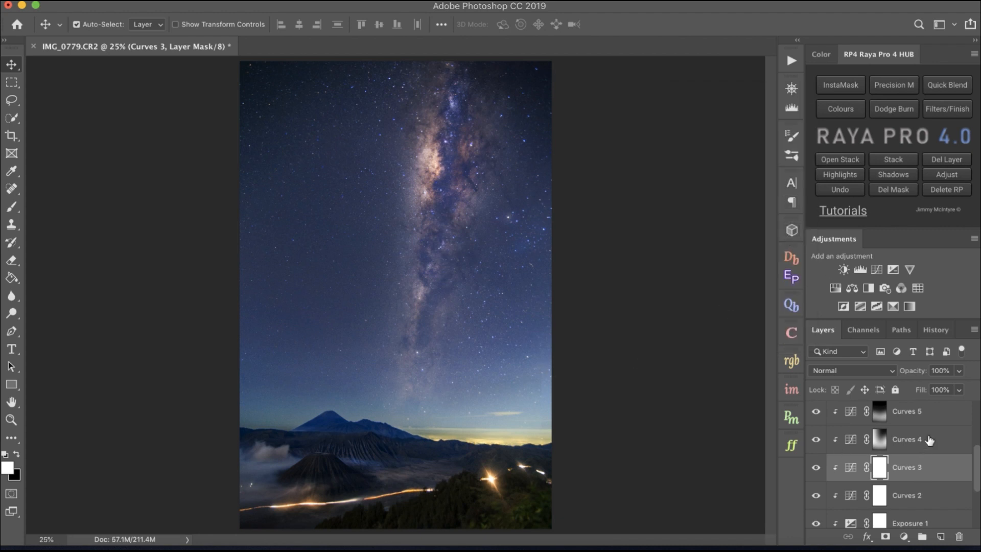
scroll(928, 440, "down", 3)
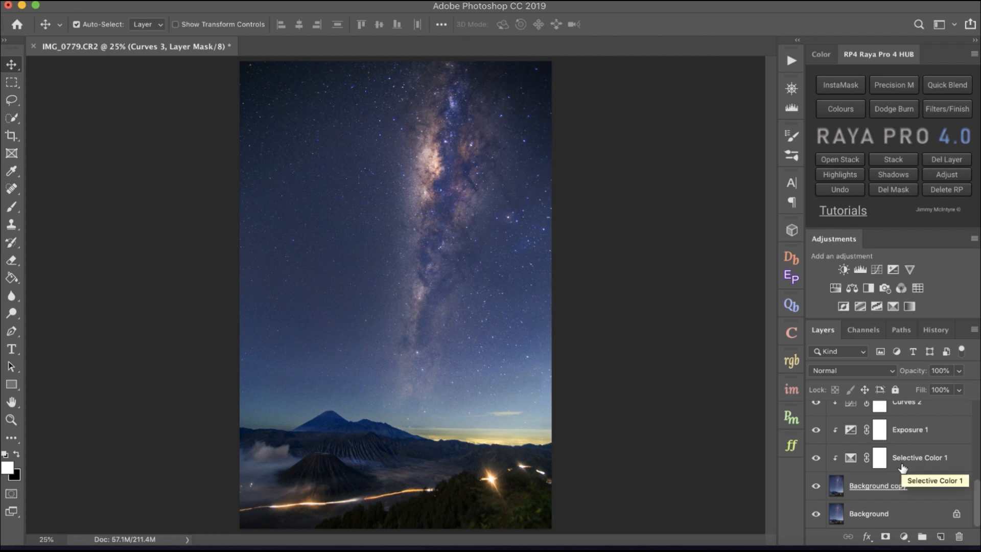
scroll(903, 468, "up", 5)
scroll(903, 469, "up", 2)
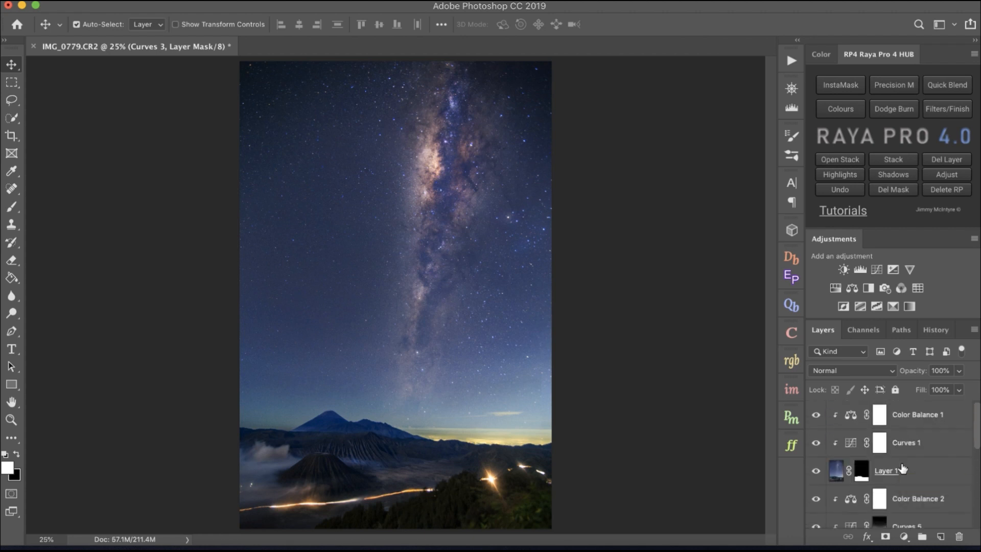
scroll(903, 426, "down", 6)
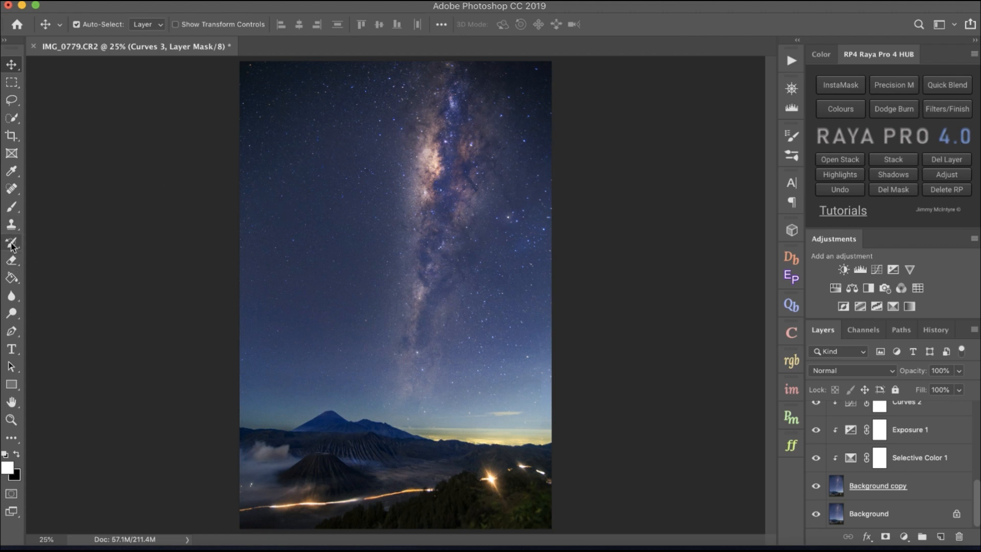
Step: Set the Dodge tool to the Highlights range with a 700-pixel brush and 9% exposure
left_click_drag(11, 312, 64, 313)
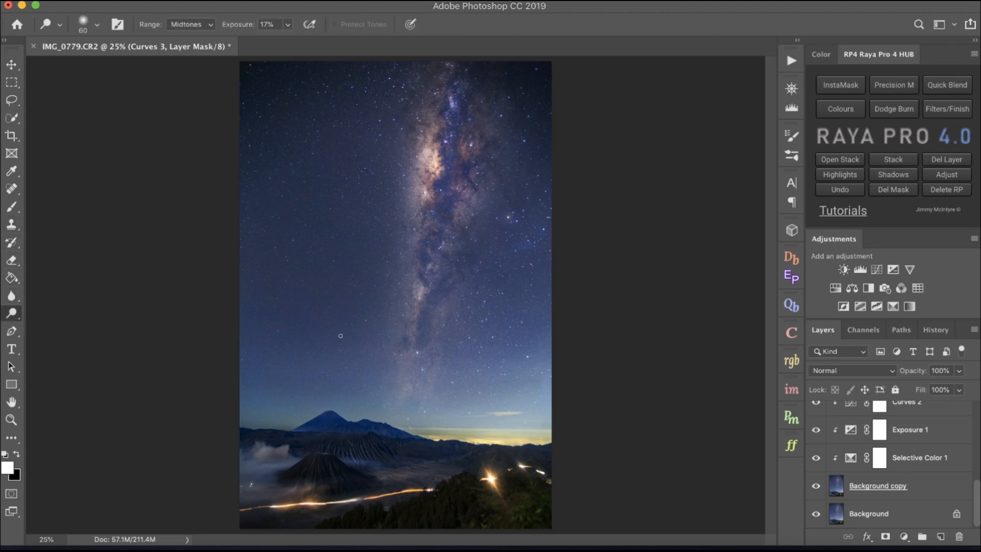
left_click(209, 24)
left_click(203, 33)
key("bracketright")
key("bracketright")
key("bracketright")
key("bracketright")
key("bracketright")
key("bracketright")
key("bracketright")
key("bracketright")
key("bracketright")
key("bracketright")
key("bracketright")
left_click(285, 26)
left_click_drag(285, 40, 280, 41)
left_click(442, 277)
scroll(899, 467, "up", 3)
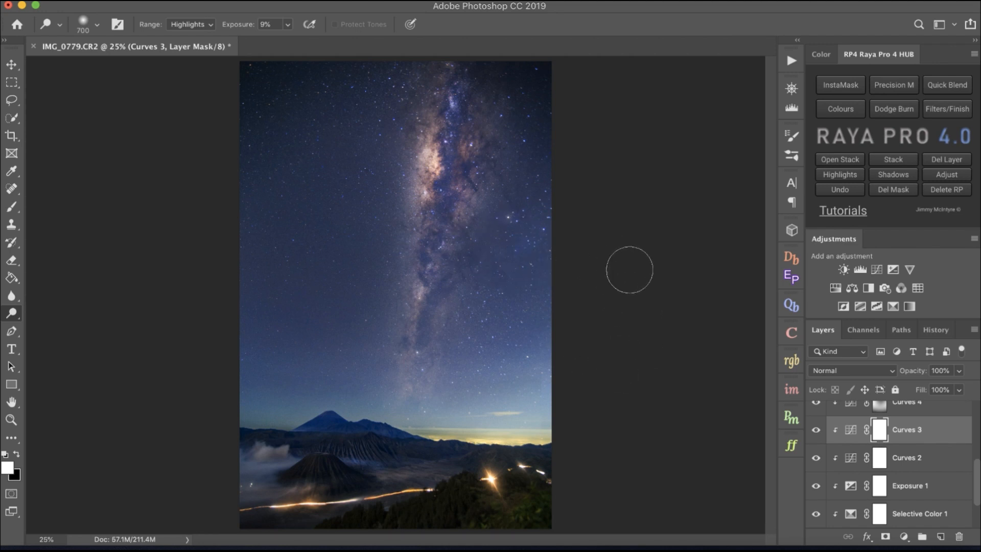
scroll(881, 441, "down", 2)
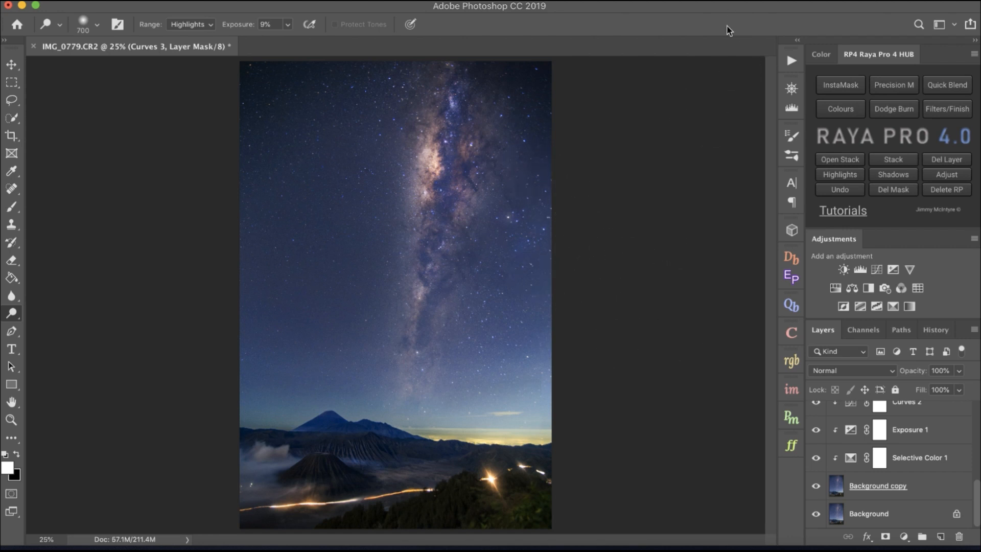
scroll(864, 434, "up", 2)
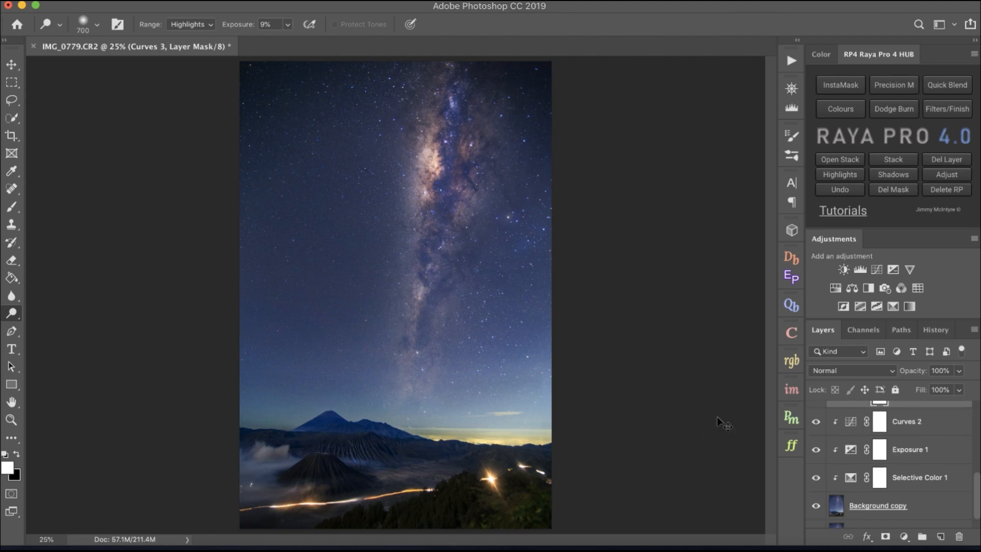
Step: Save the document with its layers as the Photoshop file IMG_0779.psd in the Indonesia trip folder
key("super+shift+s")
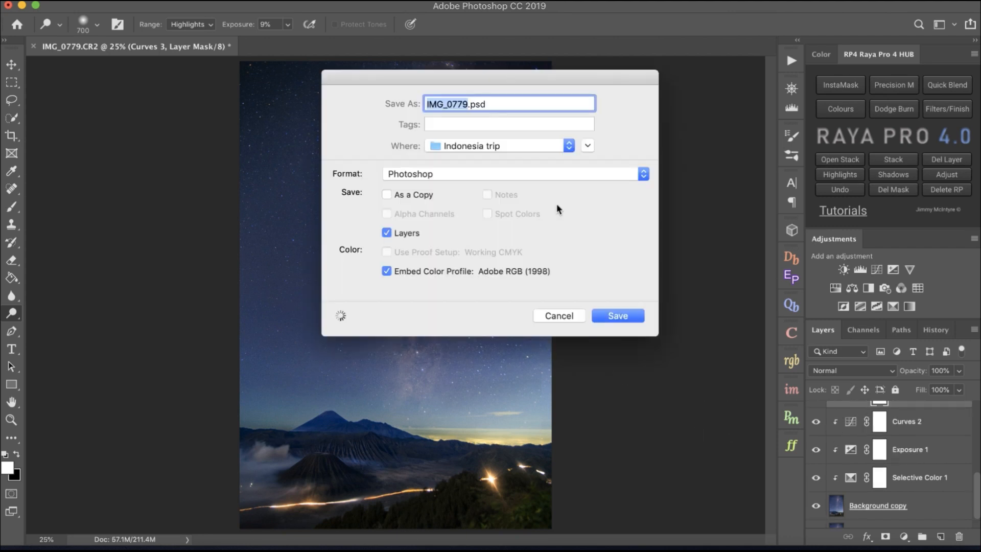
left_click(636, 314)
left_click(655, 212)
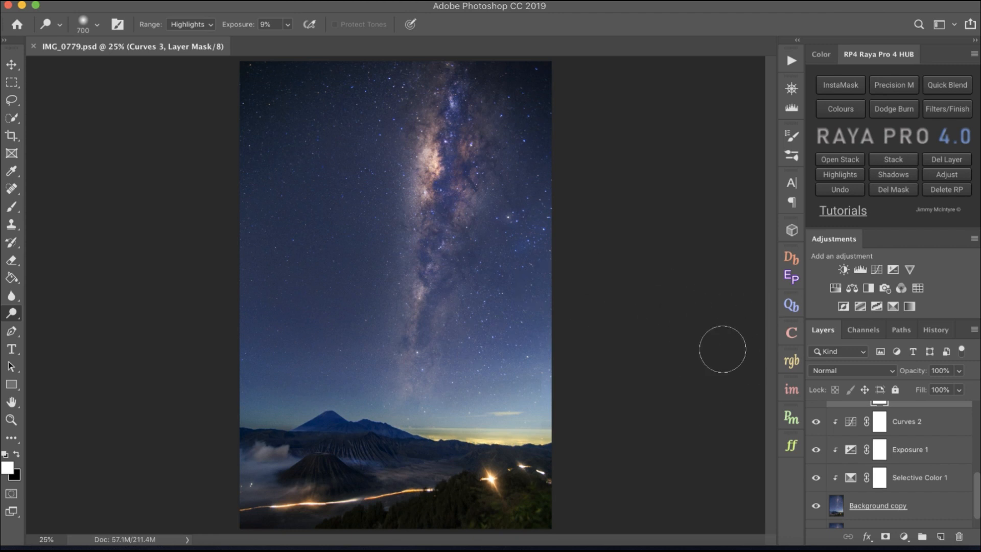
scroll(914, 454, "up", 5)
scroll(914, 455, "down", 5)
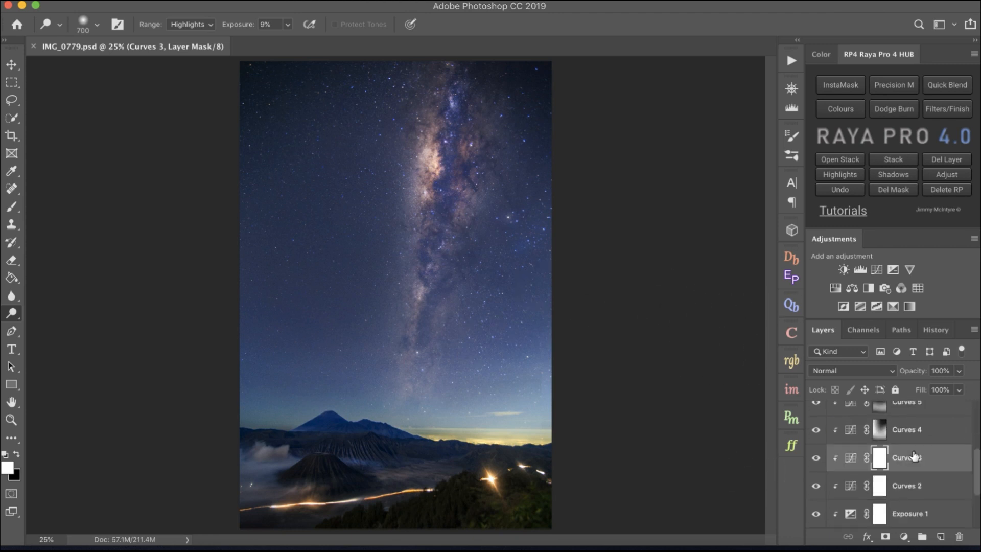
scroll(914, 454, "up", 5)
scroll(915, 455, "down", 5)
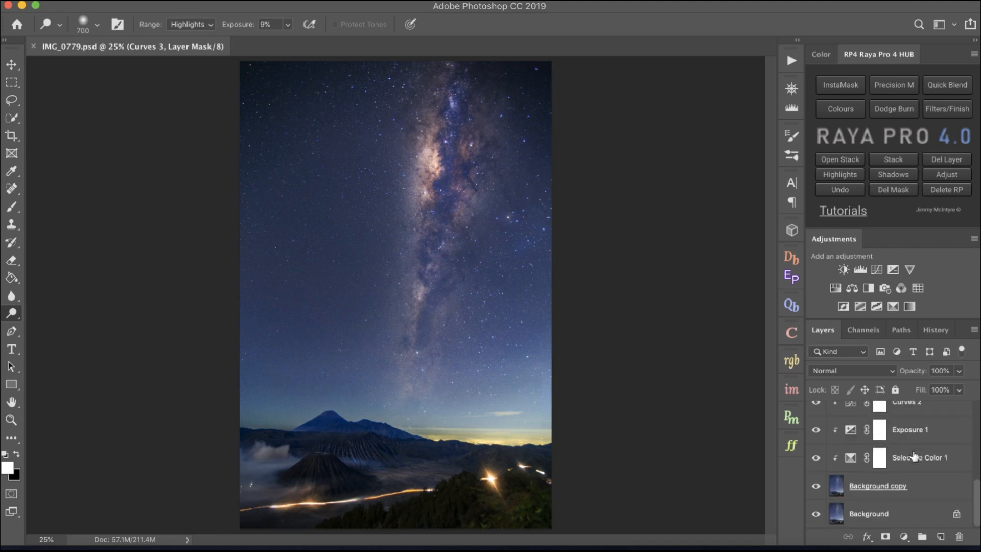
Step: Hide Color Balance 1, Curves 1, Layer 1 and the layers down to Background copy to view the original photo
scroll(915, 456, "up", 5)
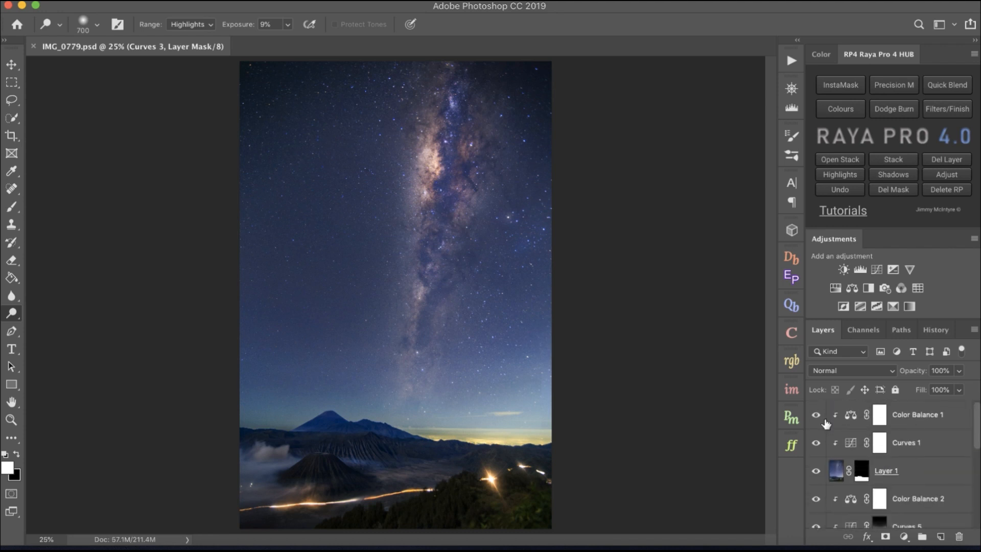
left_click(816, 414)
left_click(816, 443)
left_click(816, 471)
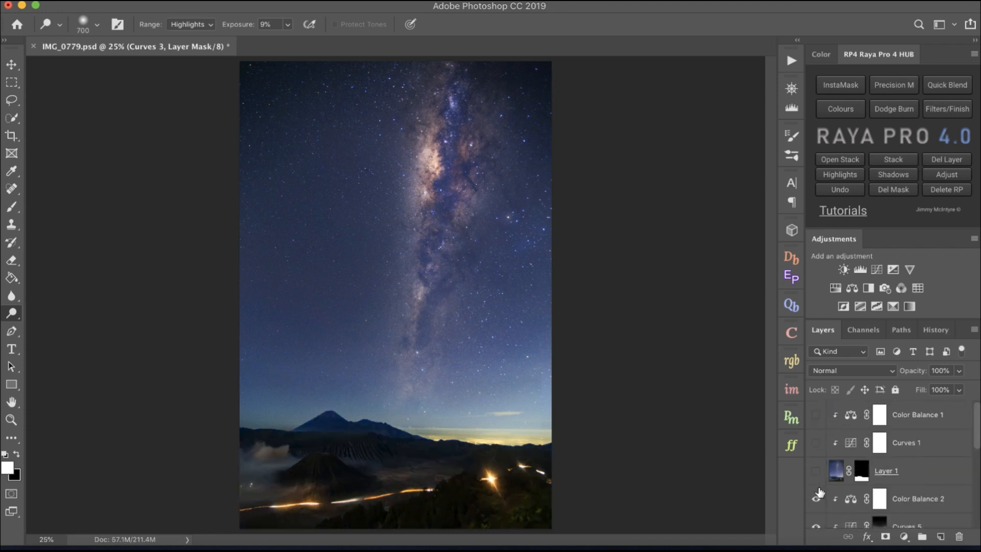
scroll(826, 494, "down", 5)
left_click_drag(816, 404, 816, 467)
left_click(816, 485)
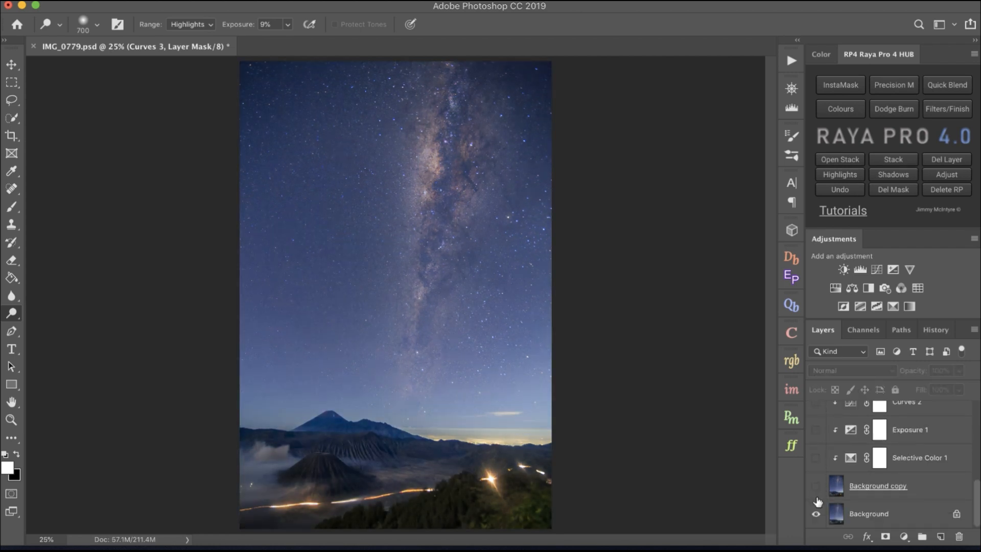
Step: Show Background copy, its adjustments, Layer 1, Curves 1 and Color Balance 1 again to compare the edited photo with the original
scroll(915, 452, "up", 5)
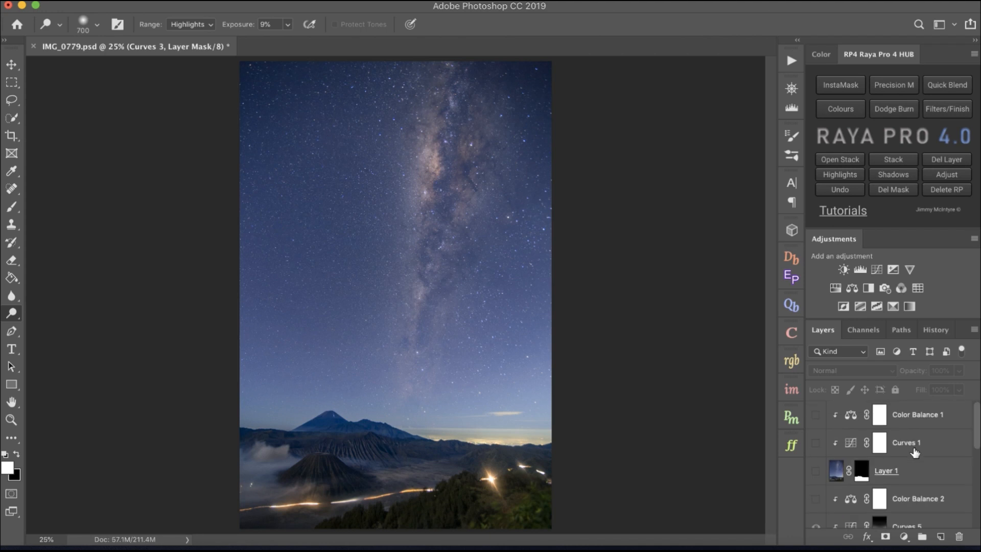
scroll(915, 453, "down", 5)
scroll(915, 453, "up", 3)
scroll(915, 452, "down", 3)
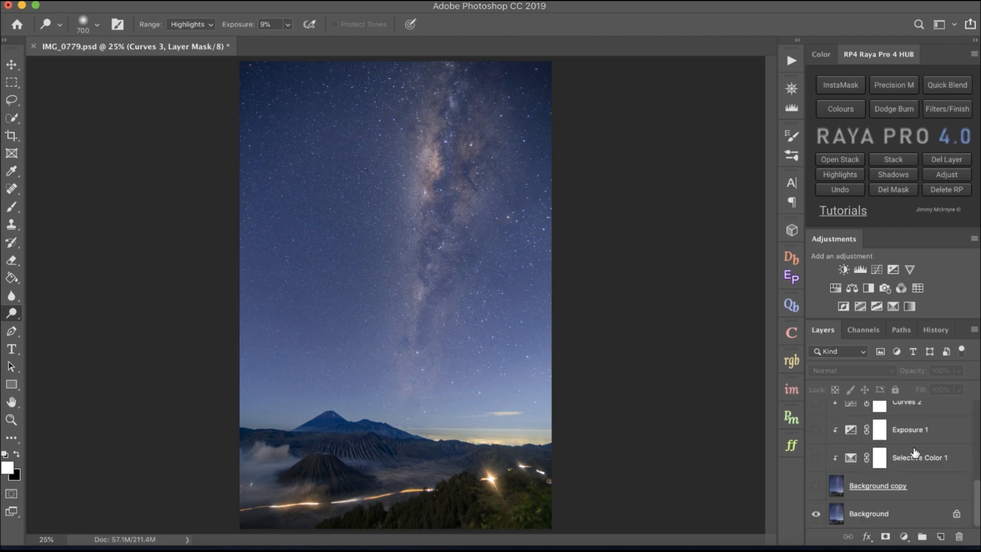
left_click_drag(818, 485, 829, 425)
scroll(836, 434, "up", 6)
left_click(820, 499)
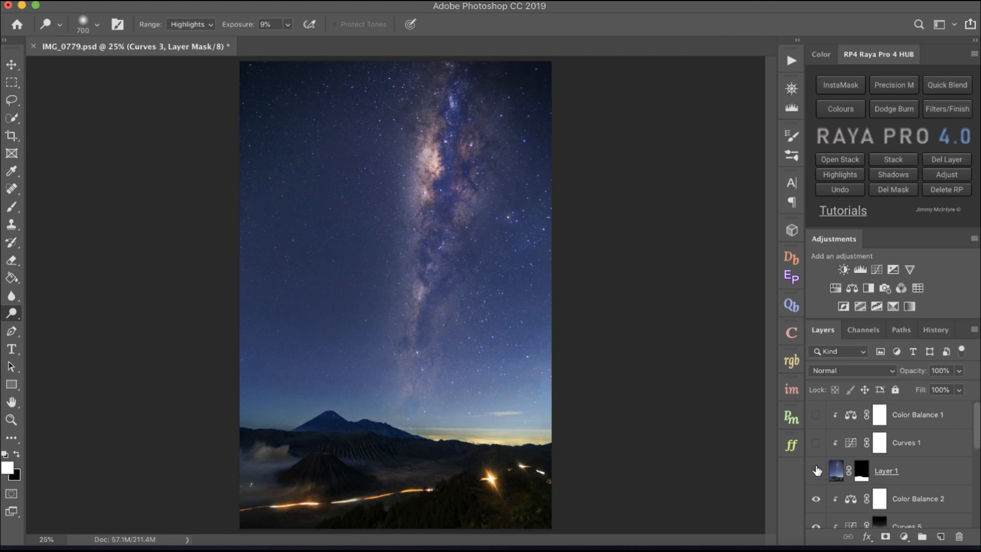
left_click(818, 471)
left_click_drag(814, 445, 817, 417)
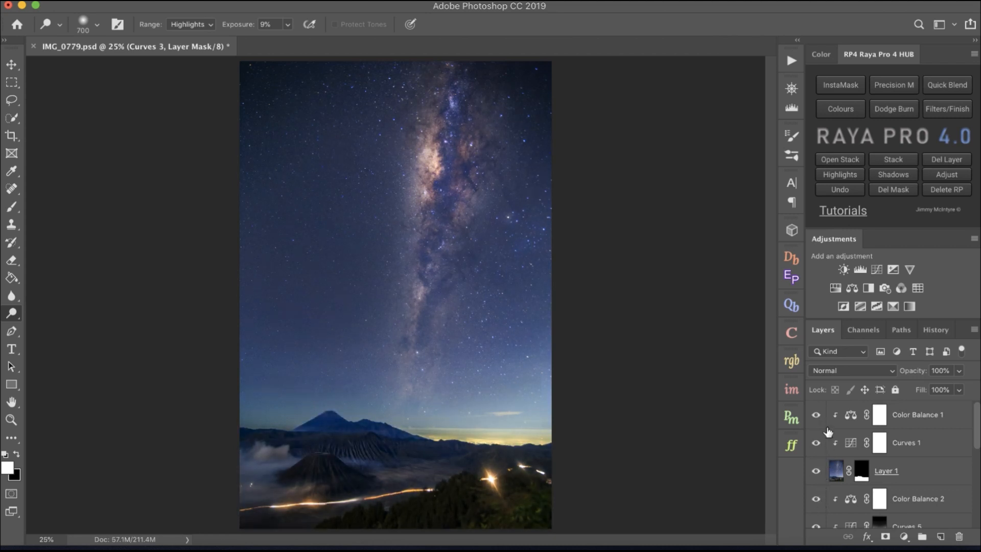
Step: View the earliest Clone Stamp history state, restore the latest state and return to the layer stack
left_click(933, 331)
scroll(920, 409, "up", 10)
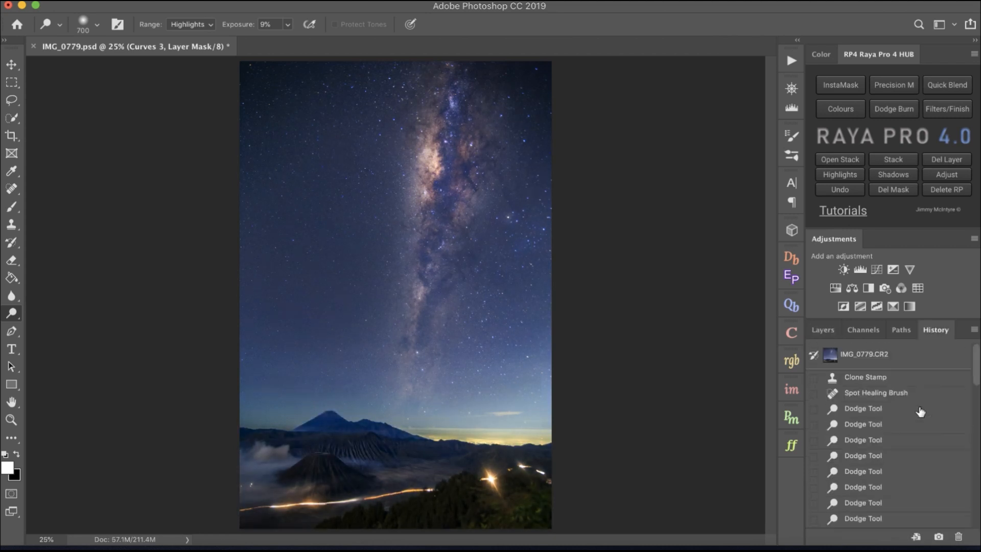
left_click(901, 378)
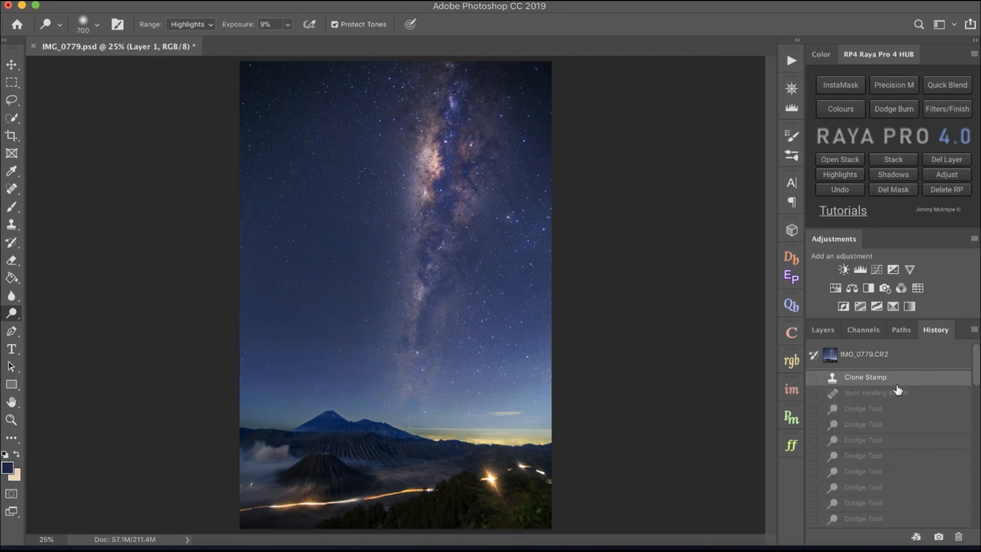
scroll(898, 390, "down", 15)
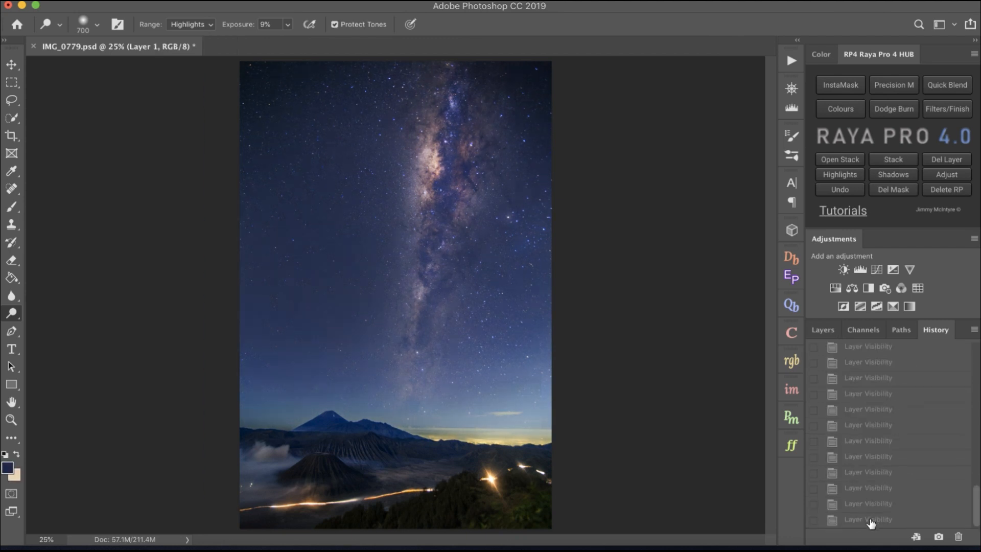
left_click(879, 519)
scroll(894, 402, "up", 15)
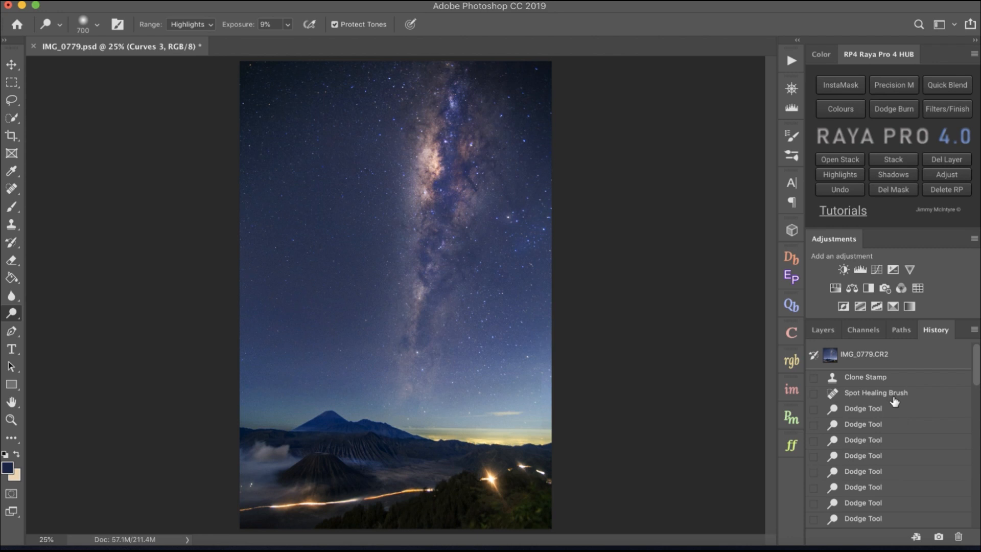
left_click(823, 331)
scroll(869, 488, "down", 10)
scroll(870, 488, "up", 10)
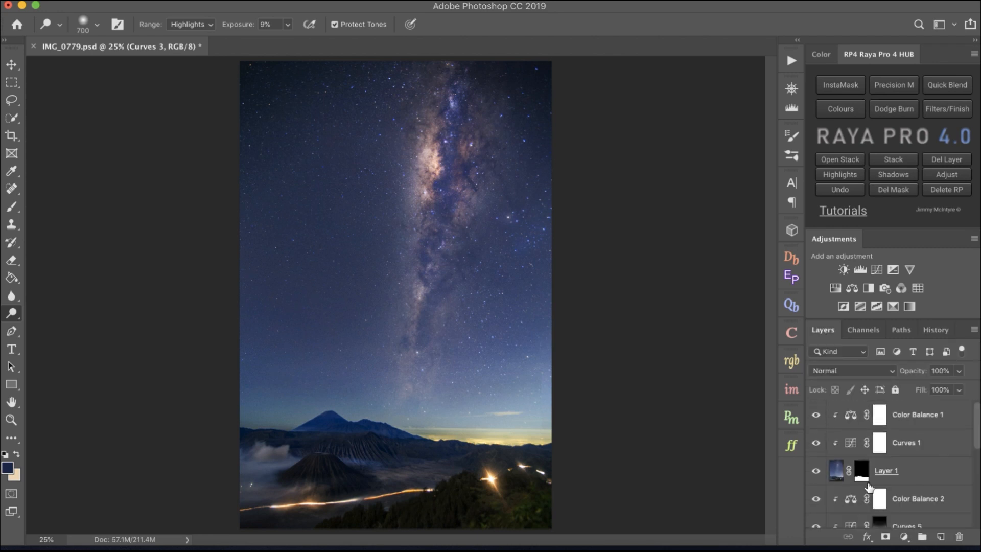